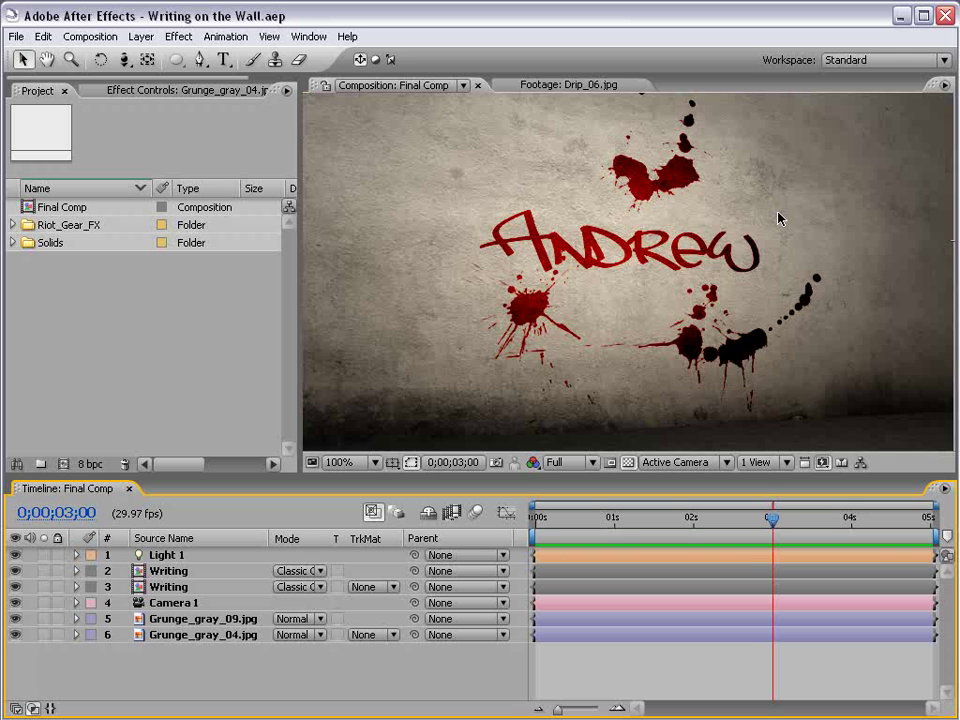
- Preview the finished wall-writing animation in the Final Comp composition
scroll(617, 262, down, 1)
scroll(617, 262, up, 1)
key(KP_0)
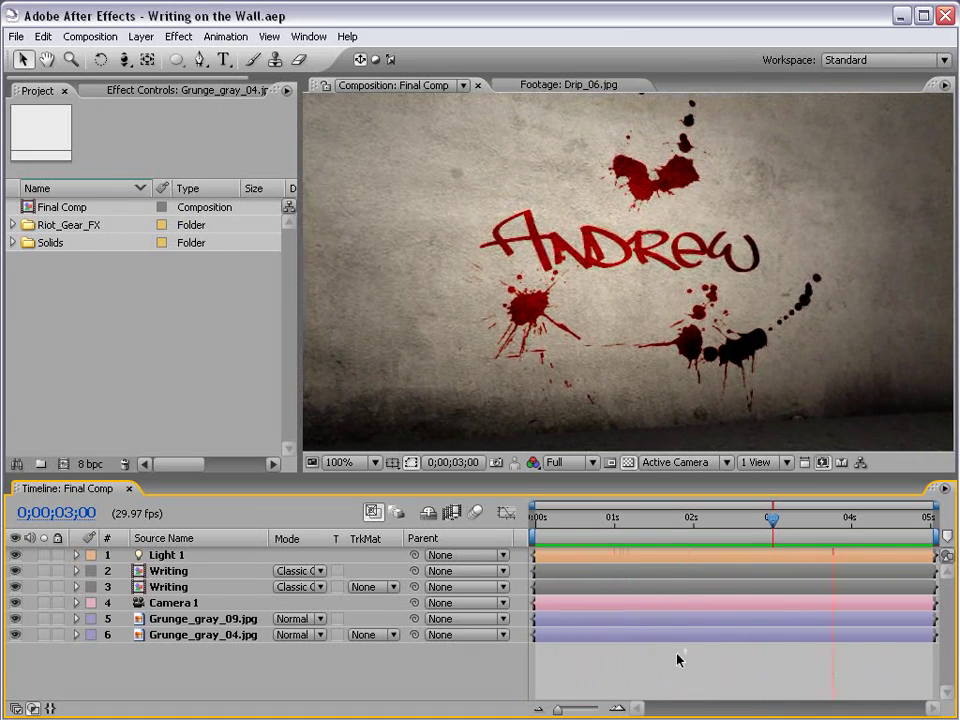
drag(611, 525, 455, 536)
key(KP_0)
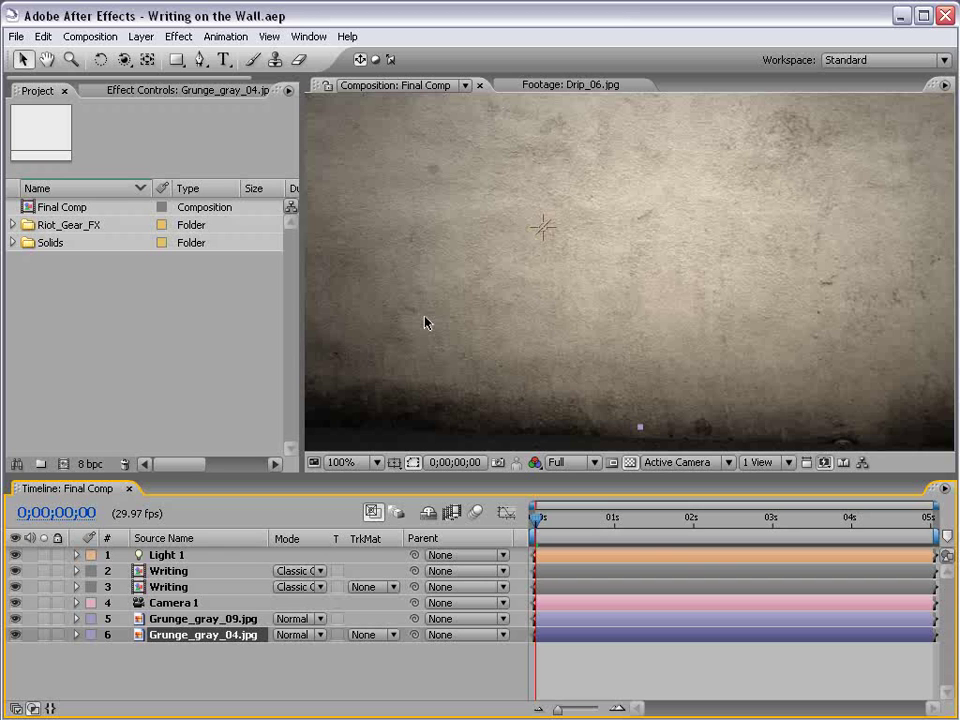
click(576, 676)
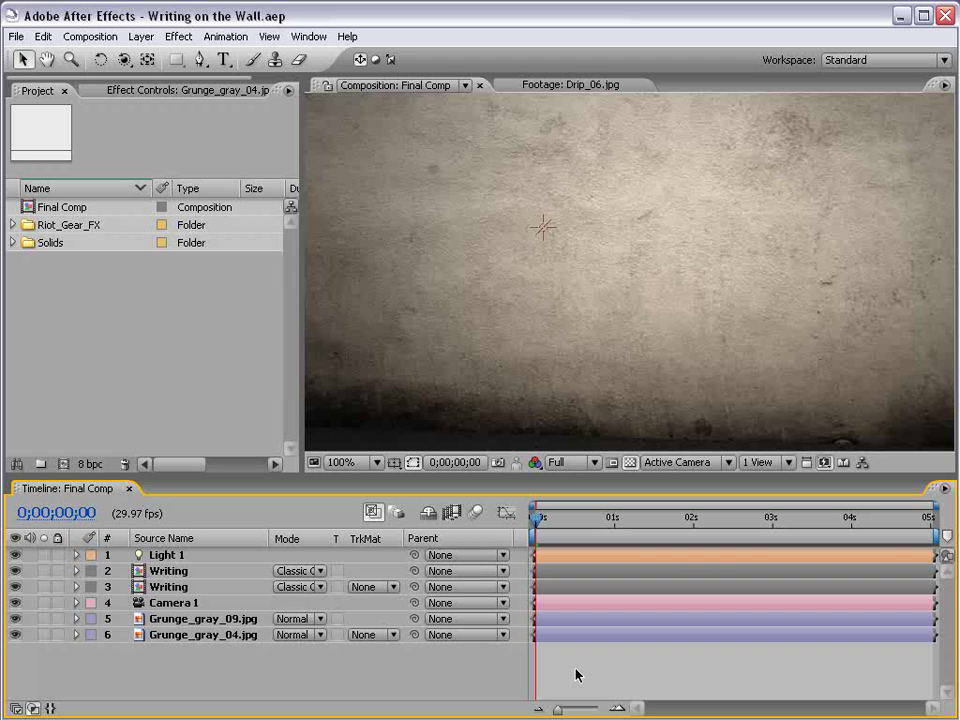
- Create a new composition named Writing using the NTSC DV preset
click(199, 326)
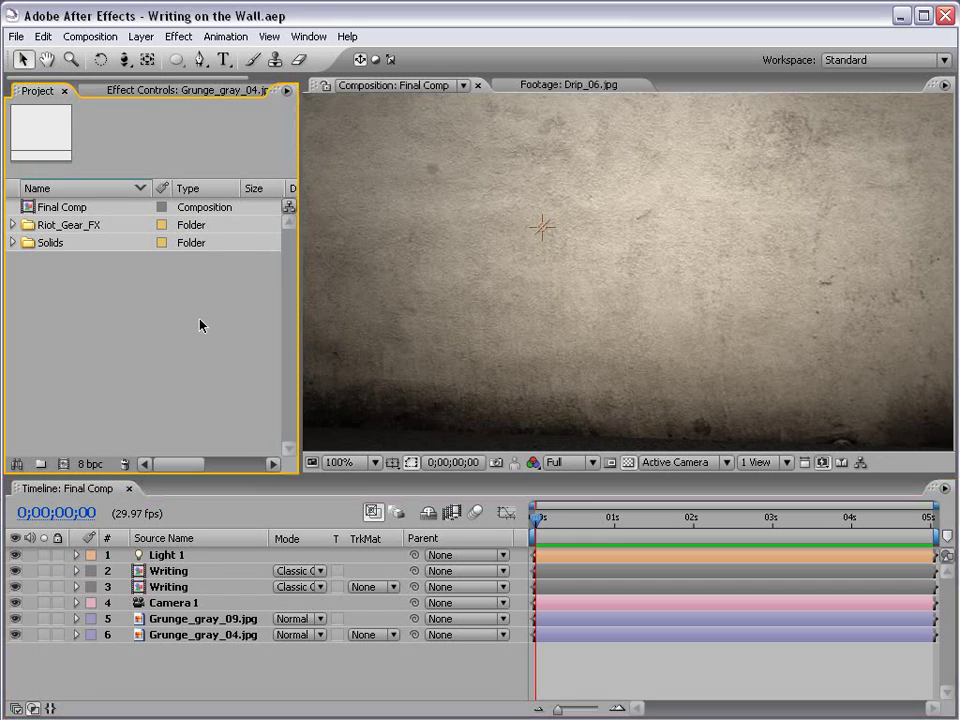
click(72, 36)
click(102, 58)
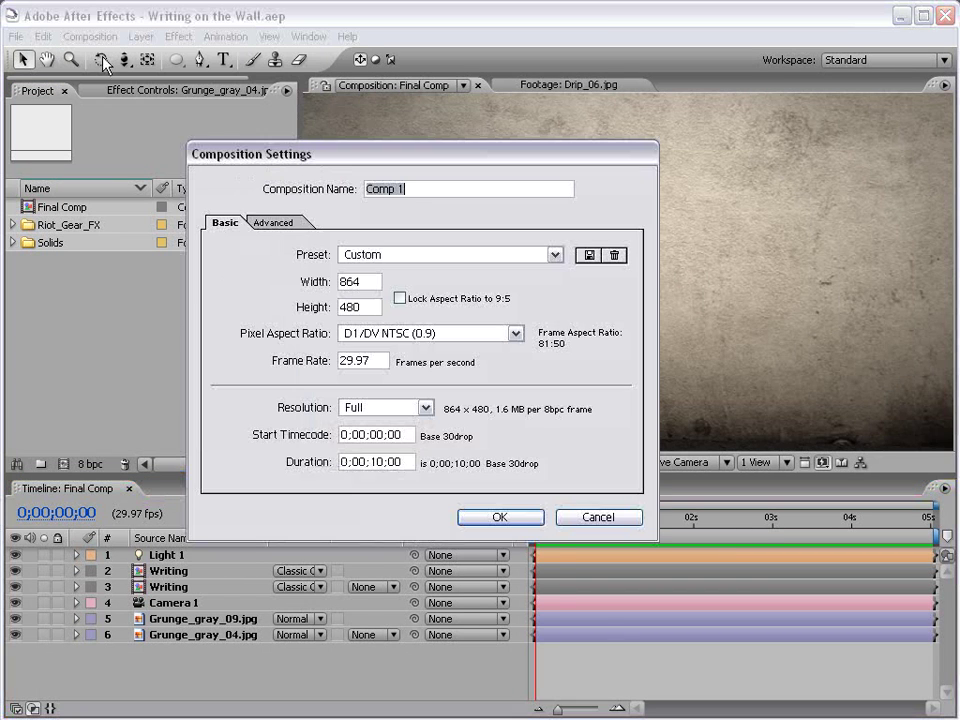
click(377, 254)
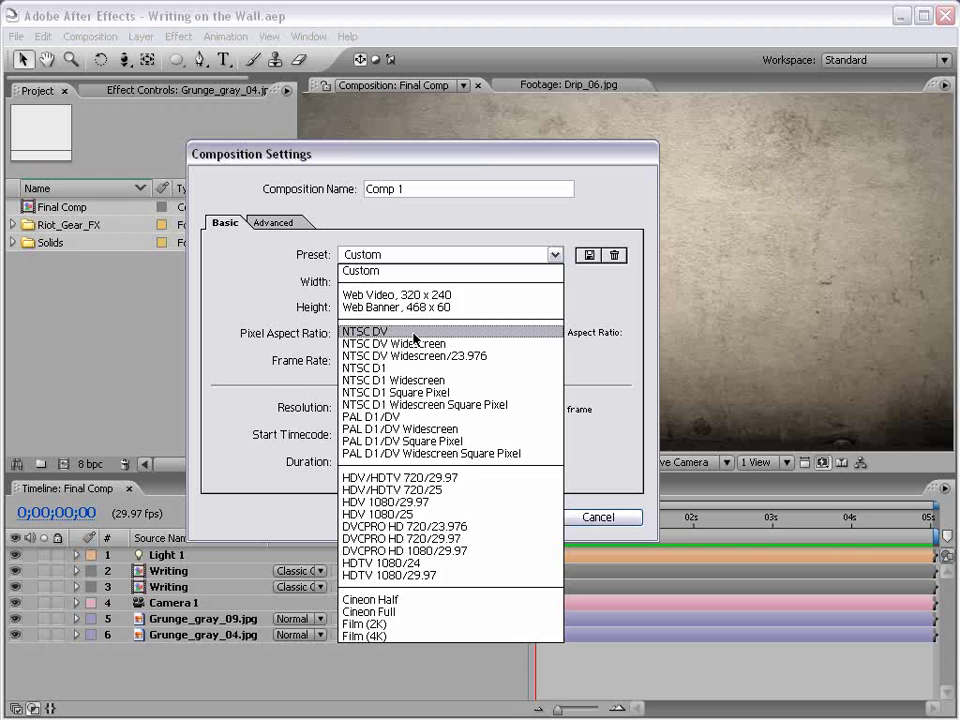
click(415, 333)
double_click(408, 188)
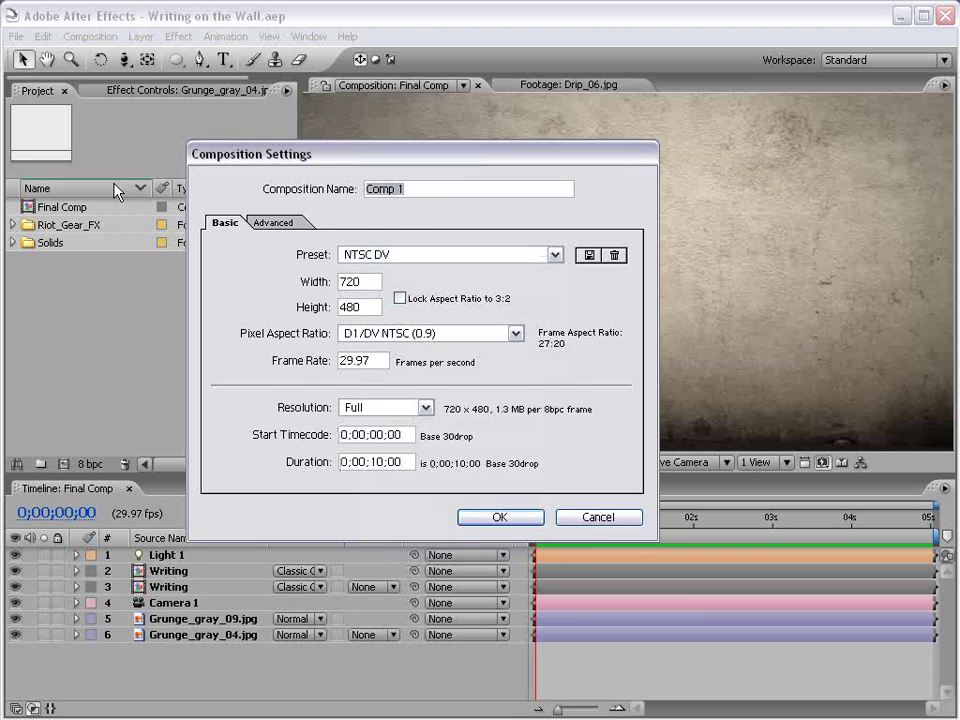
text(Writing)
click(498, 517)
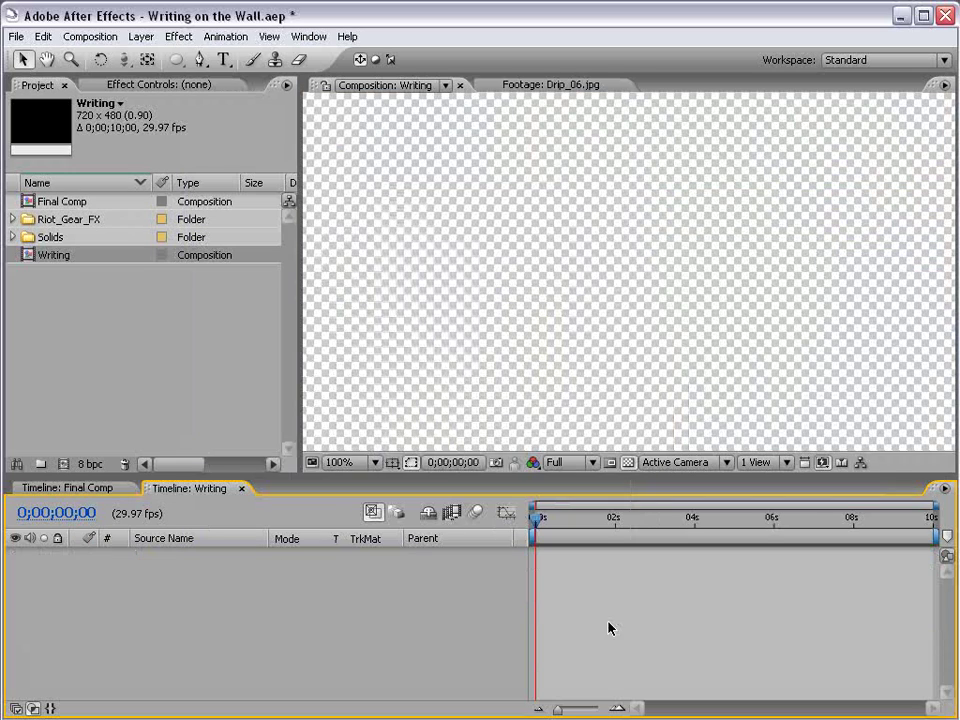
- Add a text layer containing the artist's first name to the Writing composition
click(224, 60)
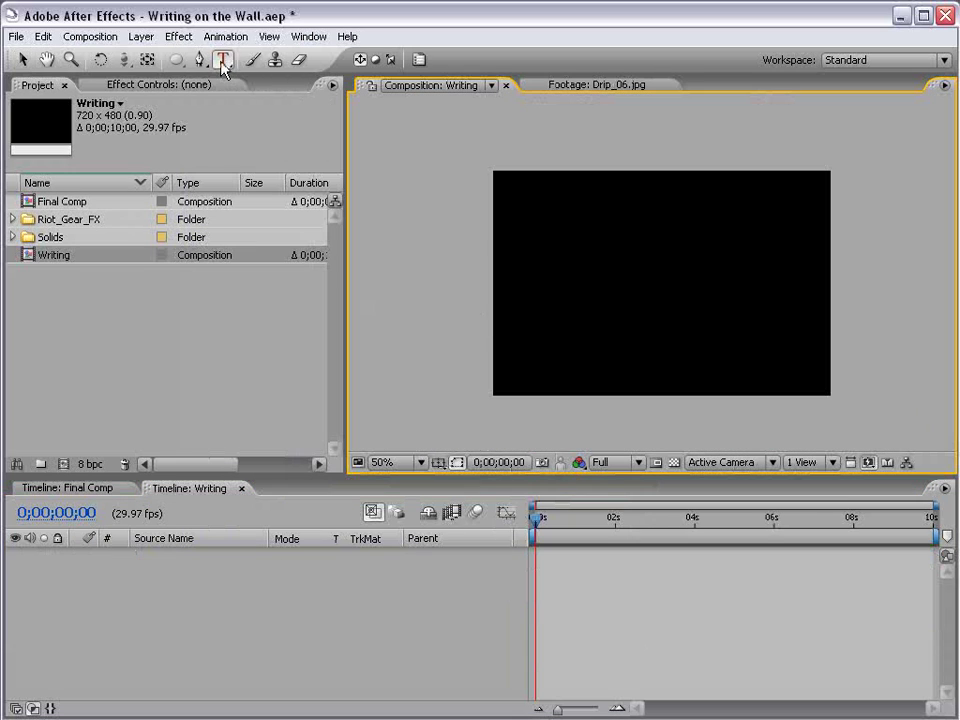
click(534, 285)
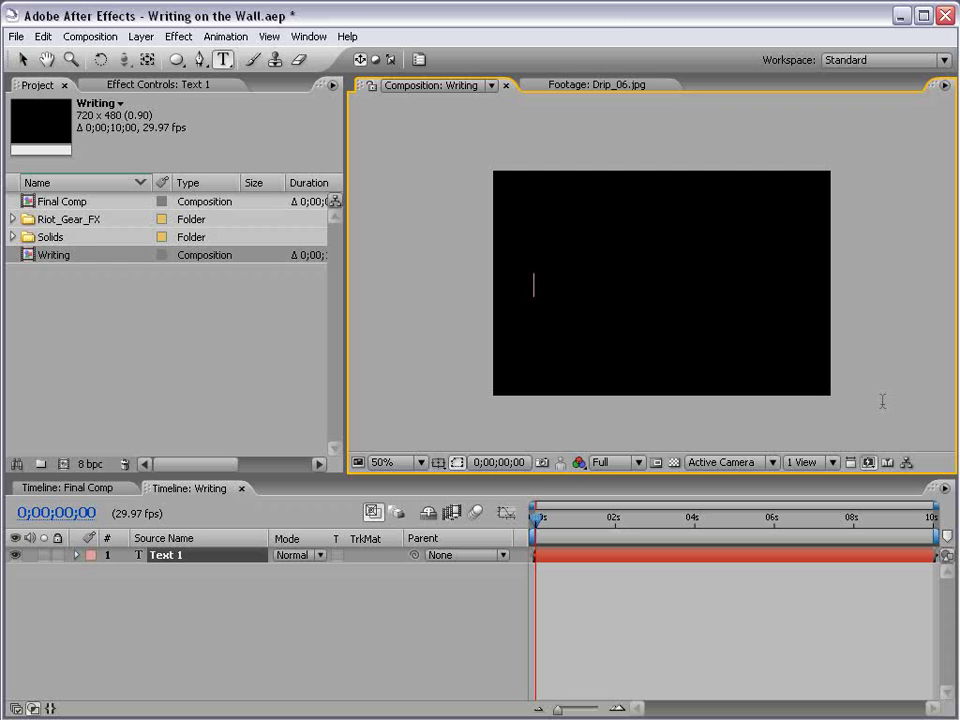
text(Andrew)
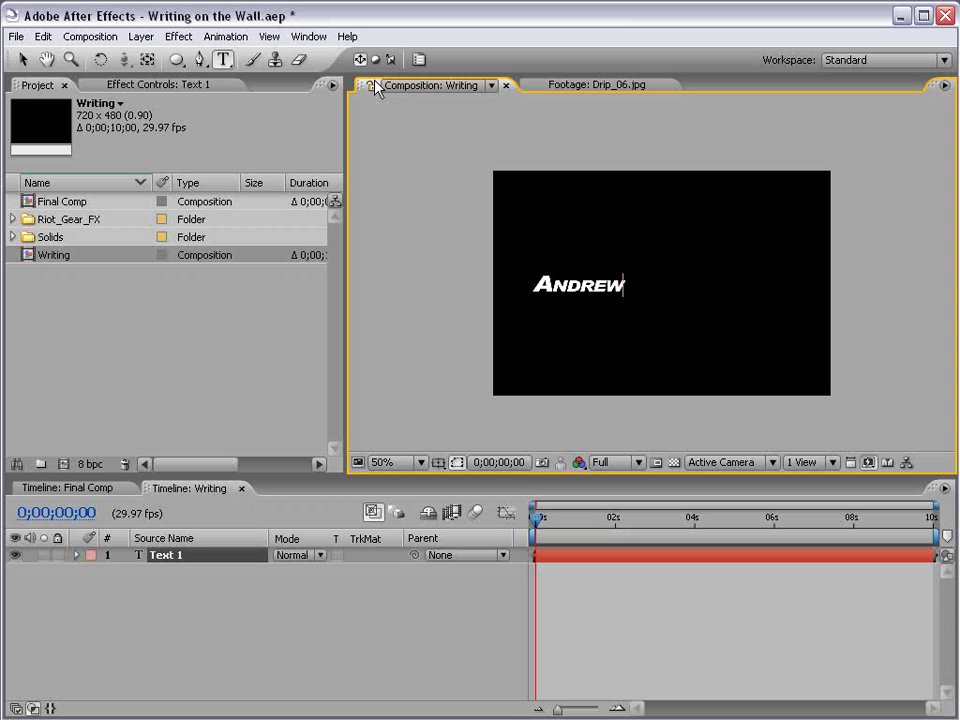
- Change the font of the whole name text to TagsXtreme
click(419, 60)
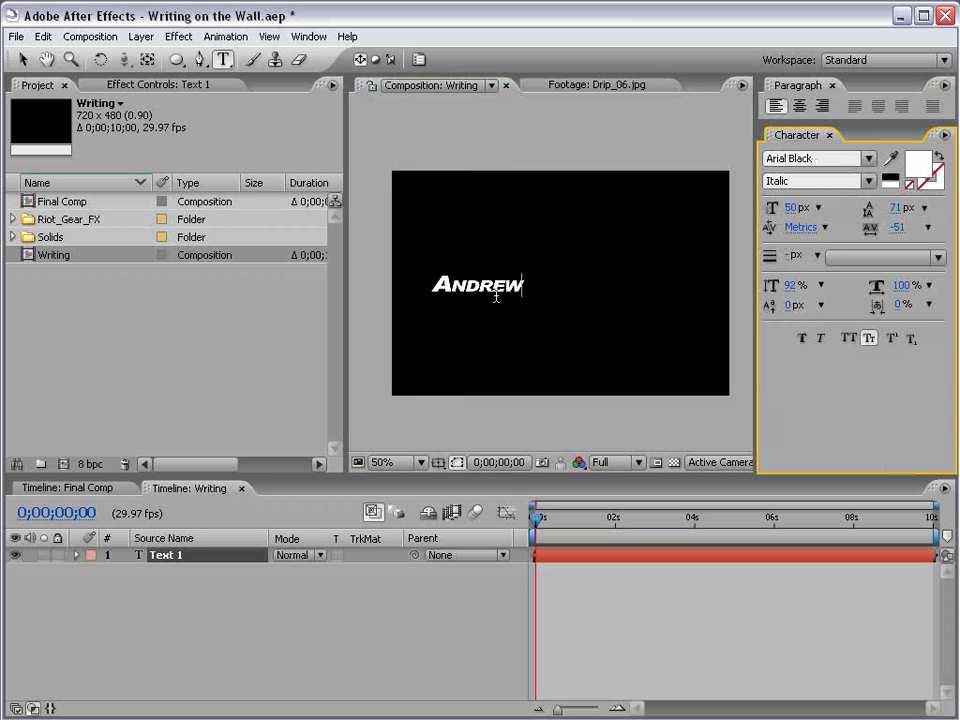
double_click(449, 287)
click(830, 158)
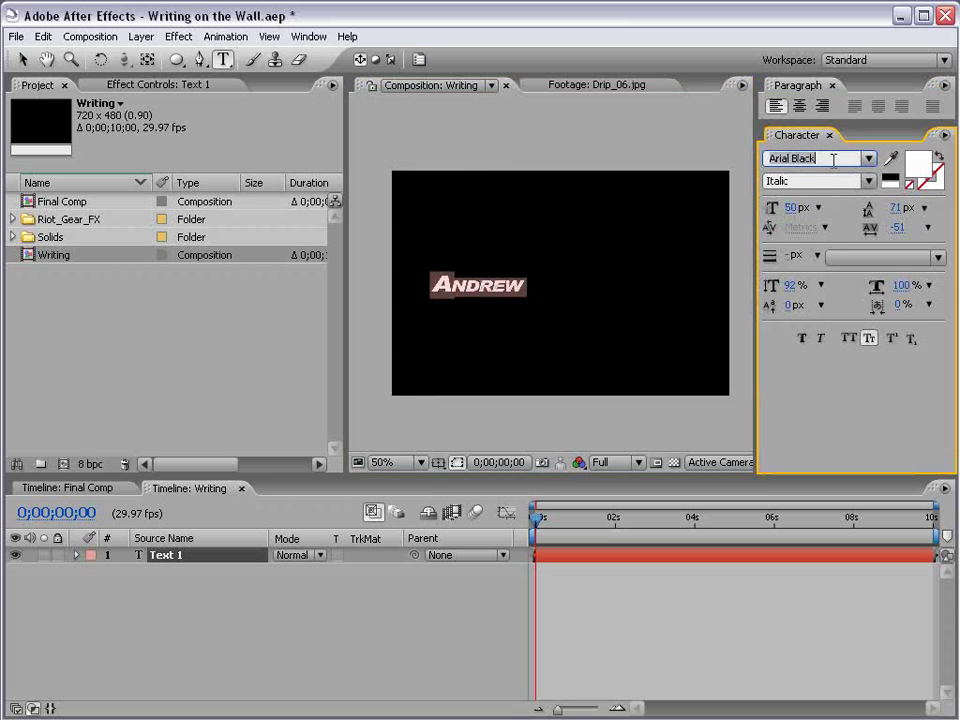
text(TagsXtreme)
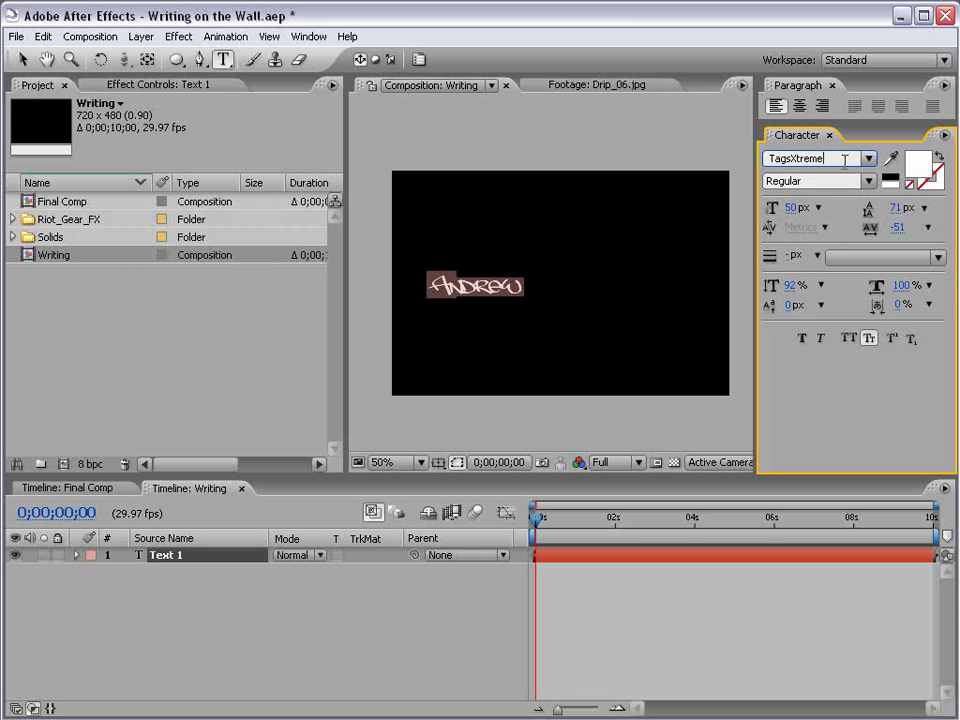
key(Return)
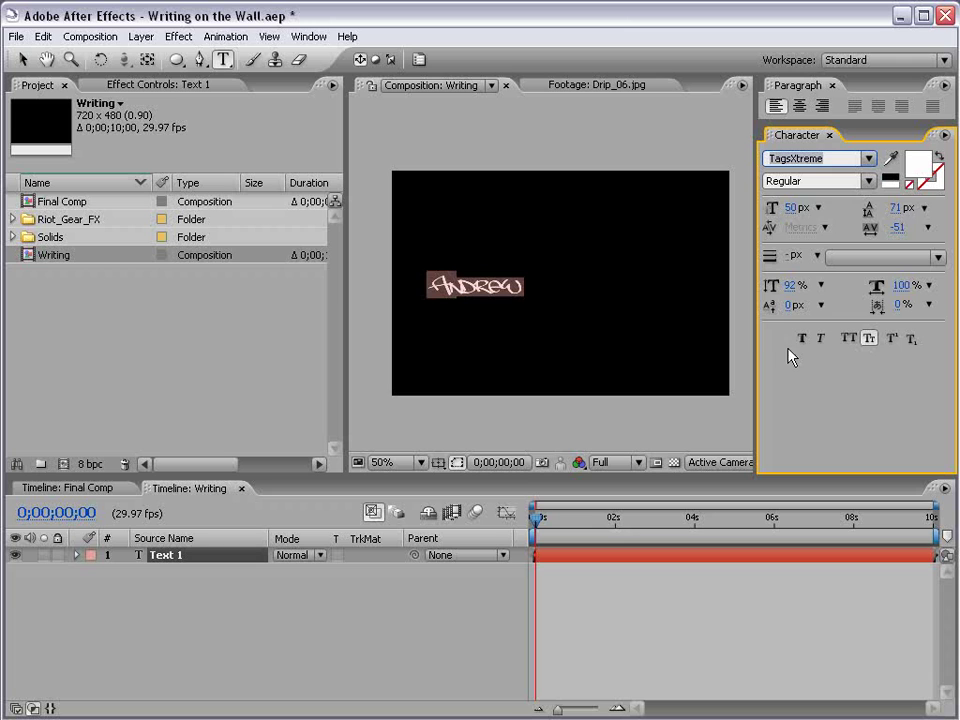
- Set the name text's size to 118 px and tracking to -30, and centre it in the frame
drag(792, 208, 863, 208)
click(22, 59)
drag(587, 290, 604, 293)
drag(899, 228, 918, 231)
click(594, 214)
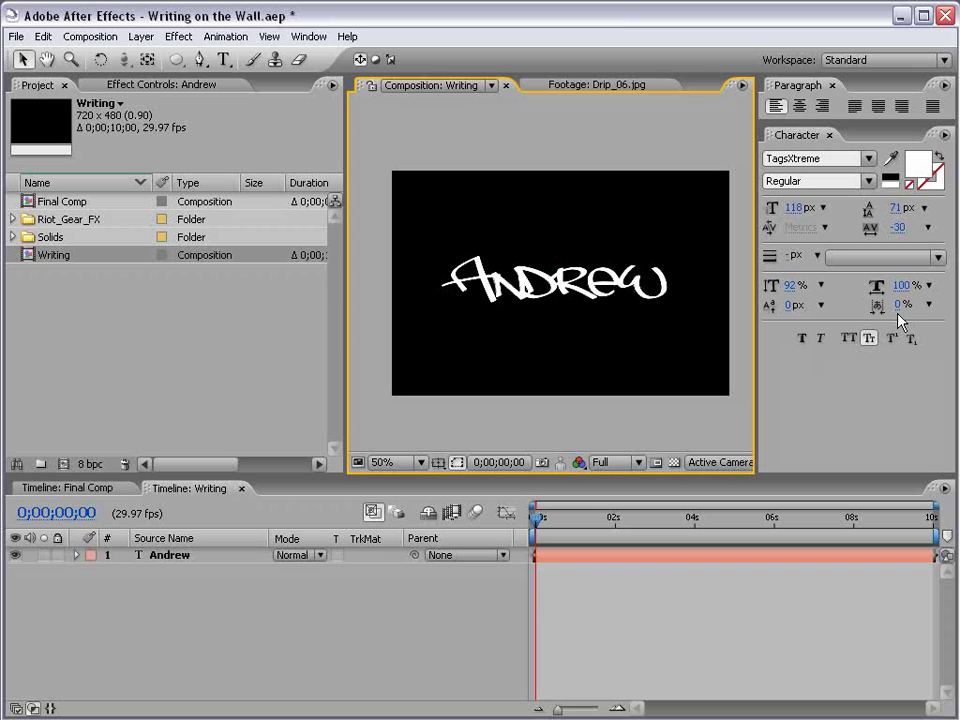
- Change the fill colour of the name text to red
double_click(516, 293)
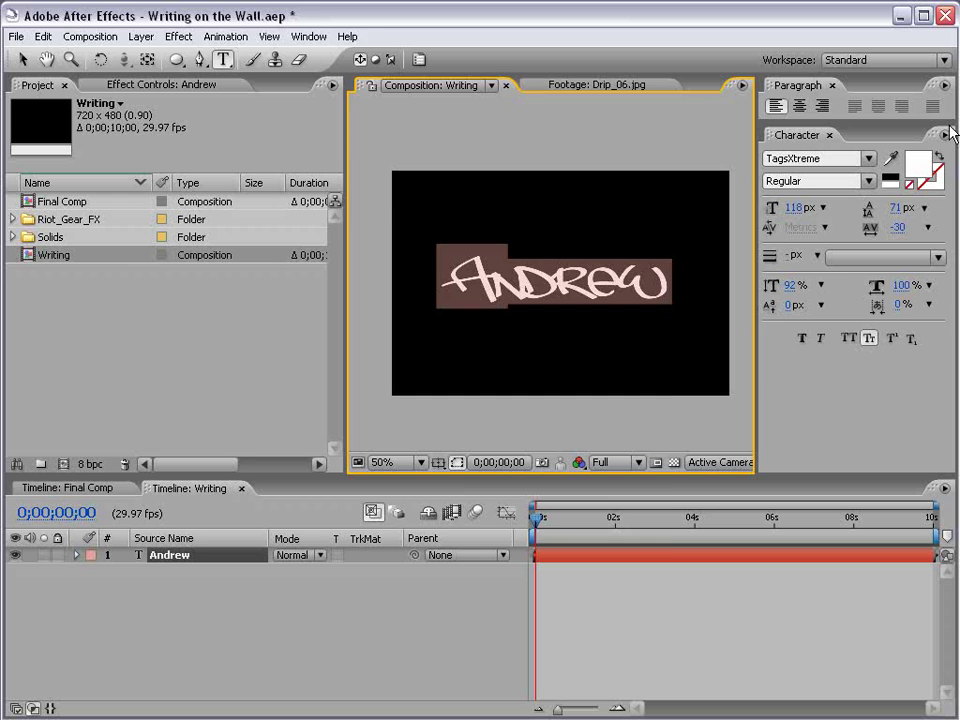
click(922, 170)
mouse_move(432, 322)
mouse_down()
mouse_move(559, 240)
mouse_move(446, 316)
mouse_up()
click(620, 257)
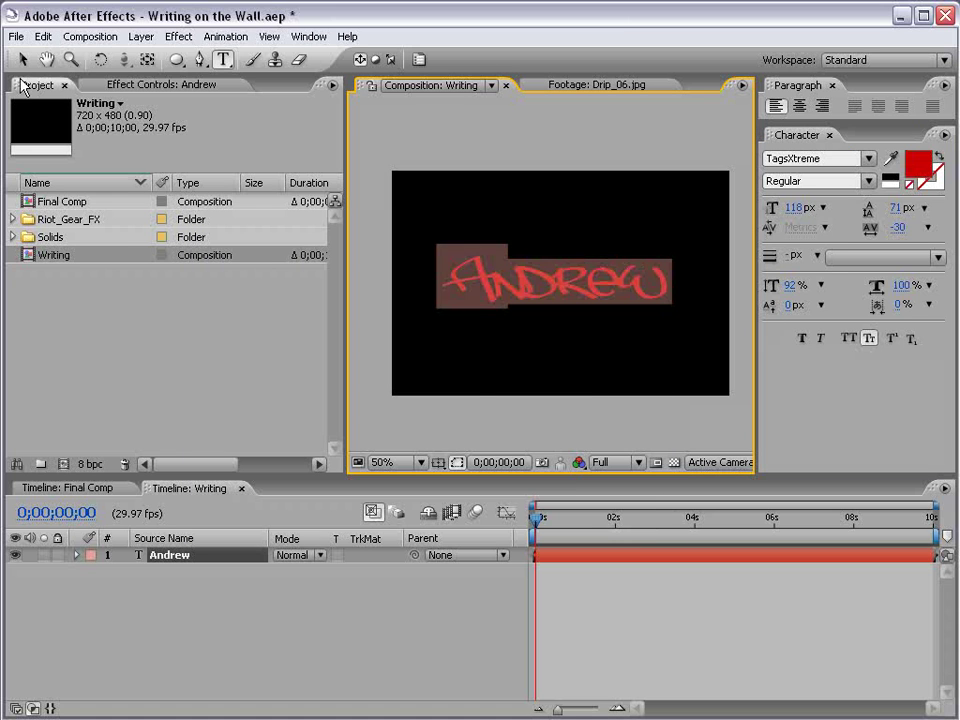
key(Escape)
key(v)
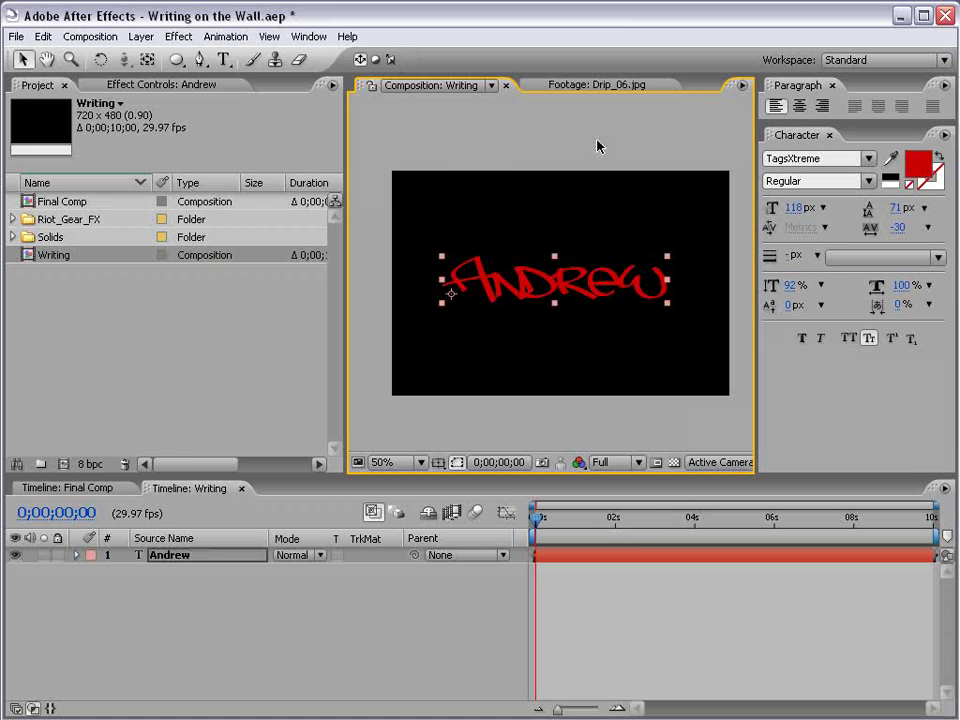
click(475, 414)
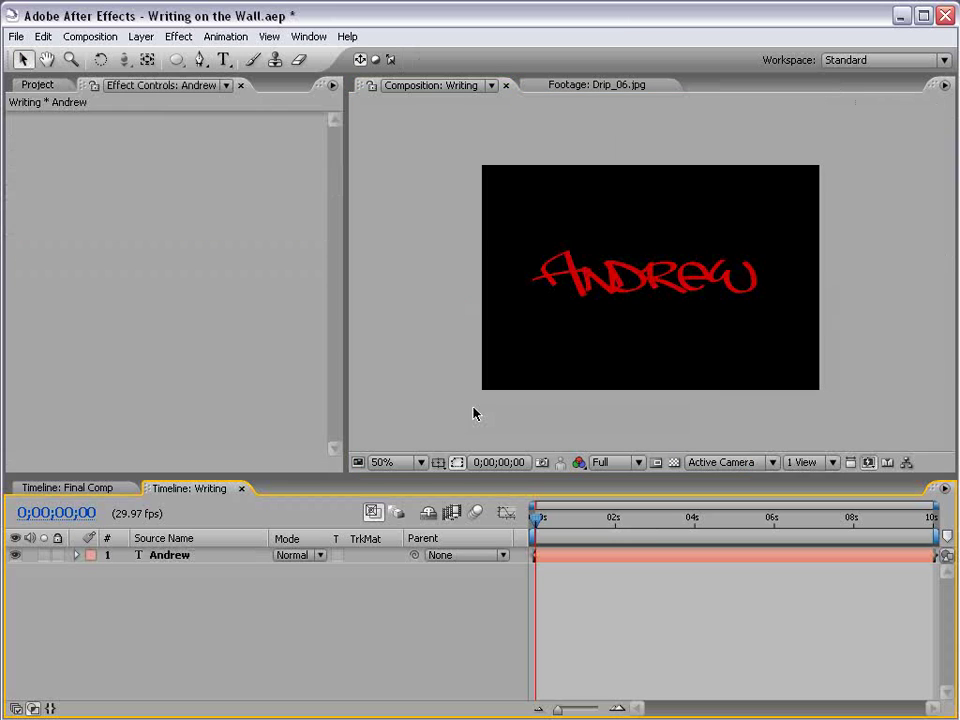
- Start an open Pen mask on the text layer, tracing the first letter's strokes and looping beneath it to follow its crossbar
click(197, 60)
key(period)
drag(612, 343, 626, 333)
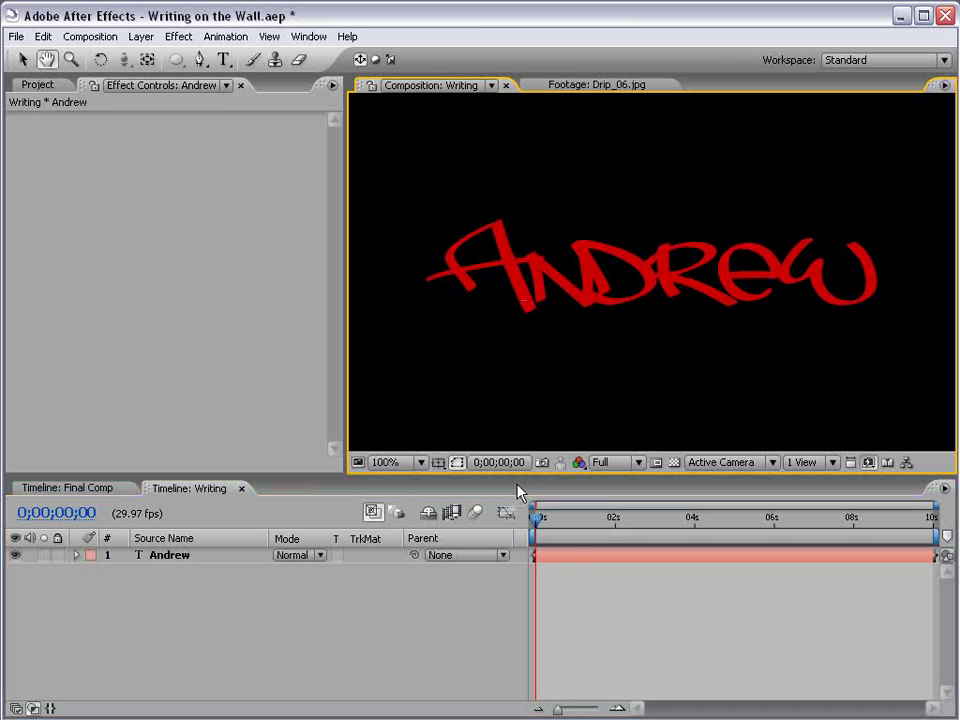
click(566, 553)
click(487, 305)
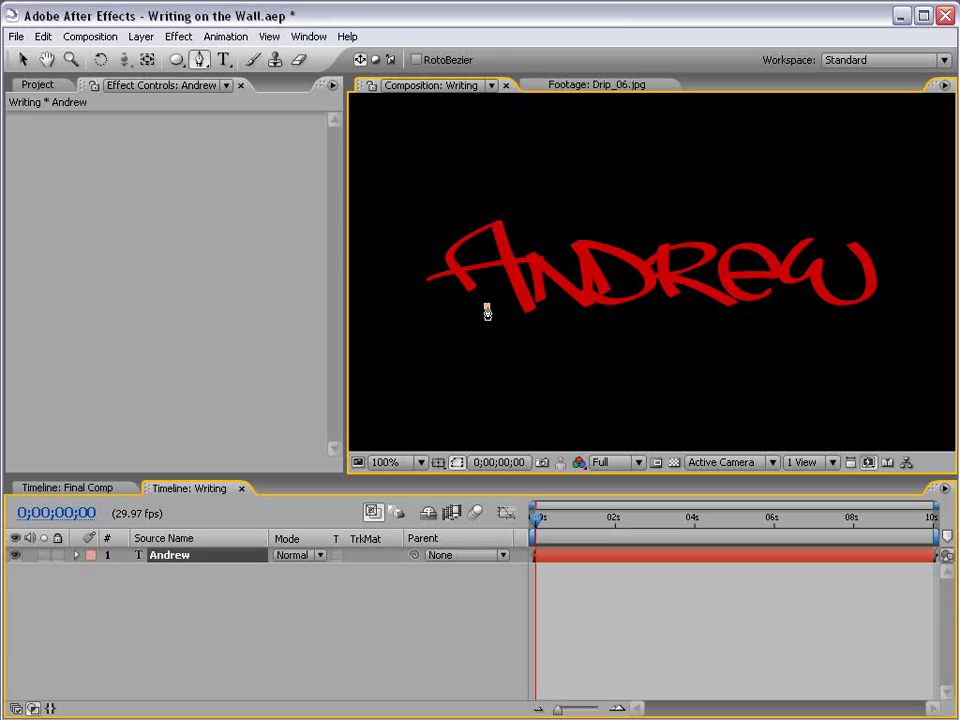
drag(450, 255, 497, 221)
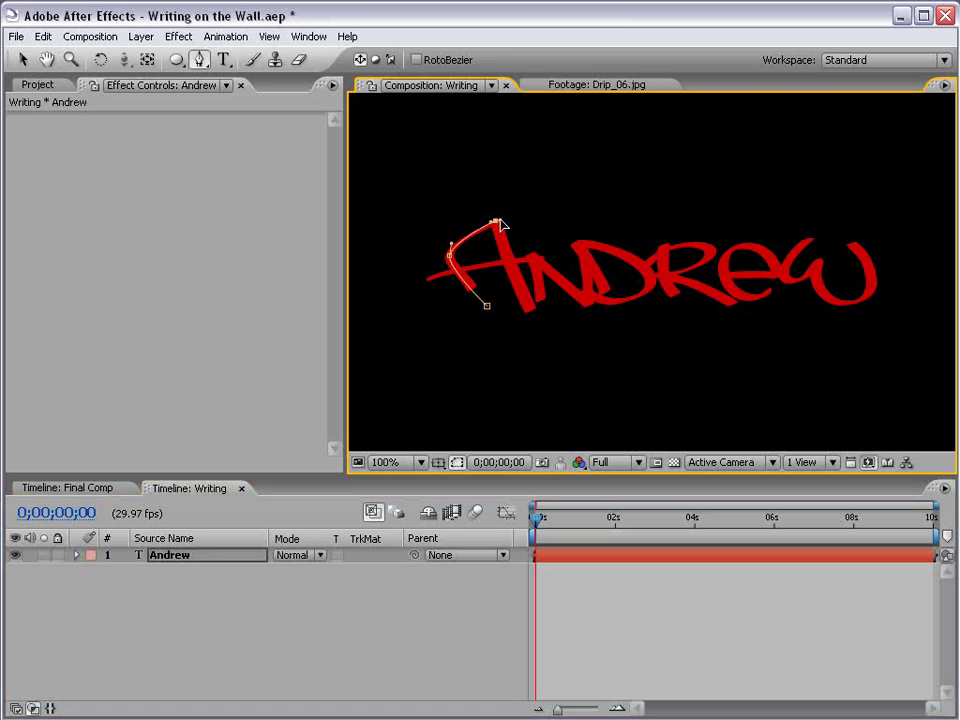
click(535, 325)
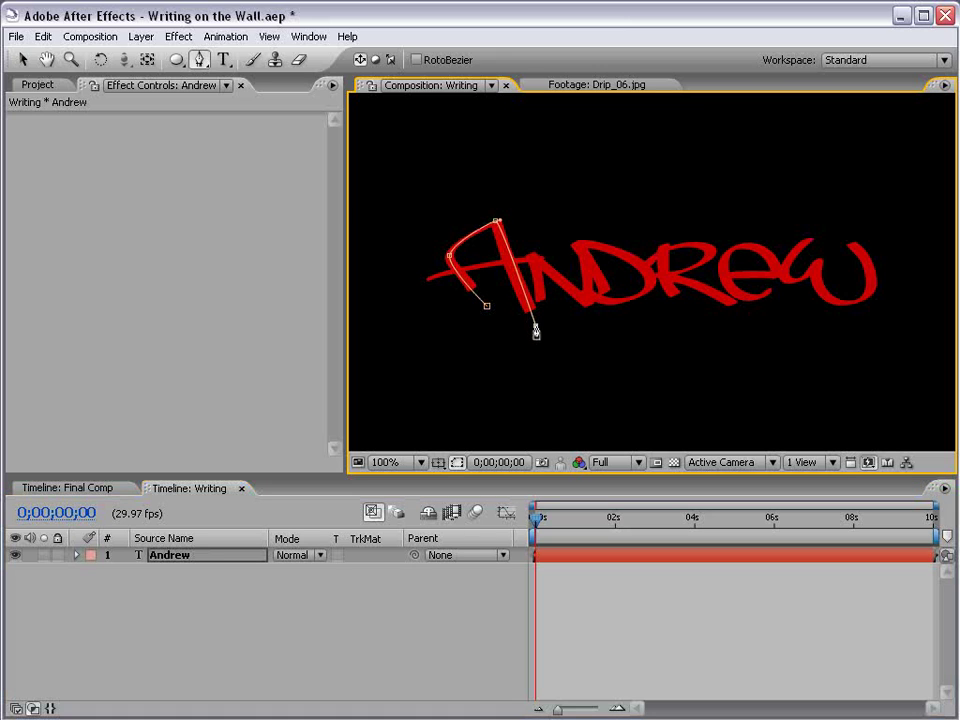
drag(449, 331, 427, 311)
click(417, 289)
click(532, 261)
- Continue the mask path along the second and third letters, ending with a curve below the third letter
click(538, 301)
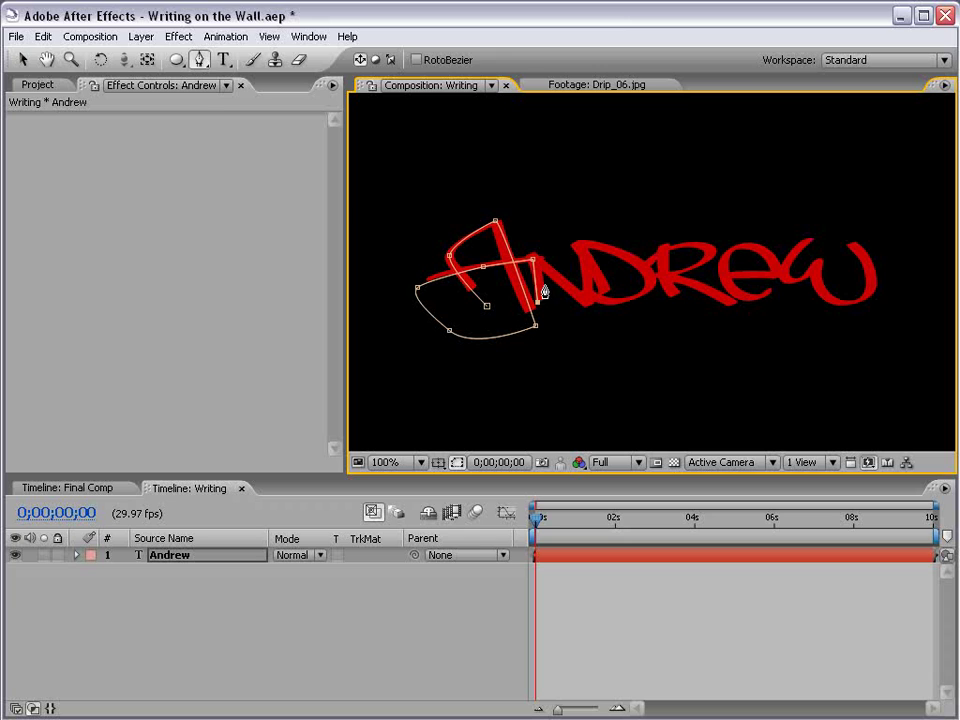
click(543, 263)
click(589, 303)
click(581, 247)
click(604, 288)
click(587, 244)
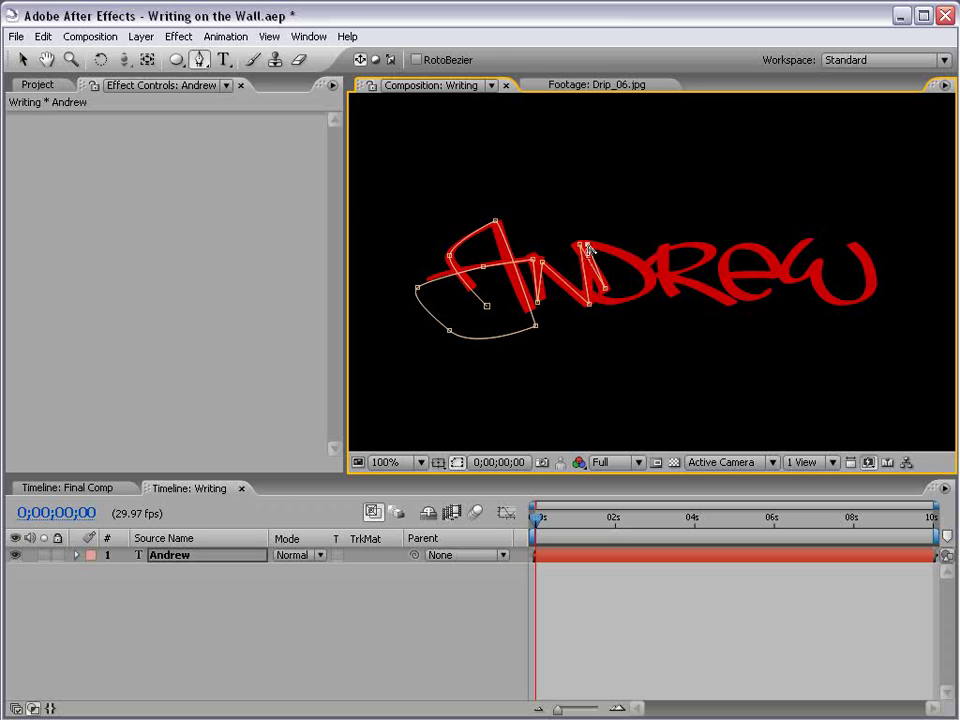
drag(651, 283, 661, 323)
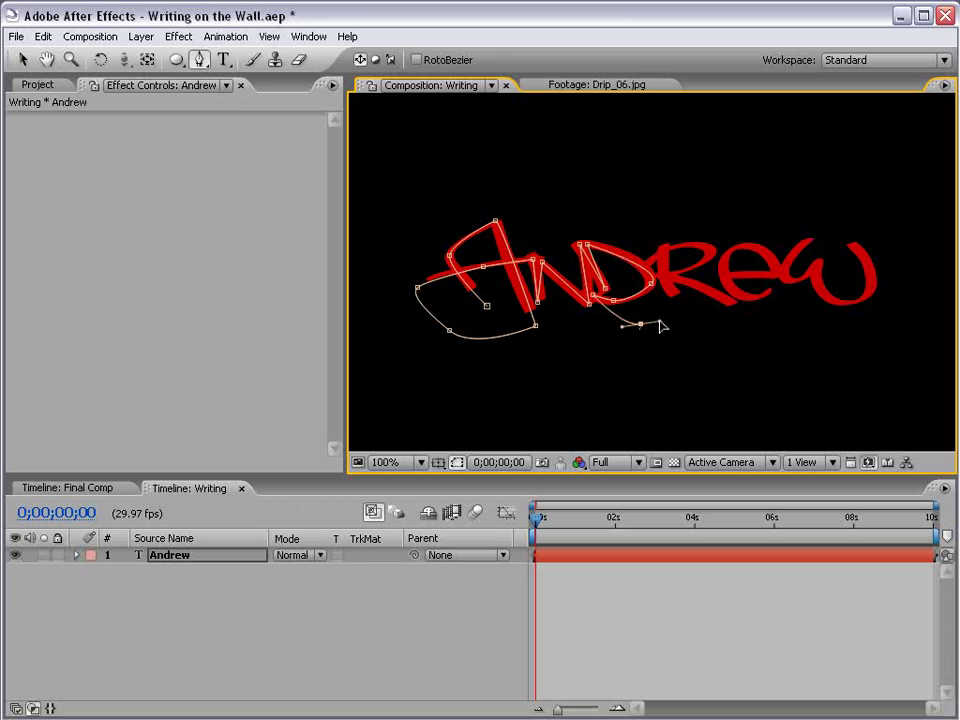
- Extend the mask path through the fourth and fifth letters, looping between strokes outside the lettering
click(681, 301)
drag(663, 246, 699, 260)
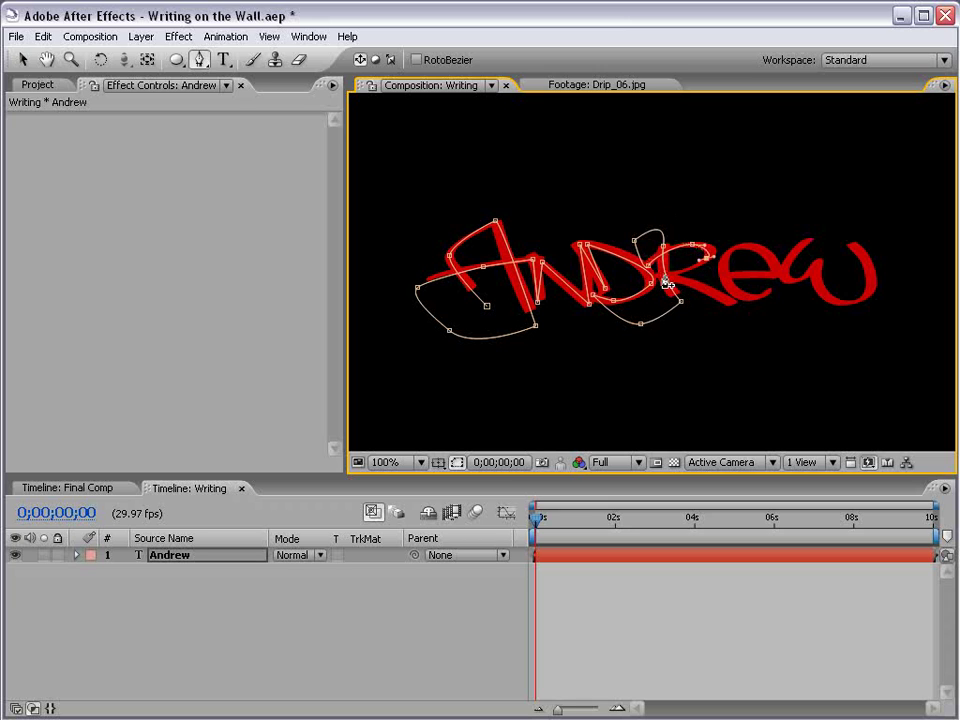
click(659, 275)
drag(726, 300, 764, 253)
click(777, 284)
click(777, 272)
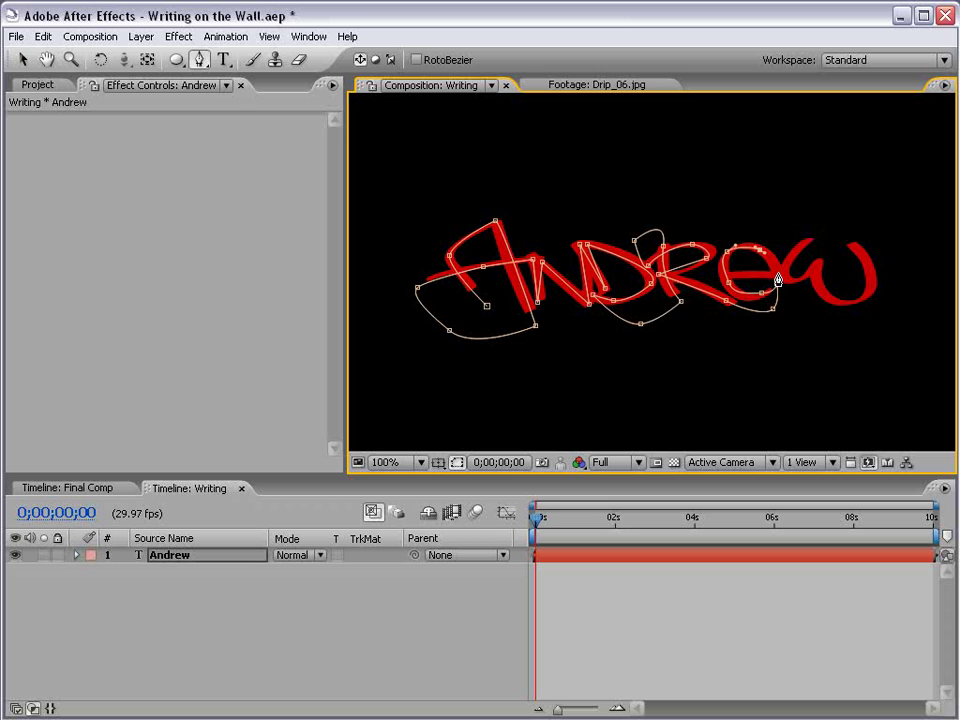
click(735, 275)
- Finish the open mask path by looping above the last letter and tracing it to its upper end
click(809, 211)
drag(831, 211, 823, 254)
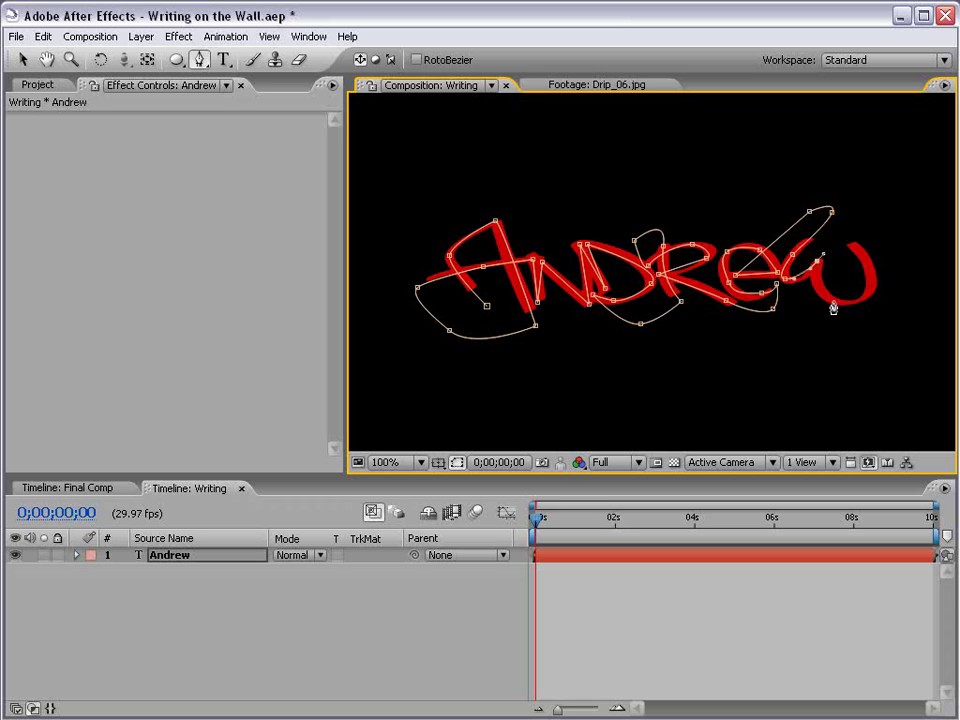
mouse_move(836, 300)
mouse_down()
mouse_move(851, 300)
mouse_move(873, 274)
mouse_up()
click(849, 237)
click(23, 61)
- Apply the Stroke effect to the text layer along the traced mask and set its brush size to 11.3
click(578, 556)
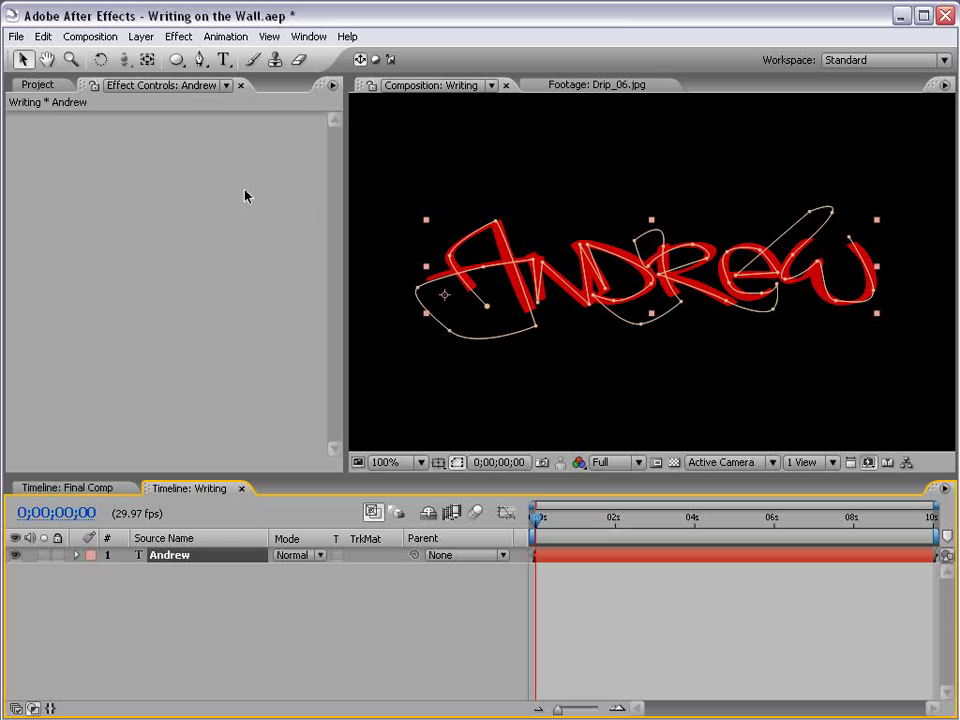
click(182, 36)
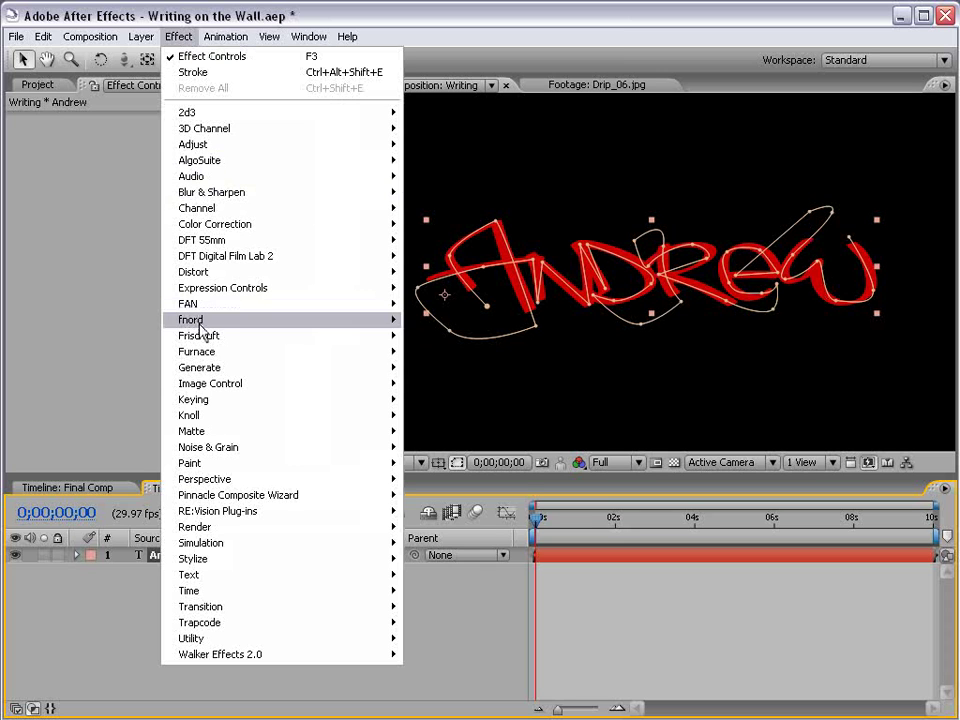
mouse_move(222, 370)
click(440, 671)
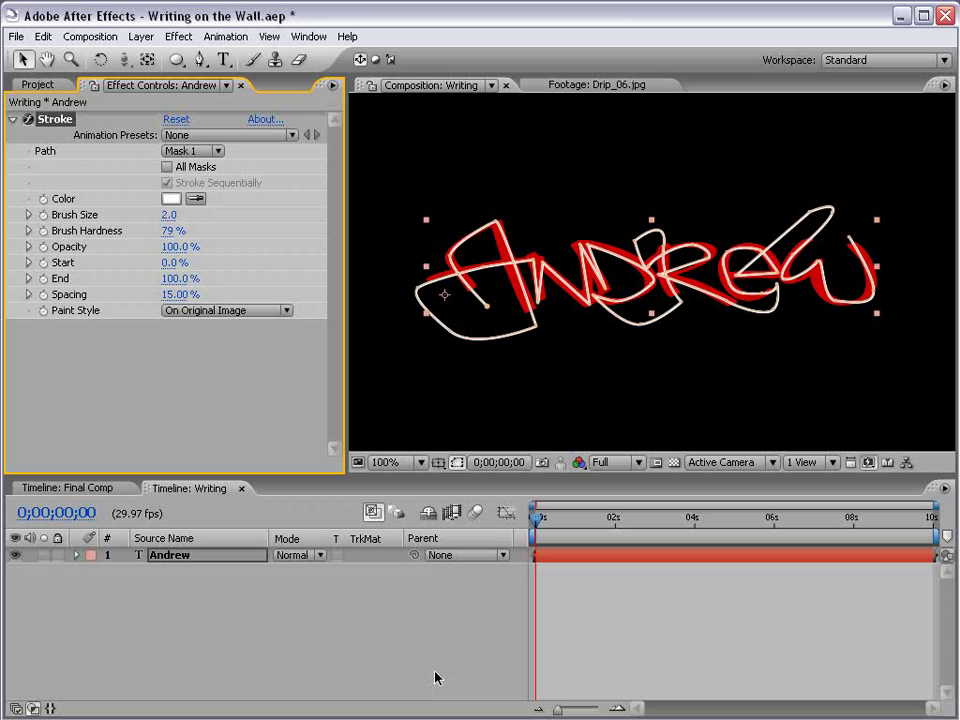
click(593, 361)
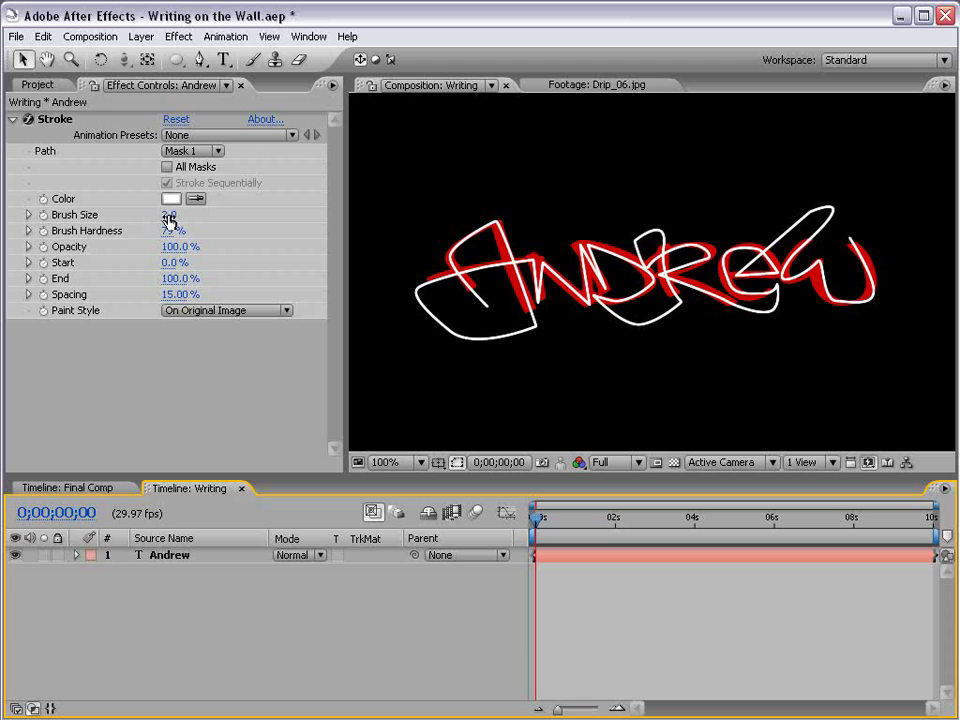
drag(170, 220, 255, 216)
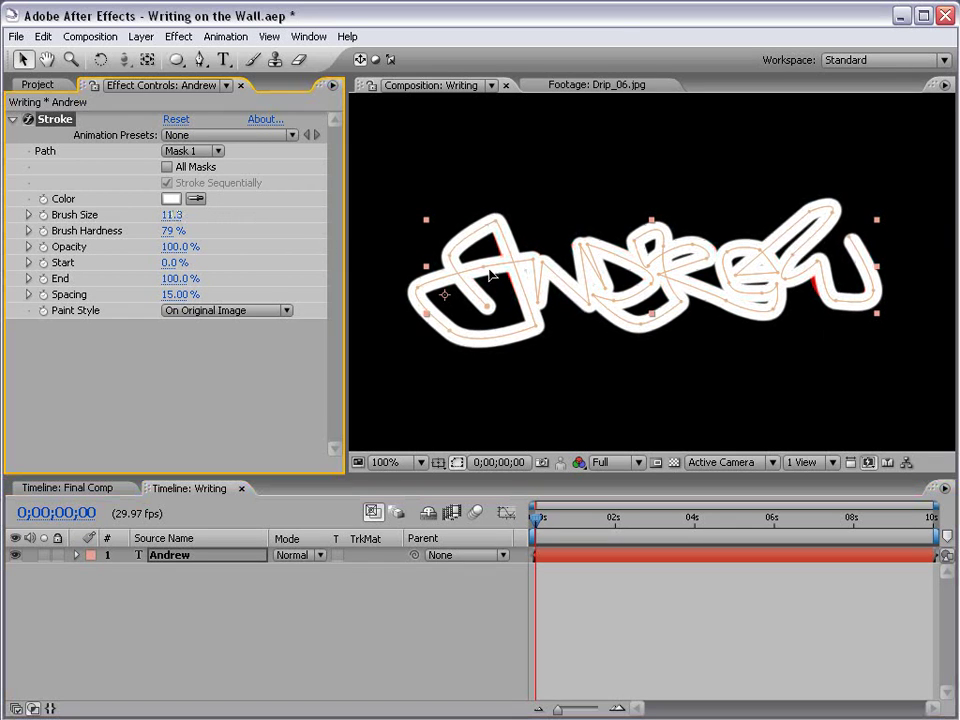
- Reduce the Stroke effect's brush size to 10.0 and set its paint style to Reveal Original Image
mouse_move(172, 215)
mouse_down()
mouse_move(160, 216)
mouse_move(170, 216)
mouse_up()
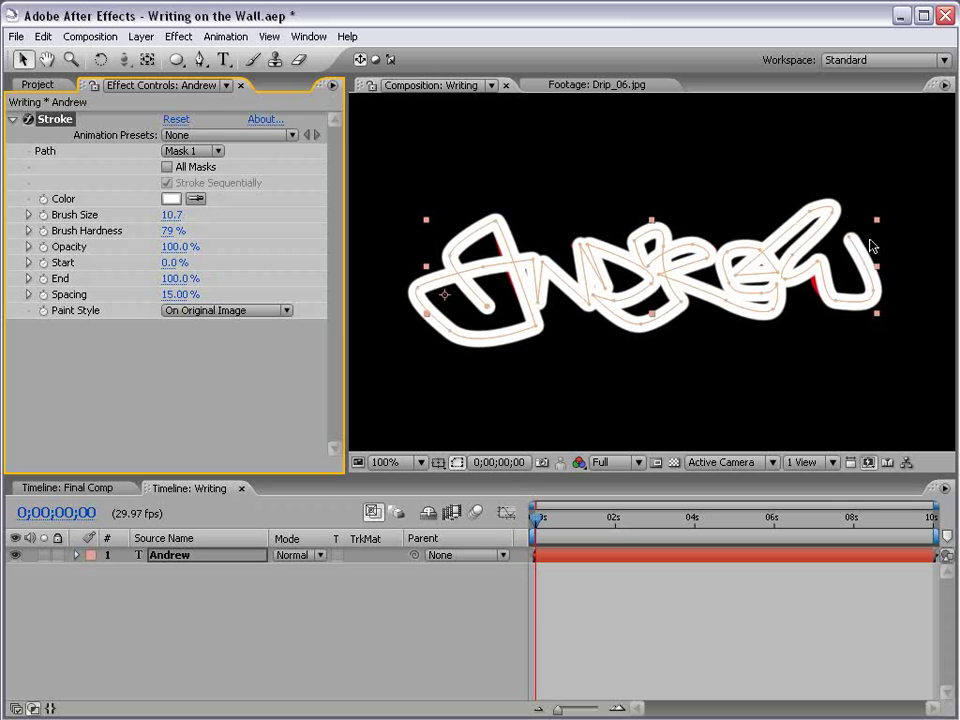
click(826, 283)
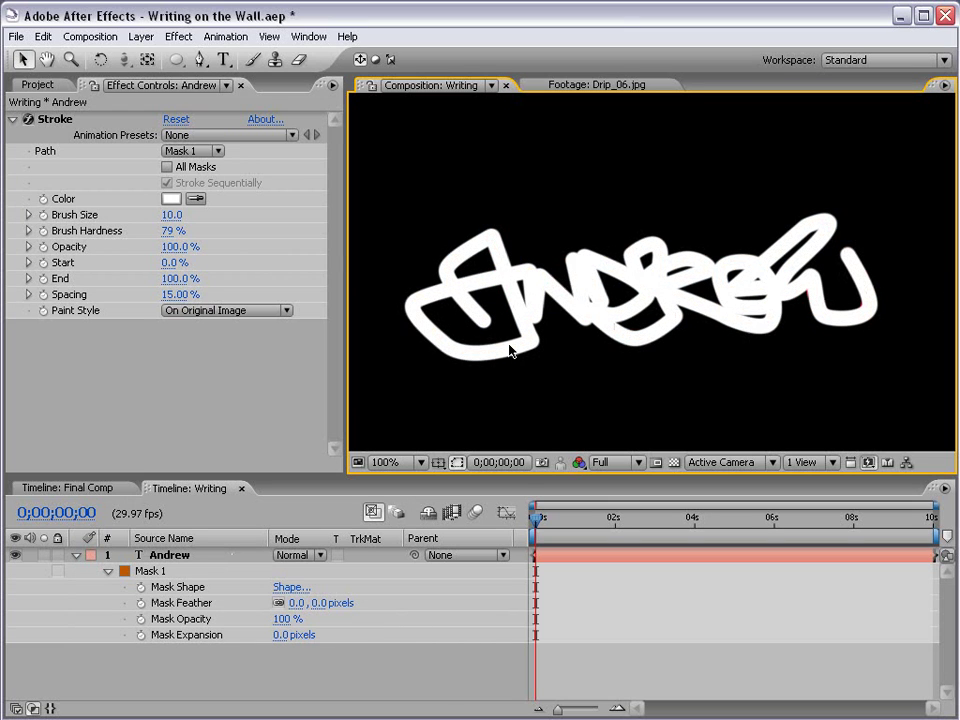
click(228, 310)
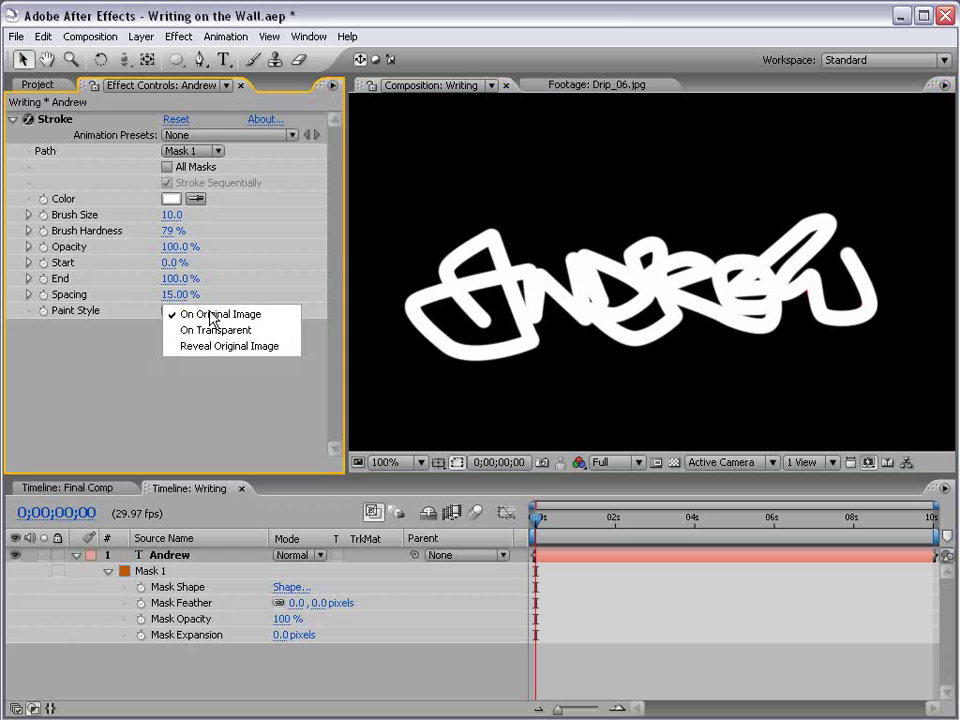
click(255, 346)
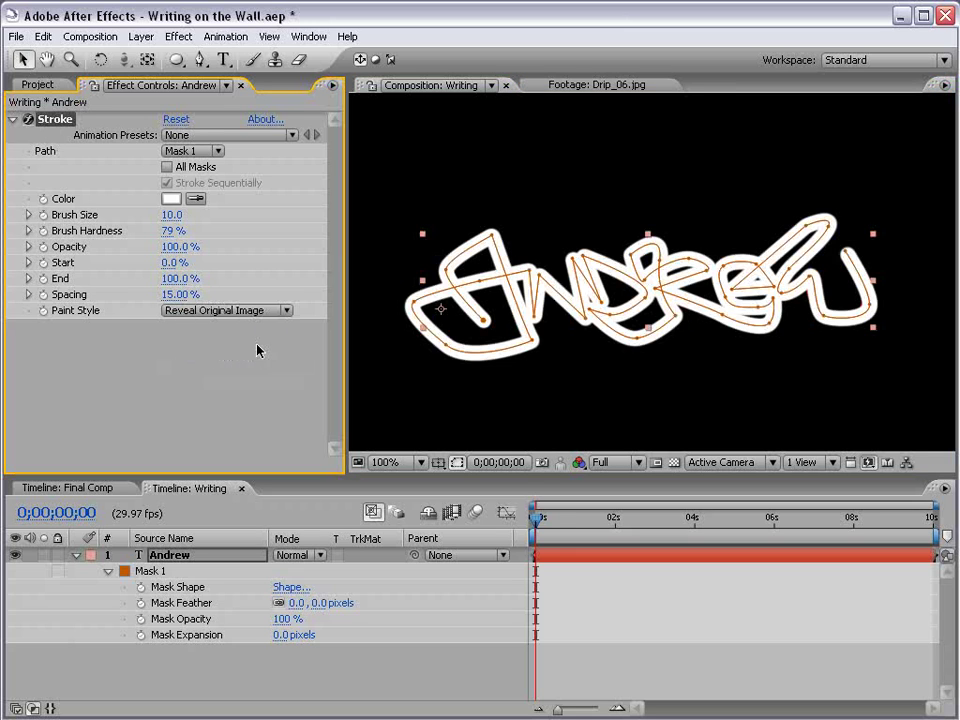
click(591, 626)
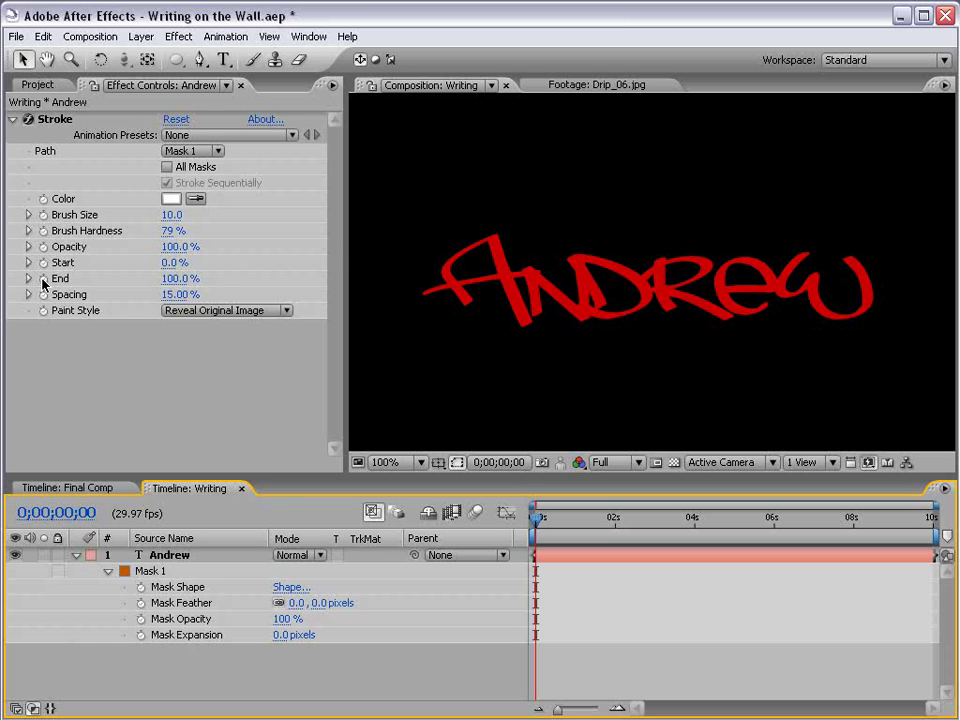
- Scrub the Stroke effect's End value to check how the lettering is revealed, and hide the mask outline in the viewer
drag(146, 284, 90, 278)
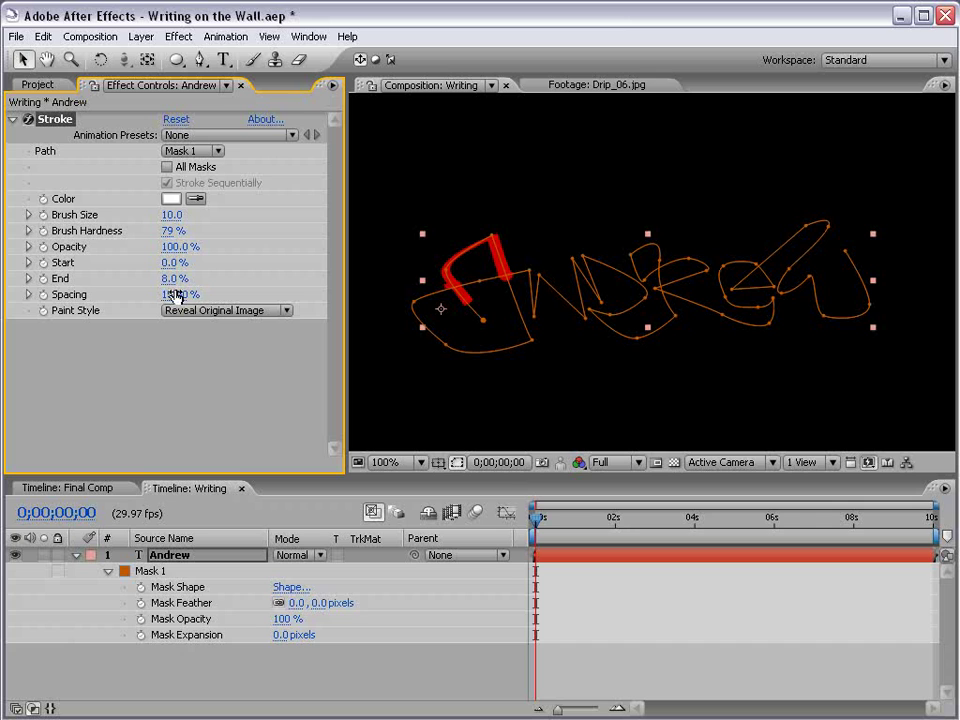
drag(174, 294, 199, 290)
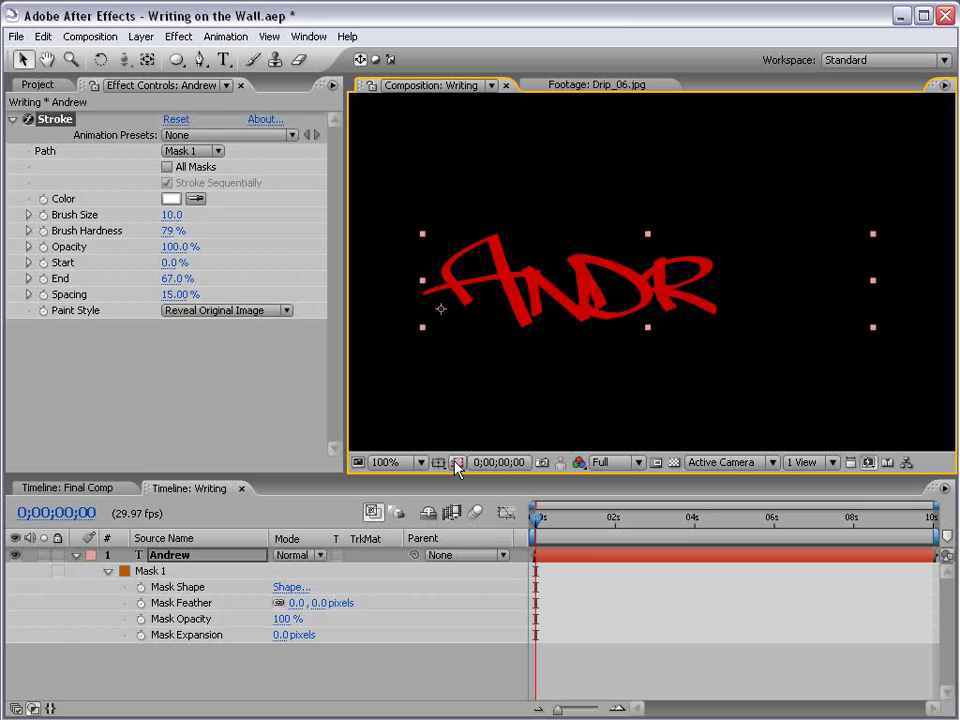
drag(578, 526, 484, 520)
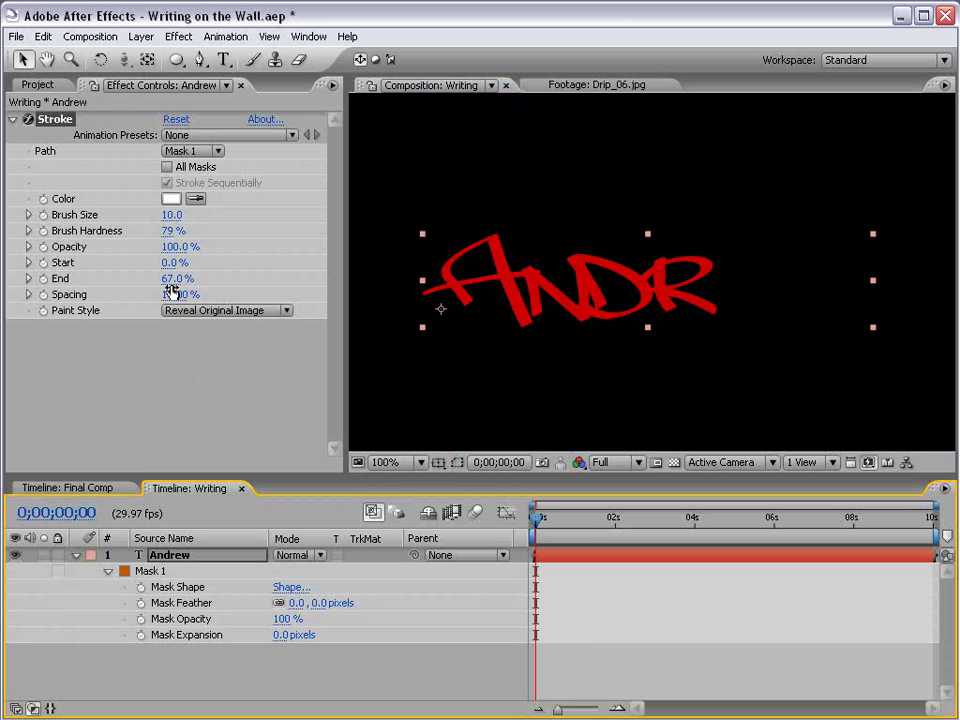
- Keyframe the Stroke effect's End value from 0% at 0;00;00;00 to 100% at 0;00;02;00
drag(175, 280, 96, 274)
click(42, 280)
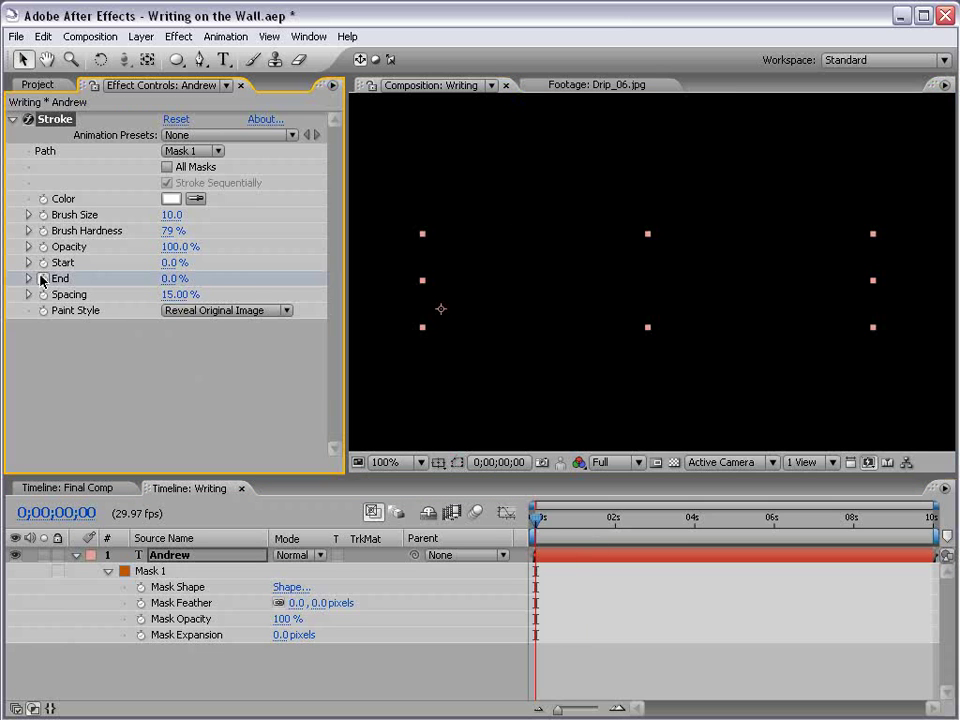
click(617, 520)
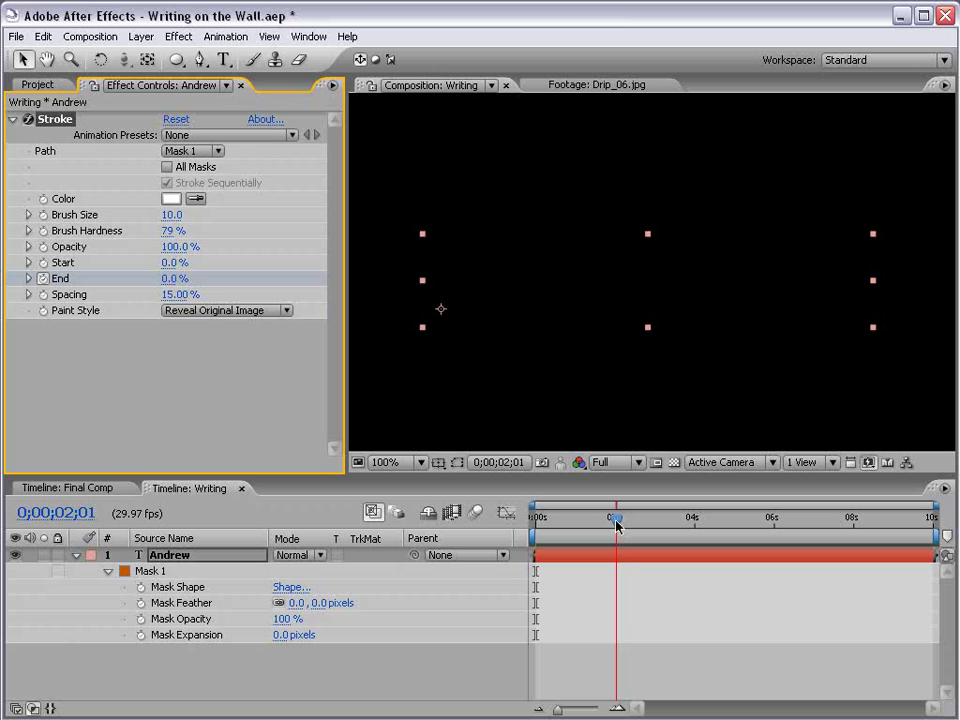
click(615, 521)
drag(165, 278, 265, 275)
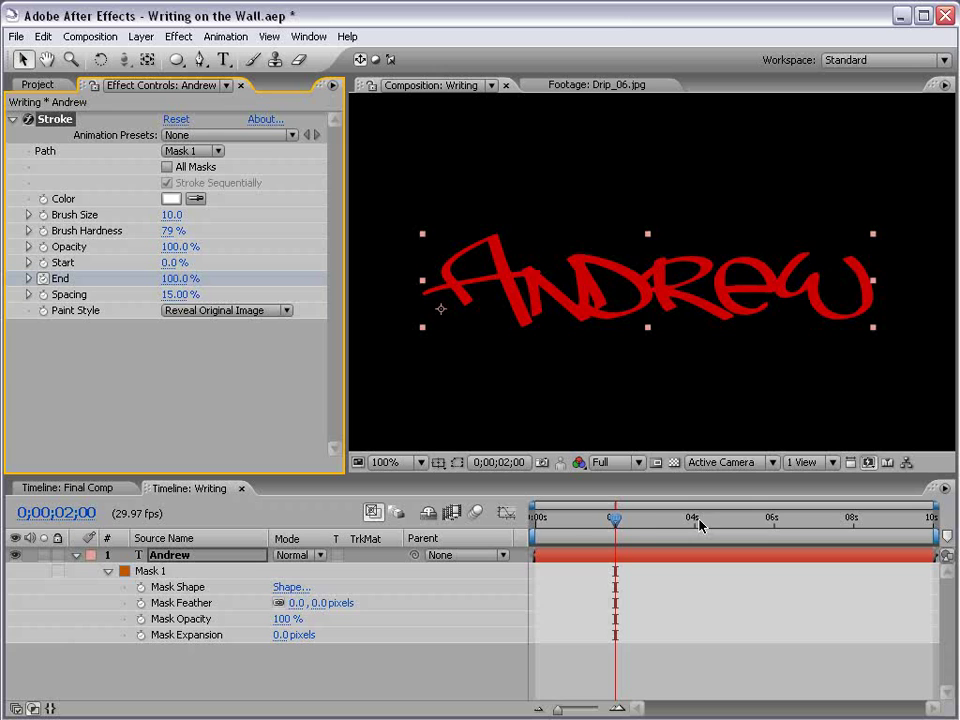
- Preview the write-on animation from the start of the timeline
drag(621, 522, 517, 536)
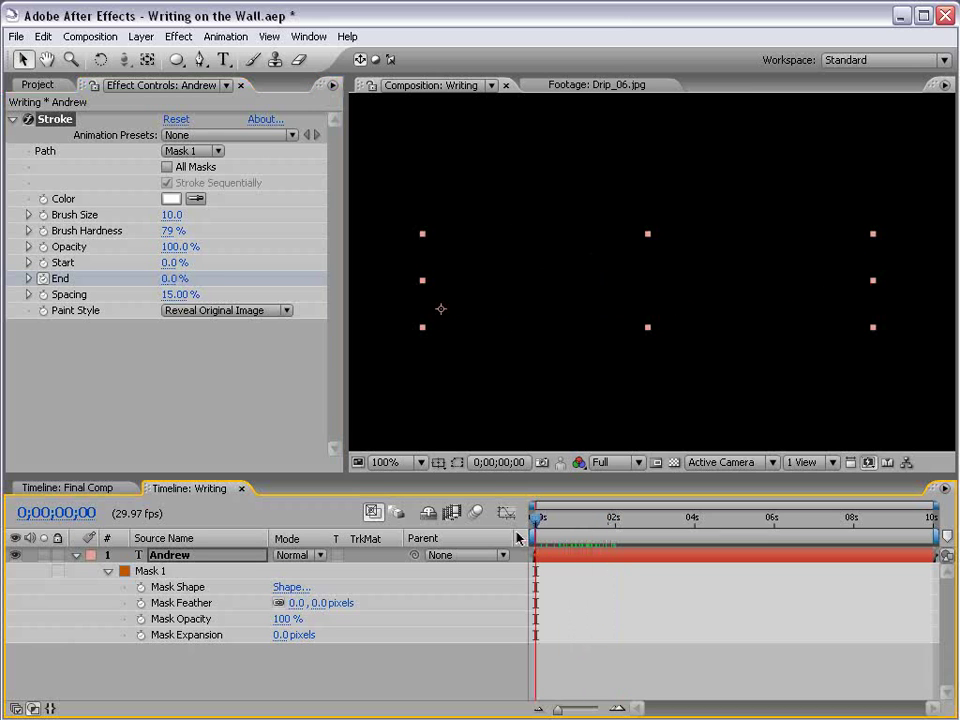
key(KP_0)
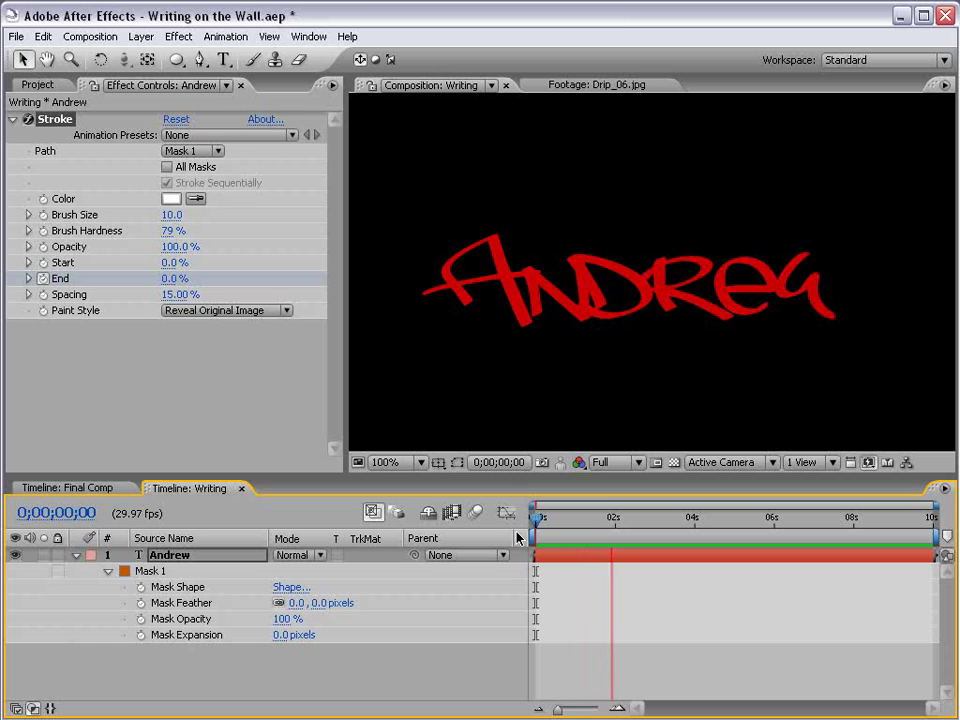
click(517, 538)
mouse_move(559, 523)
mouse_down()
mouse_move(592, 520)
mouse_move(537, 517)
mouse_up()
key(KP_0)
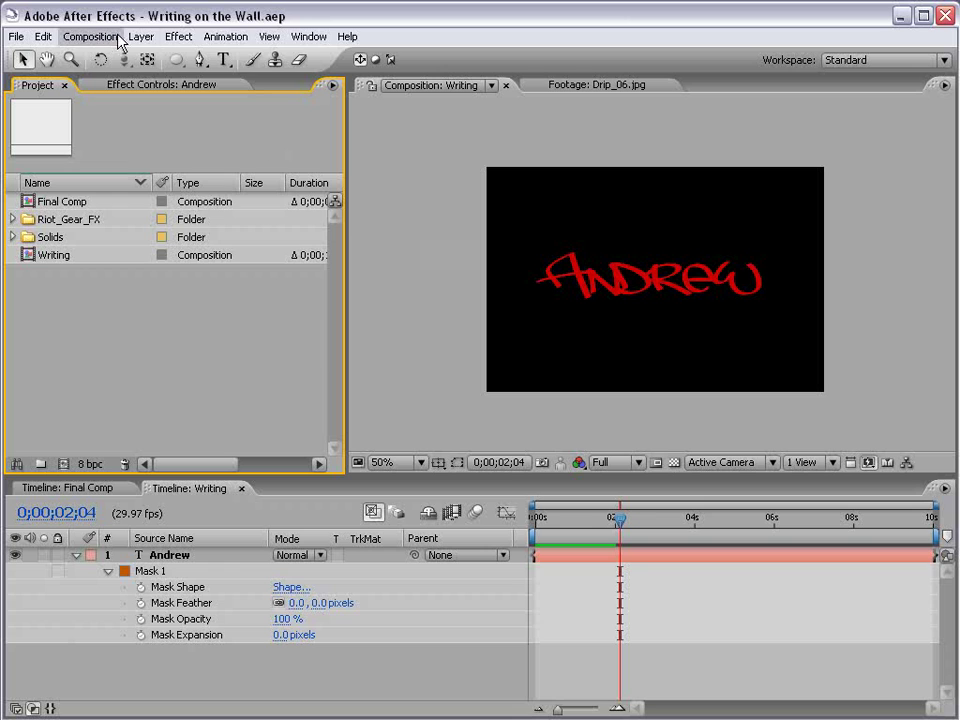
- Create a 10-second NTSC DV composition of 720 x 480 named Render Comp
click(118, 38)
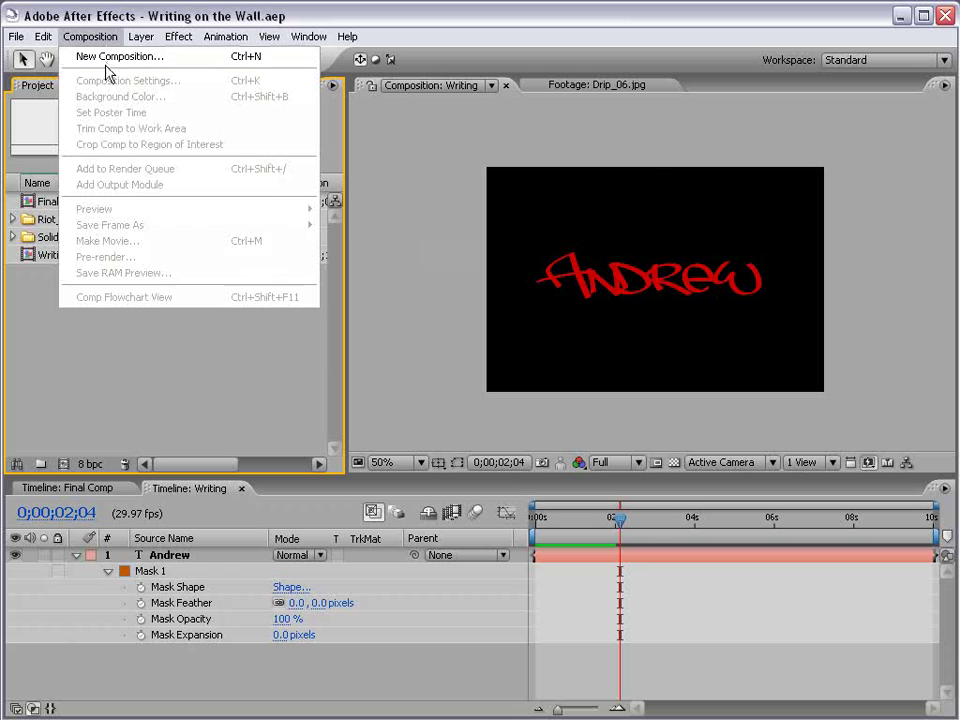
click(105, 58)
text(Render Comp)
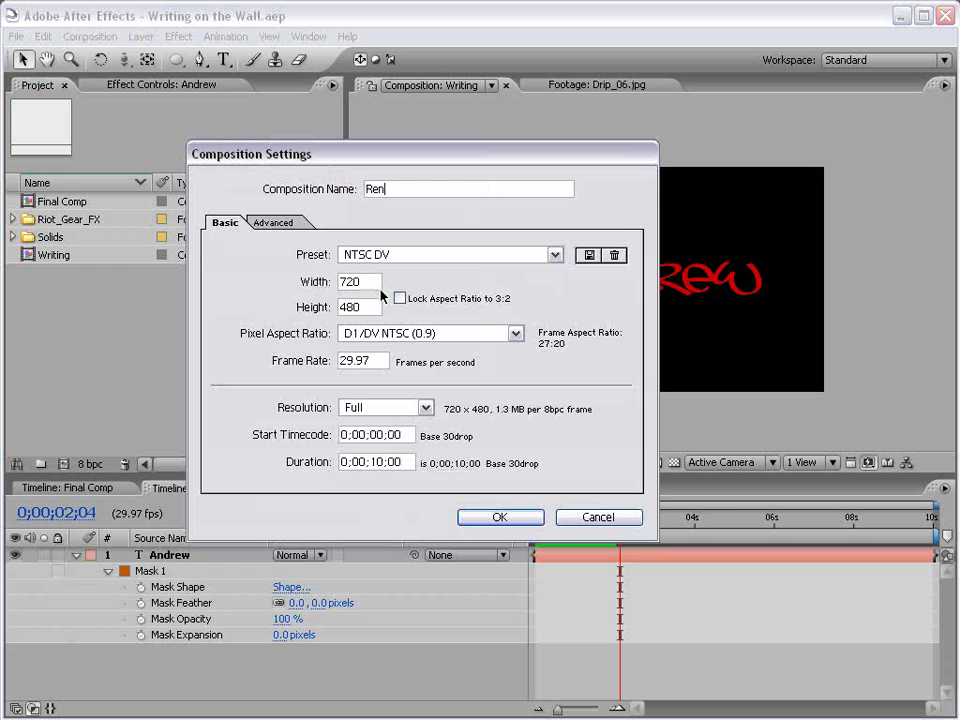
key(Return)
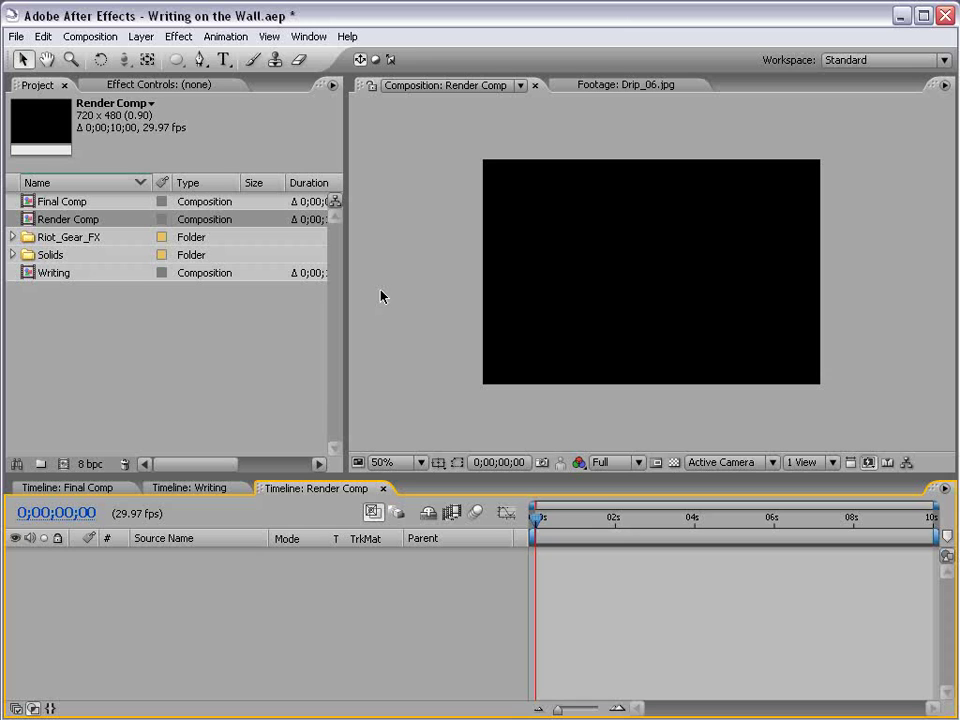
- Add Grunge_gray_04.jpg from the low-resolution grayscale Grungy_Textures folder to Render Comp
click(12, 238)
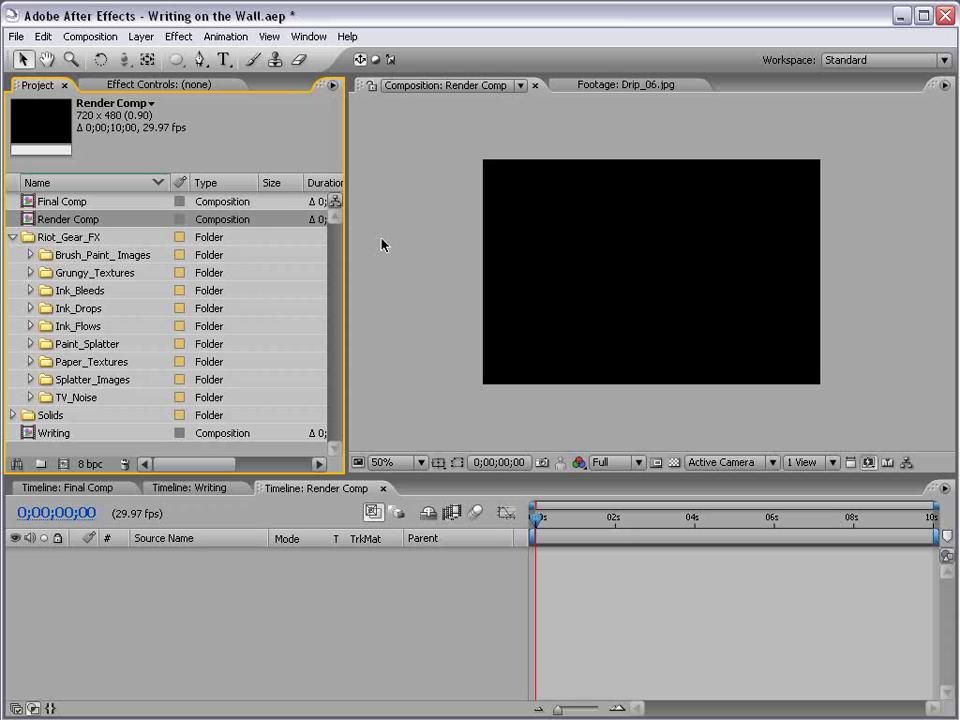
click(31, 273)
click(48, 308)
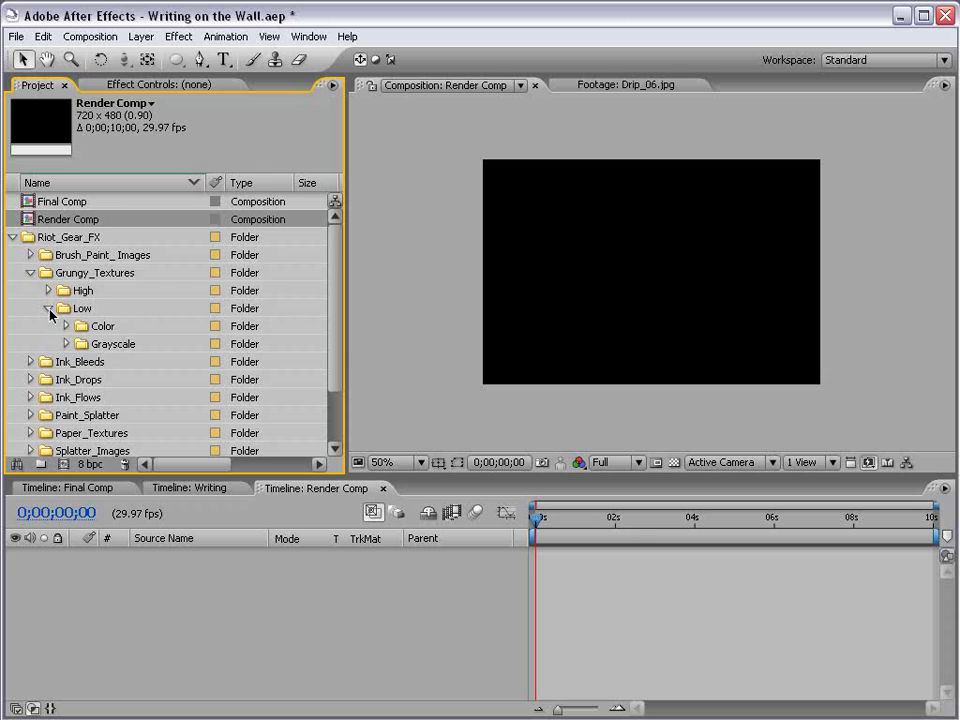
click(66, 343)
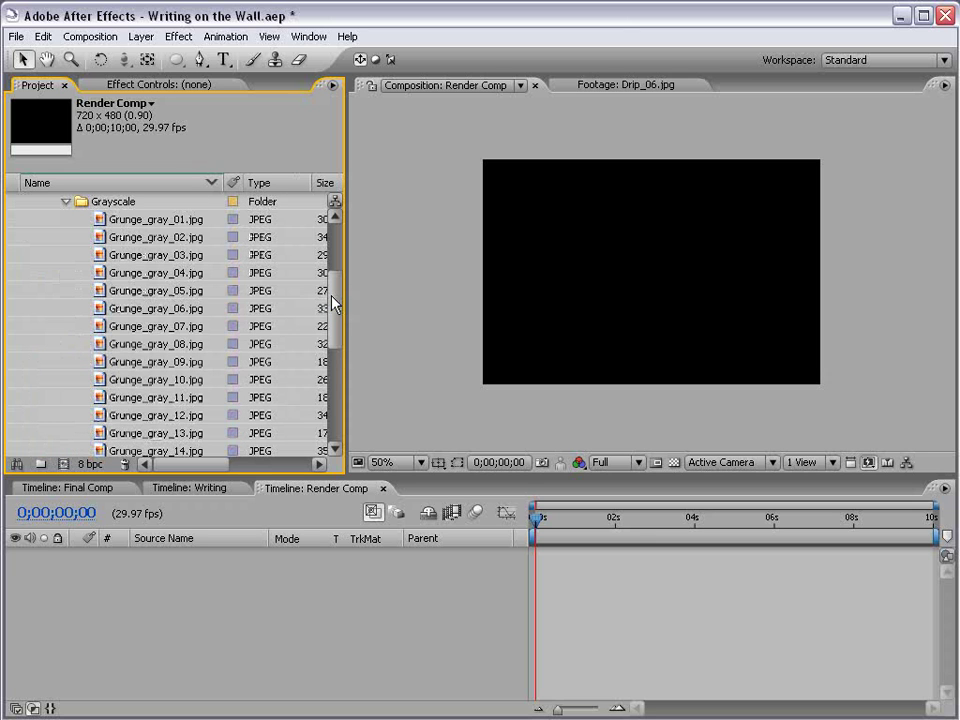
click(183, 276)
drag(183, 280, 673, 279)
scroll(650, 280, up, 1)
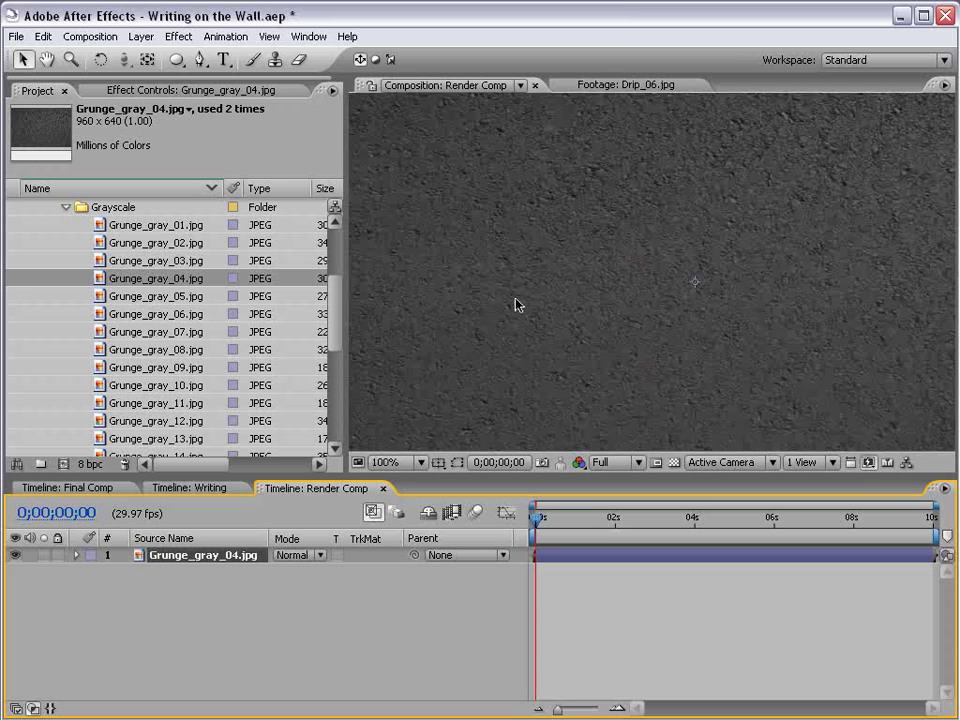
- Place Grunge_gray_09.jpg near the centre of Render Comp, above the first texture layer
click(145, 369)
drag(145, 370, 675, 268)
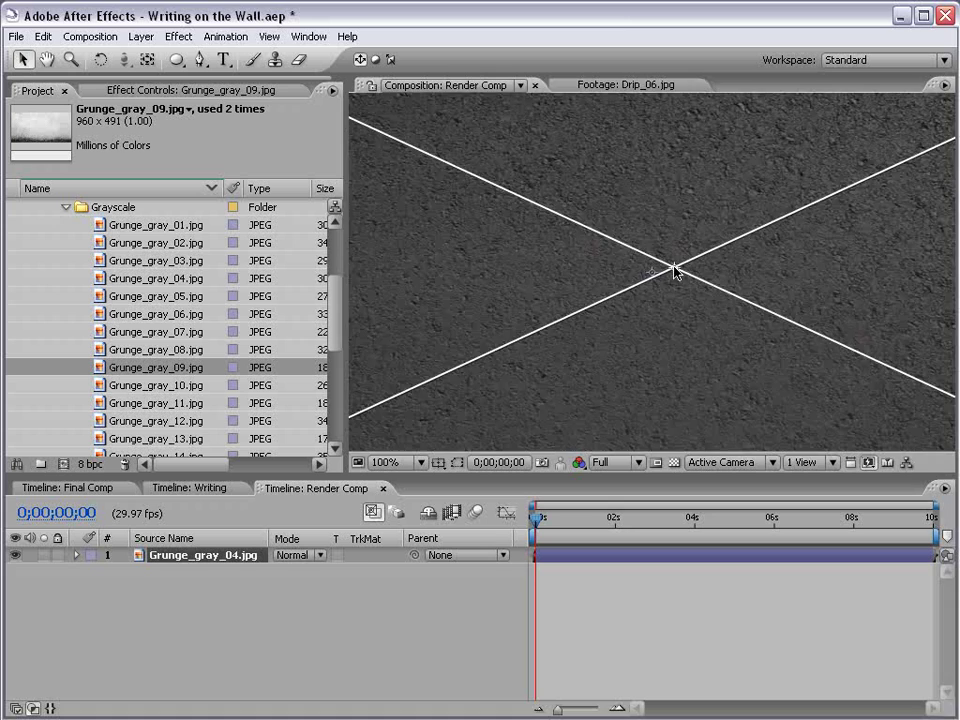
key(comma)
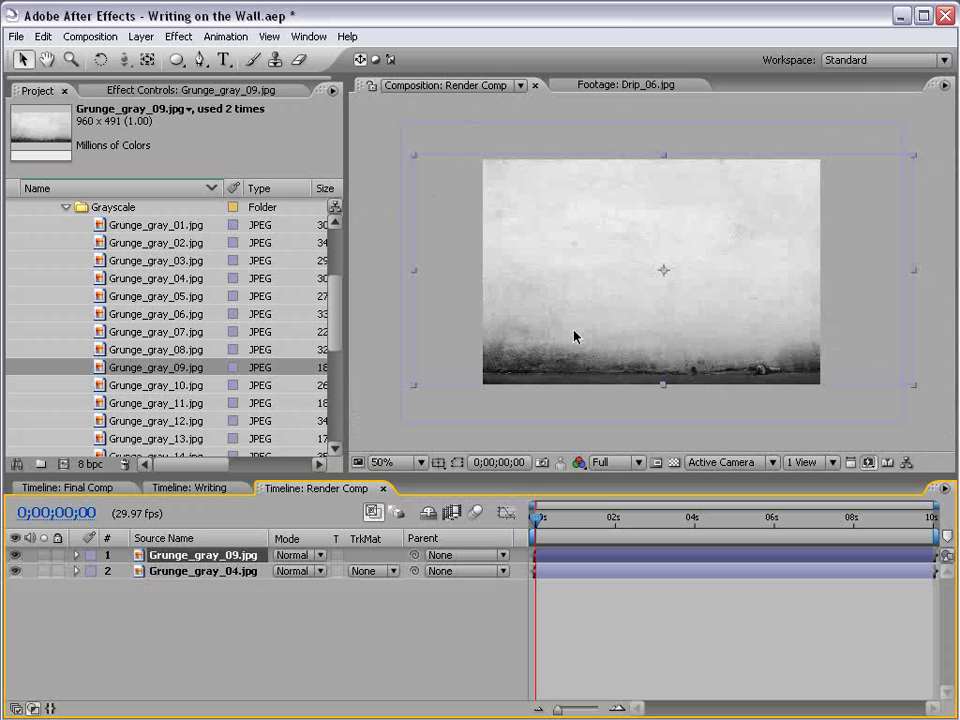
key(ctrl+shift+a)
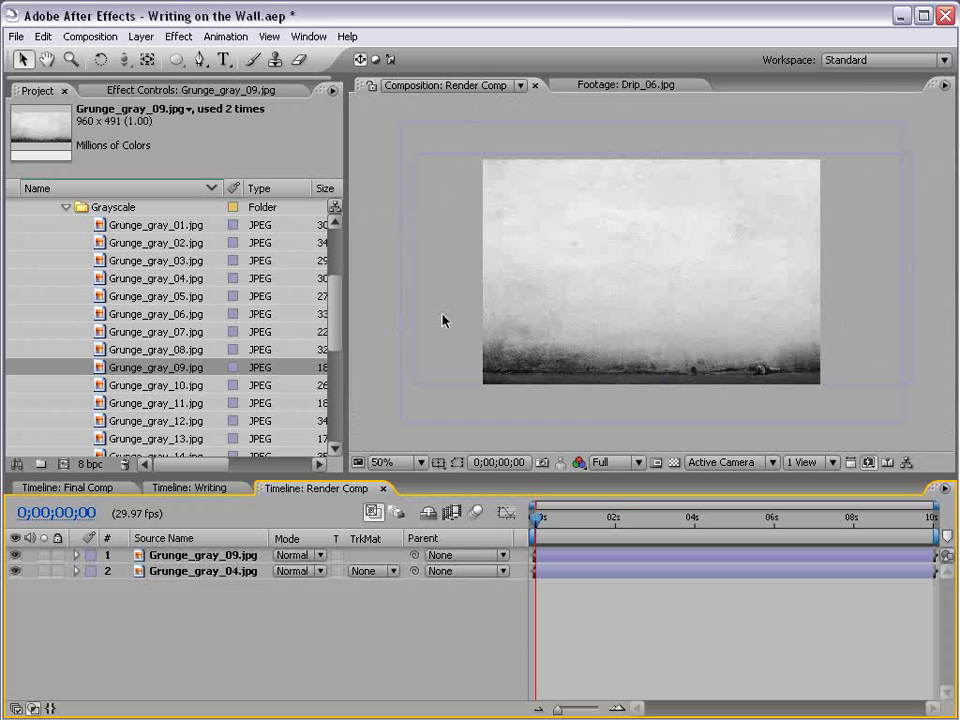
- Make both grunge texture layers 3D layers
key(F4)
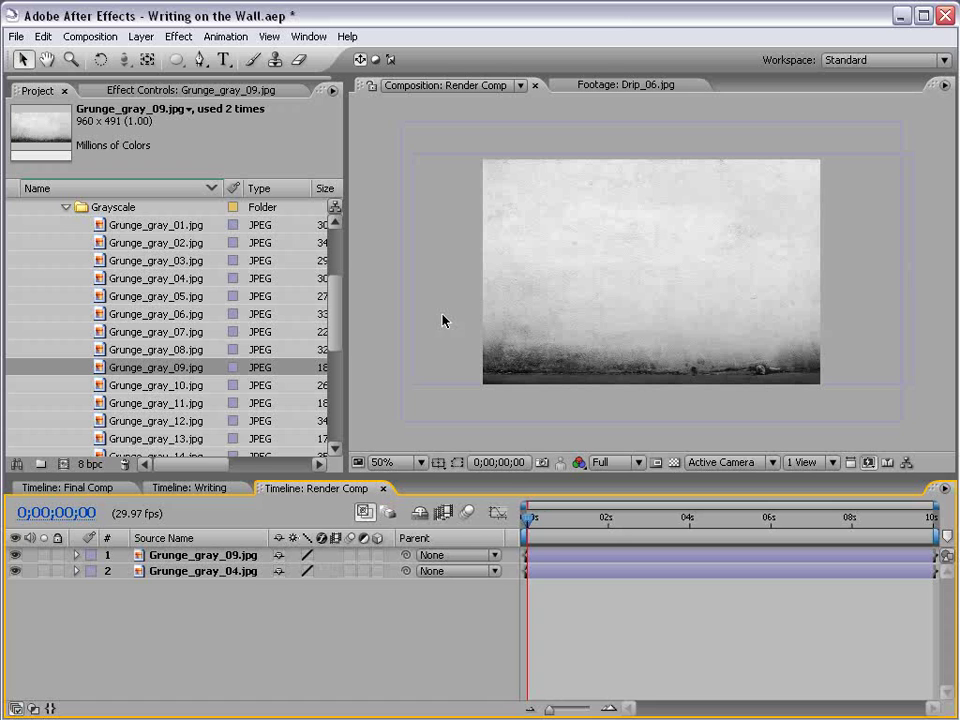
click(377, 555)
click(377, 571)
click(210, 556)
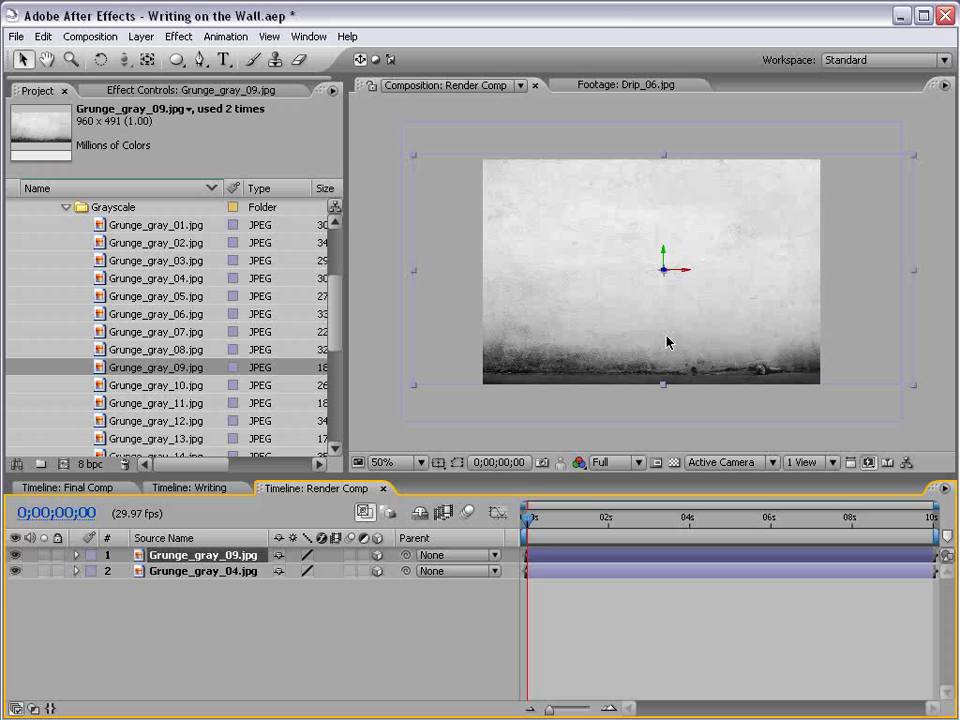
- With the Grunge_gray_09.jpg layer hidden, rotate Grunge_gray_04.jpg about its X axis to lie flat and lower it as the floor
click(238, 570)
key(w)
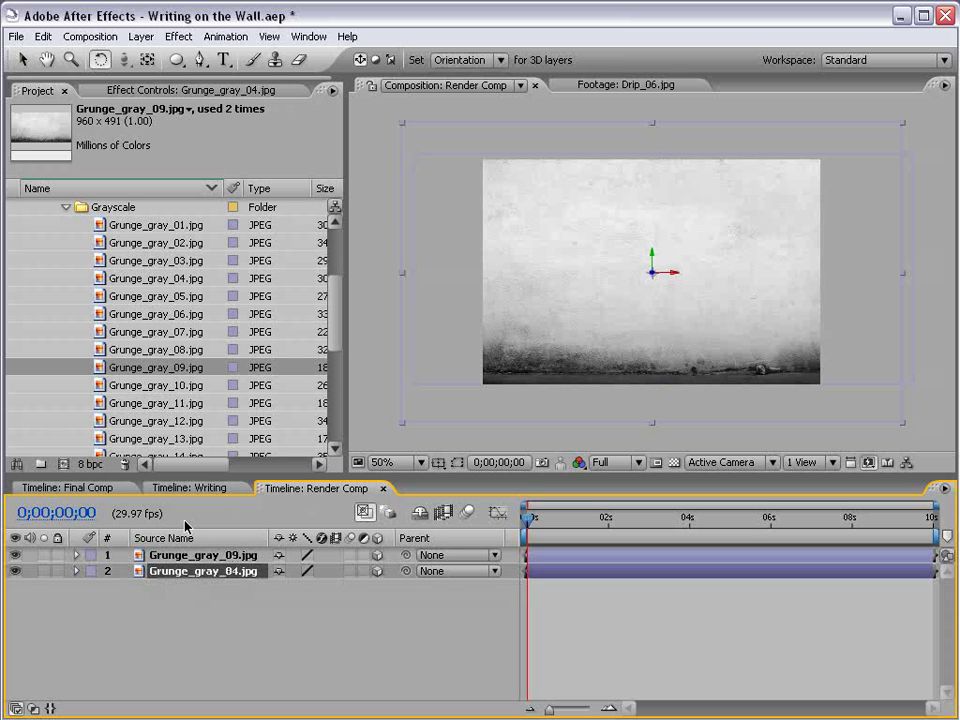
click(14, 555)
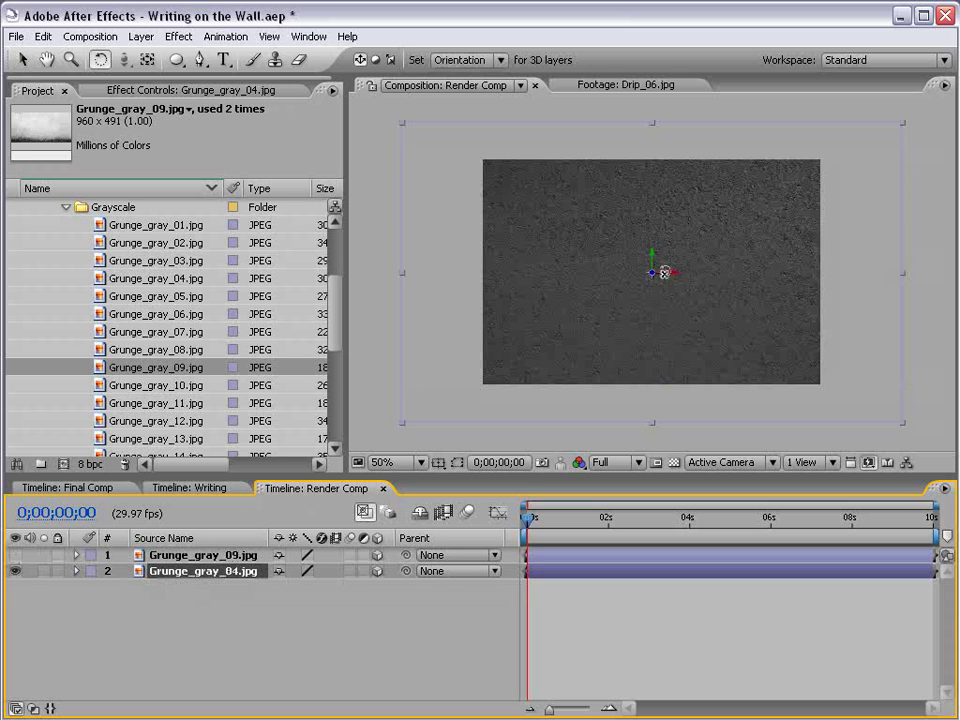
drag(664, 270, 666, 231)
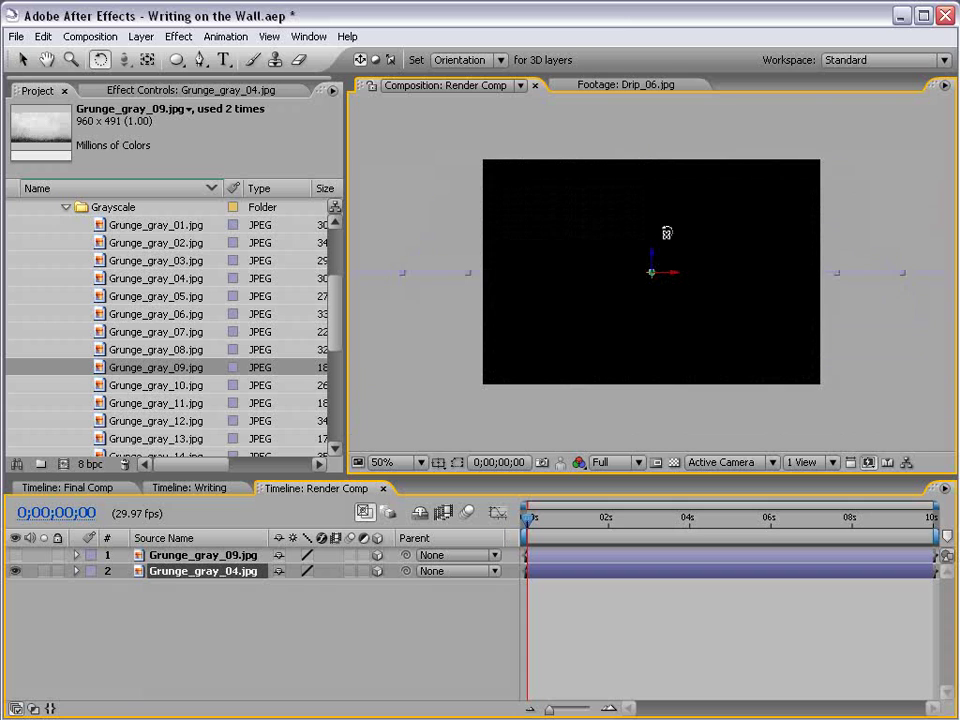
click(23, 59)
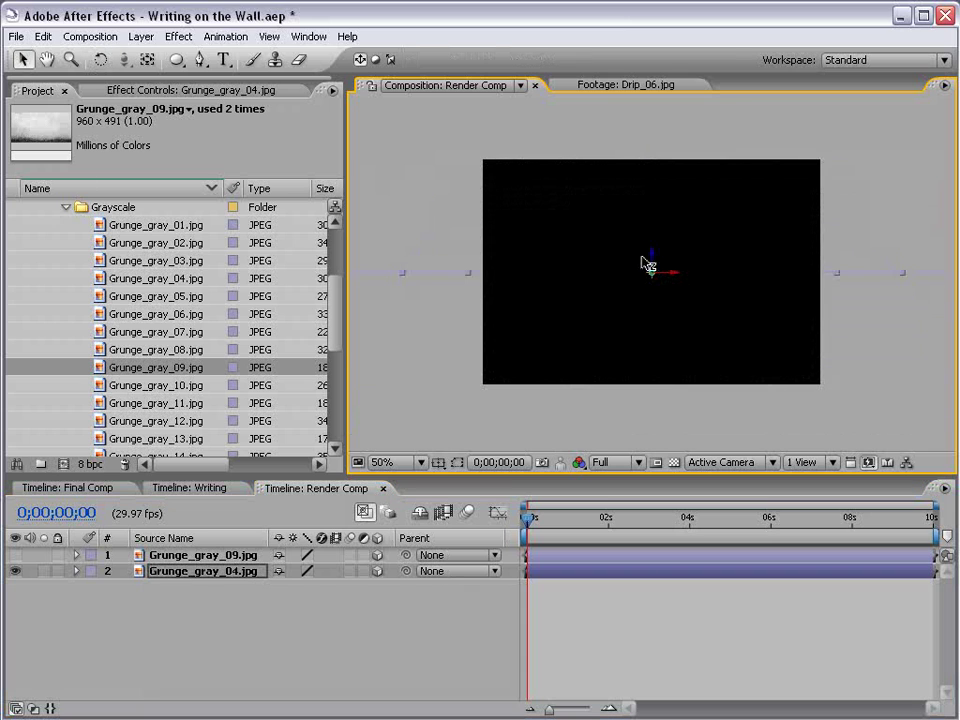
drag(653, 268, 651, 341)
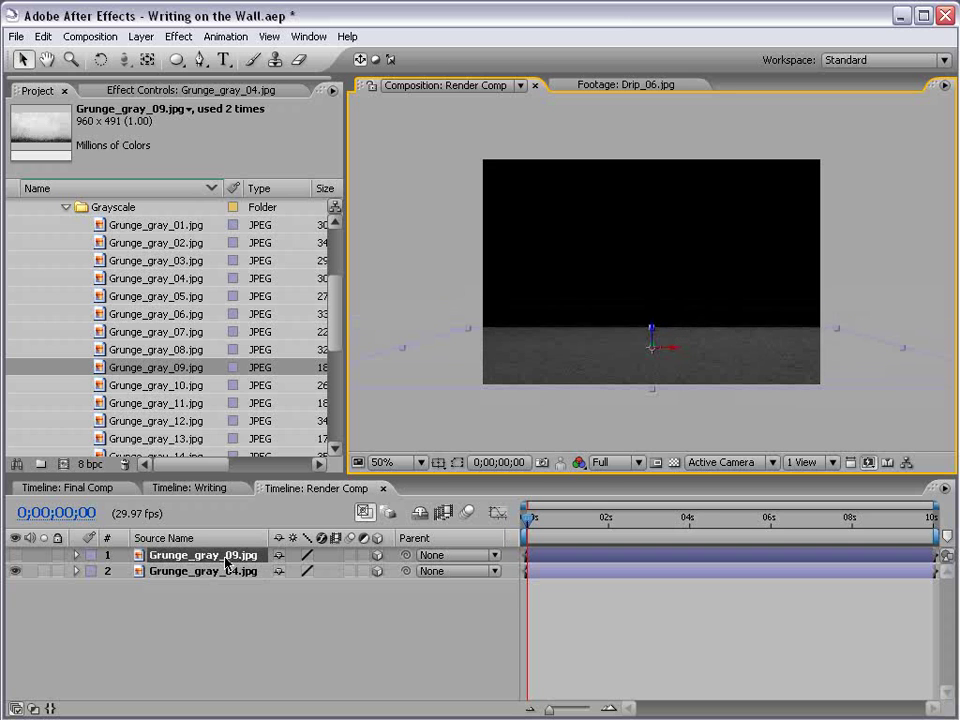
- Show the Grunge_gray_09.jpg wall layer again and move it up and farther back in depth, with its base meeting the floor
click(160, 555)
click(15, 555)
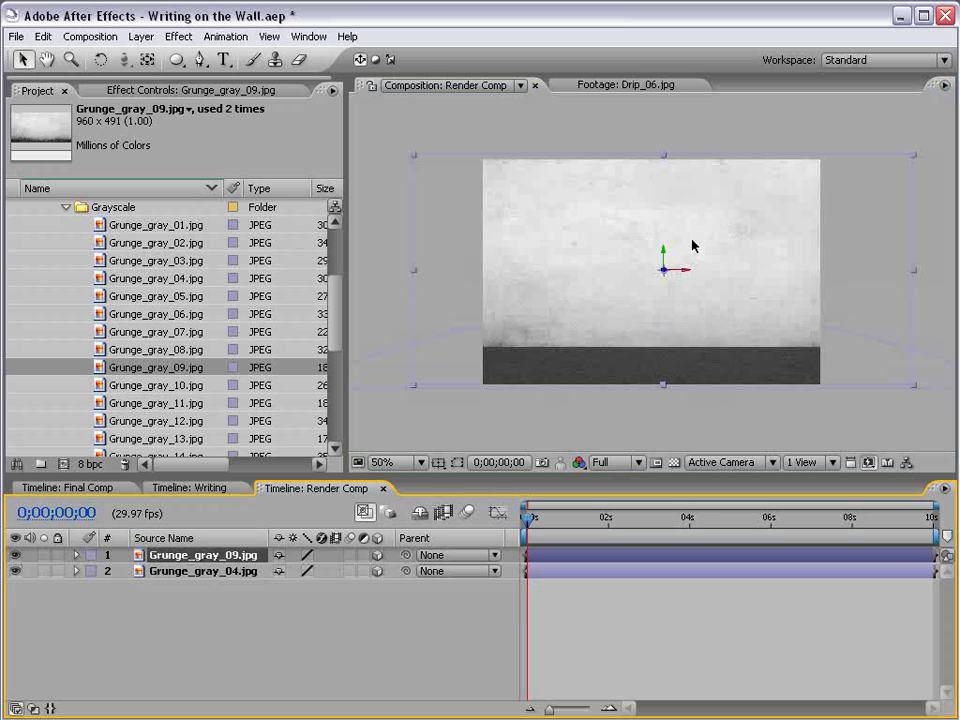
mouse_move(664, 262)
mouse_down()
mouse_move(664, 226)
mouse_move(664, 238)
mouse_up()
key(period)
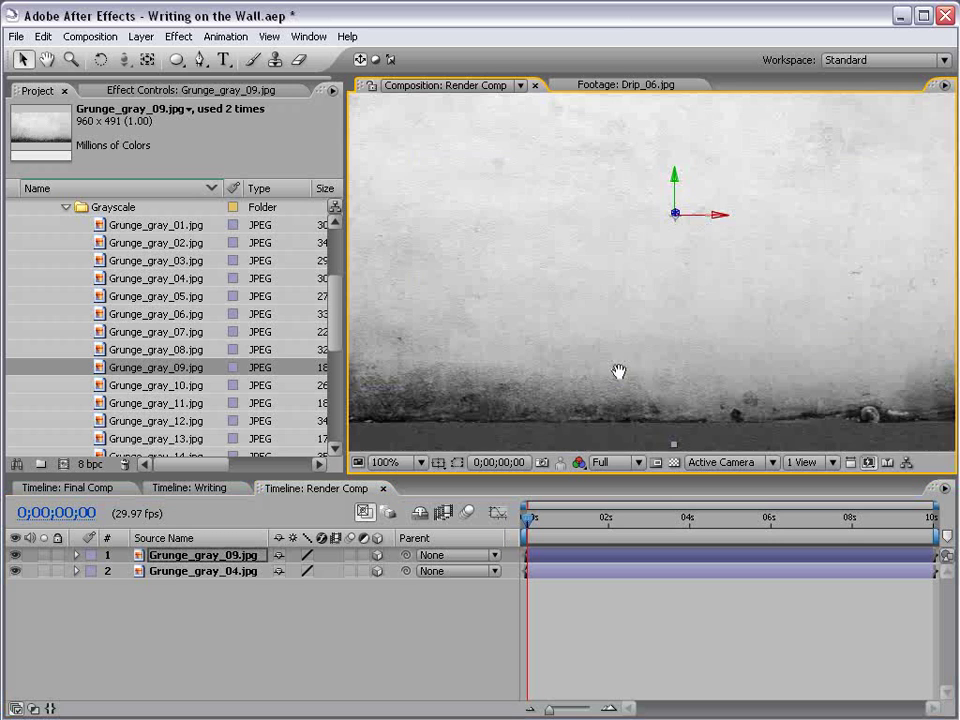
drag(605, 371, 654, 266)
drag(708, 122, 708, 162)
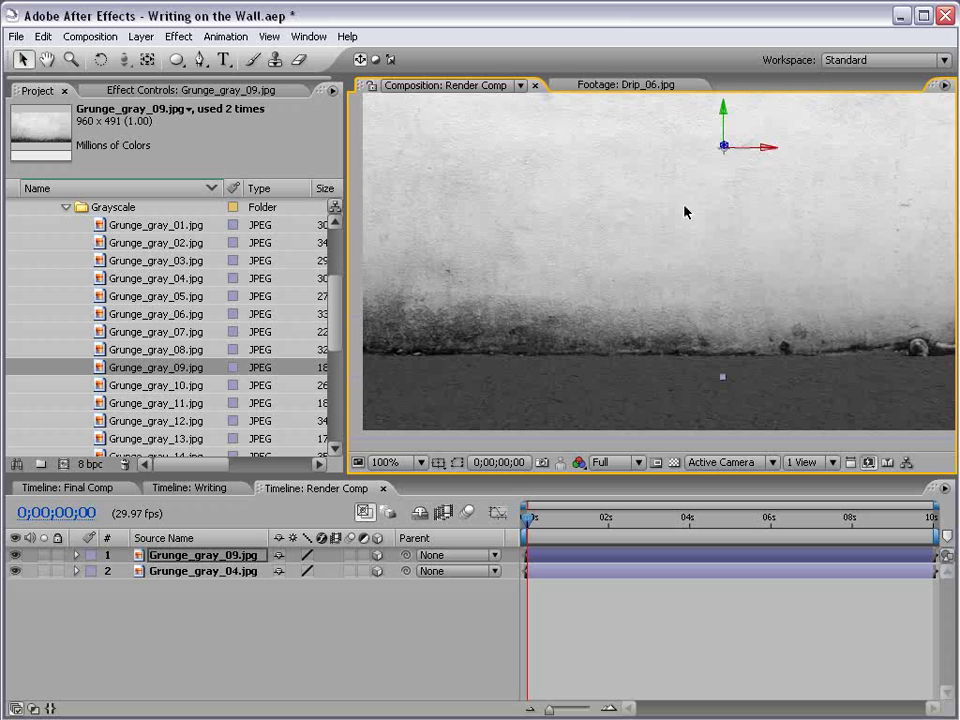
key(comma)
drag(650, 272, 618, 393)
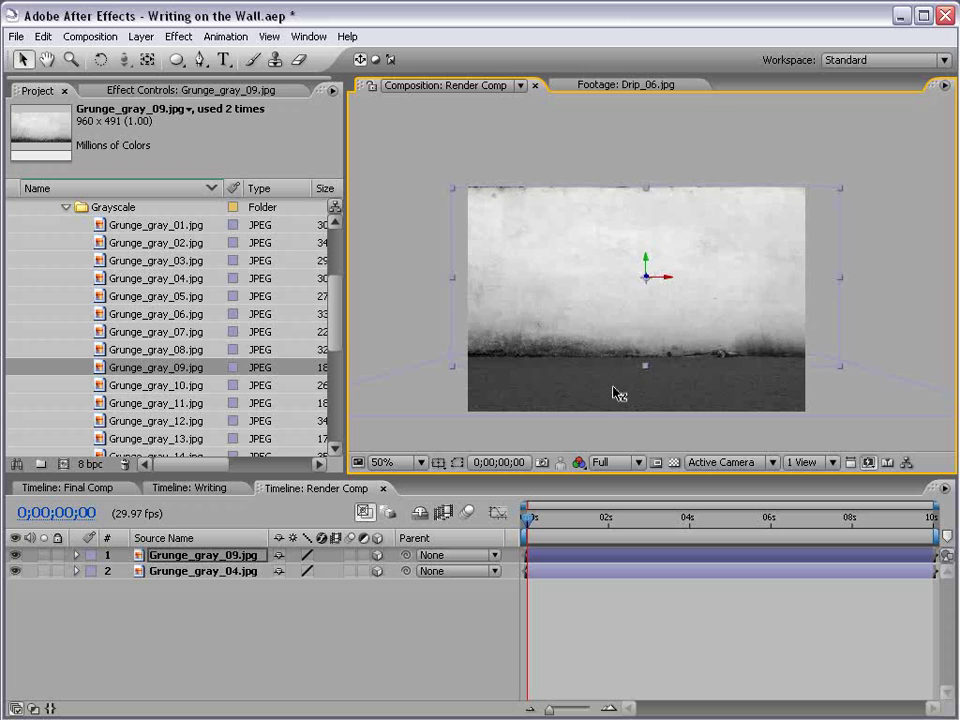
- Add a camera to Render Comp using the 35mm preset
click(756, 679)
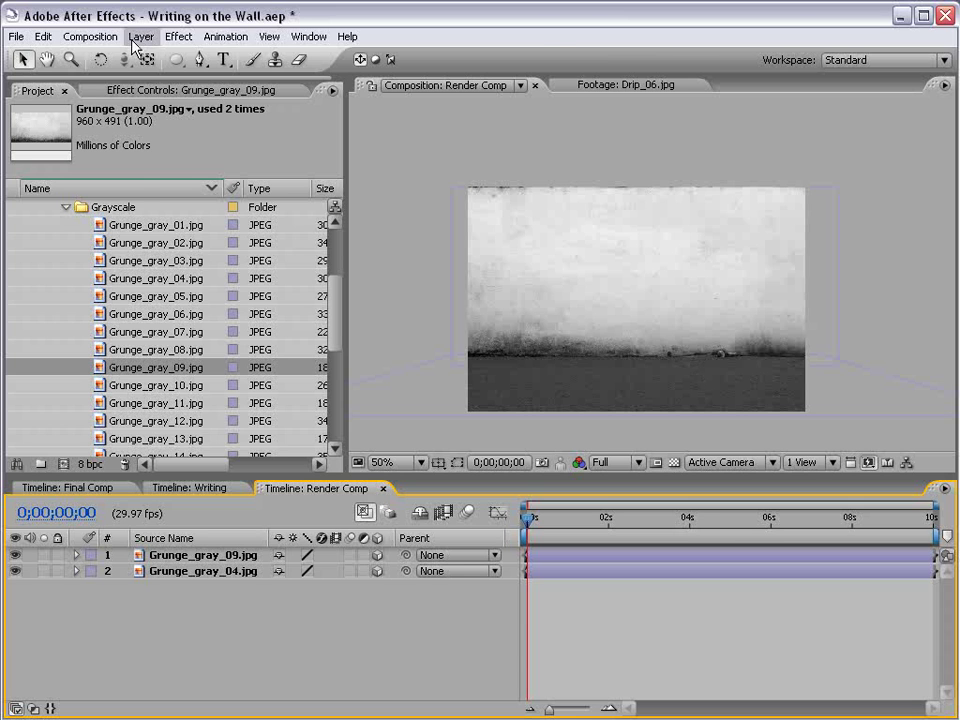
click(141, 37)
mouse_move(255, 57)
click(388, 105)
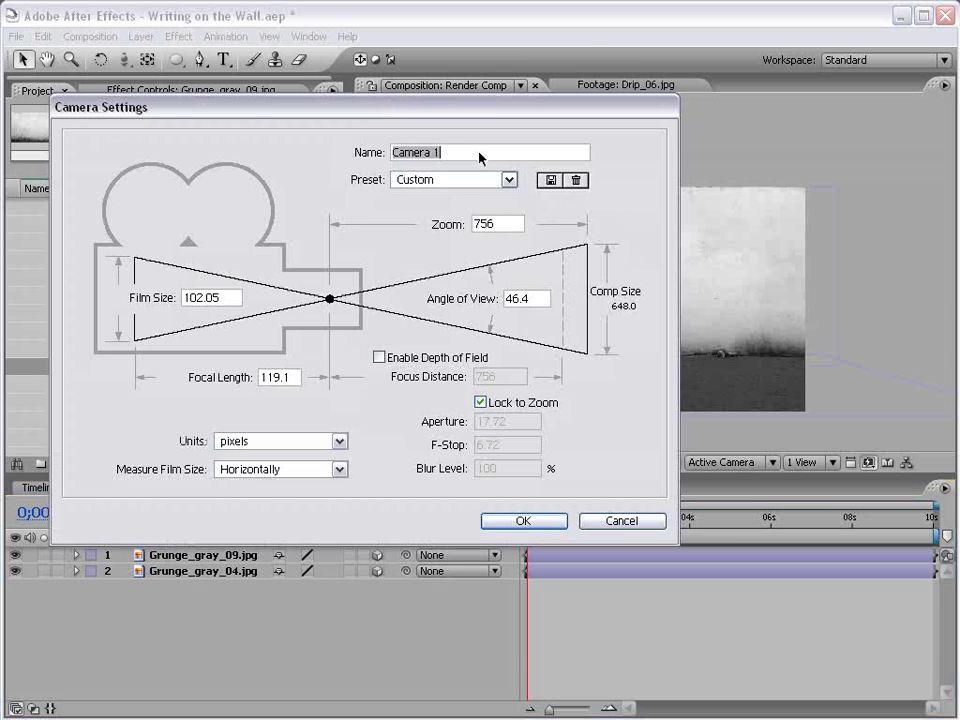
click(452, 180)
click(436, 268)
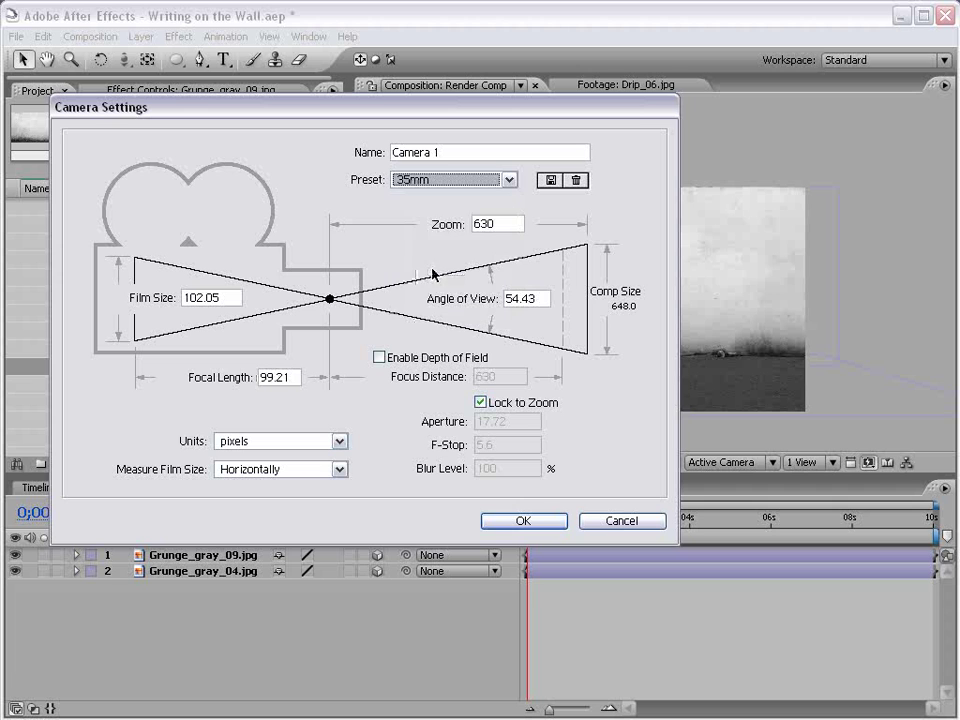
click(522, 520)
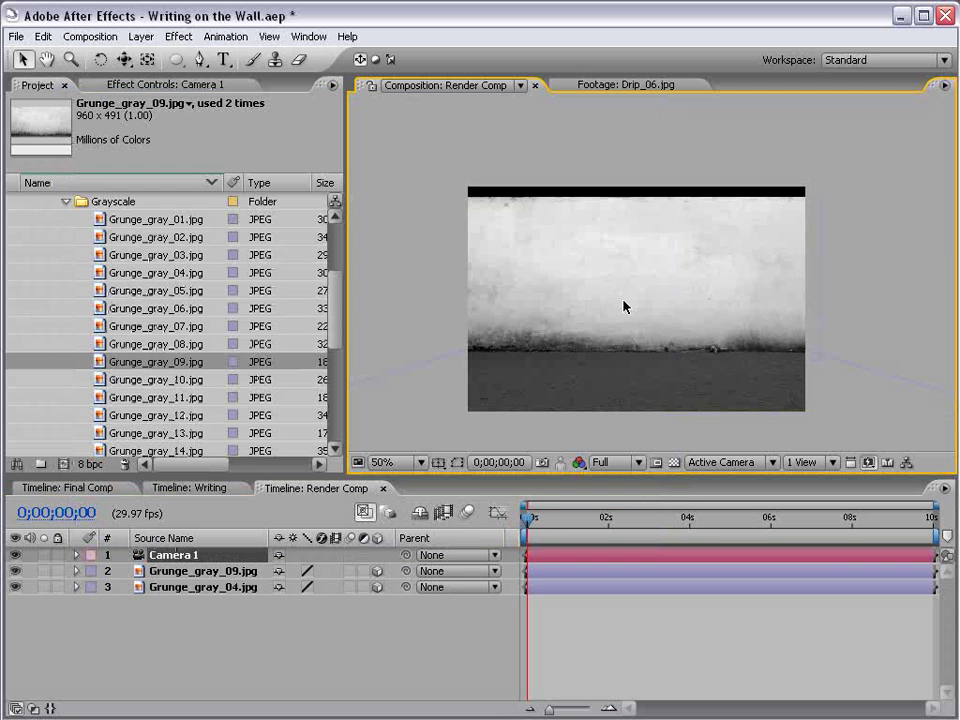
- Reposition and orbit Camera 1 to see the wall at a slight angle, with the wall and floor filling the frame
click(124, 60)
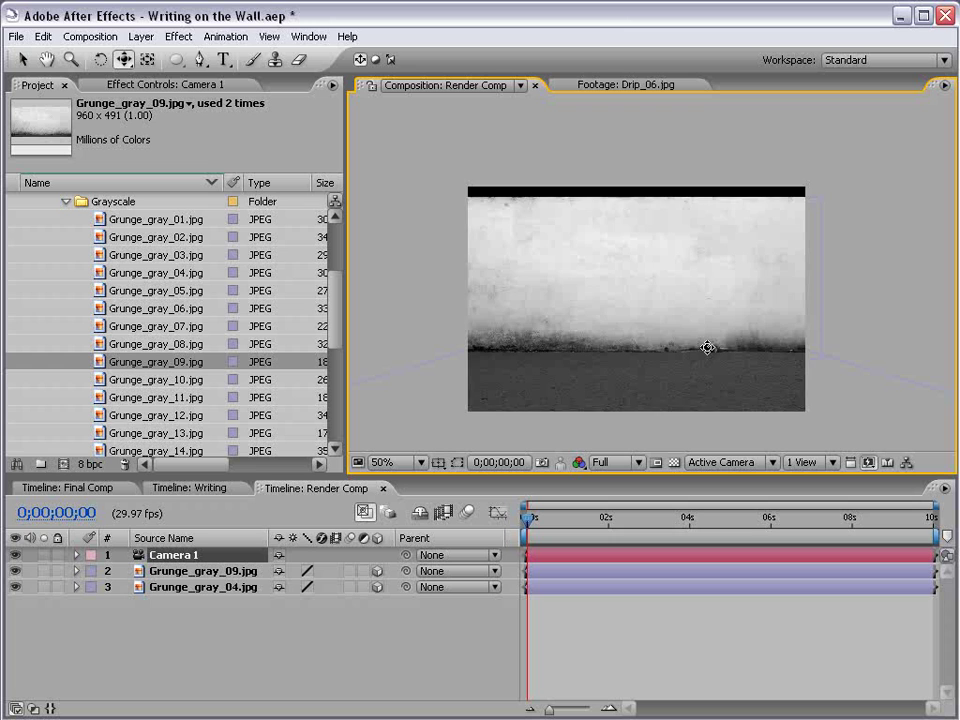
drag(707, 347, 682, 307)
key(c)
key(c)
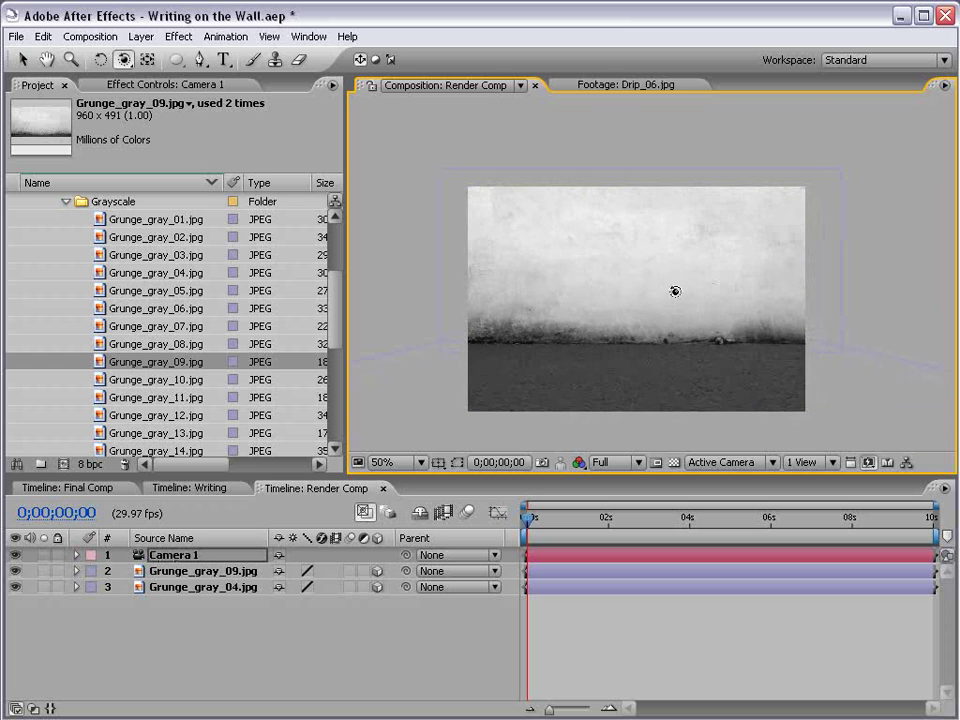
key(c)
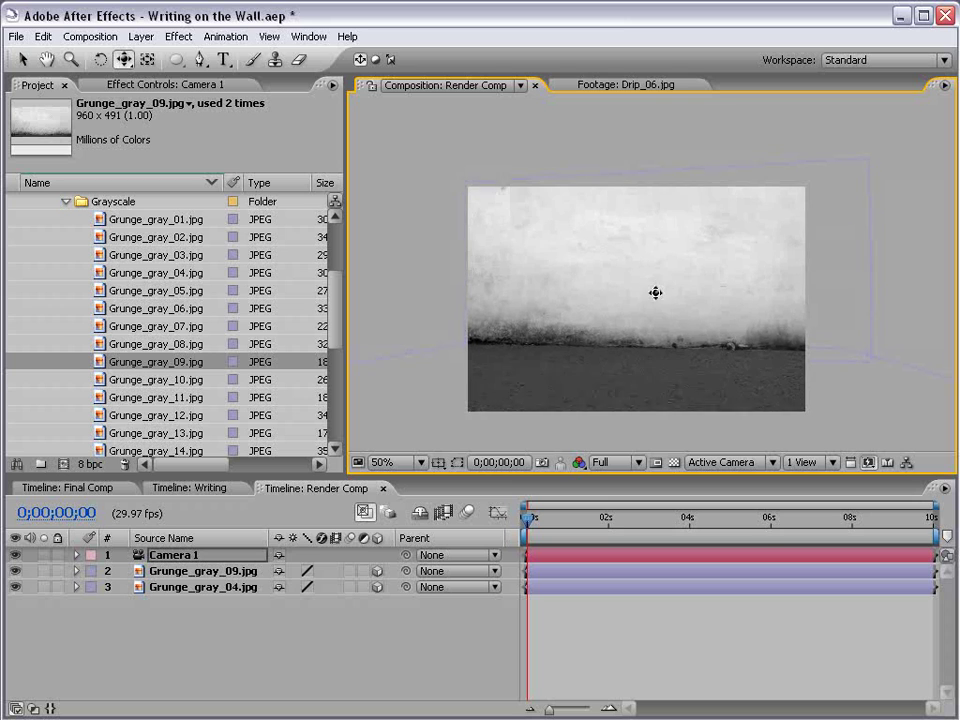
drag(653, 291, 614, 331)
key(c)
key(c)
key(c)
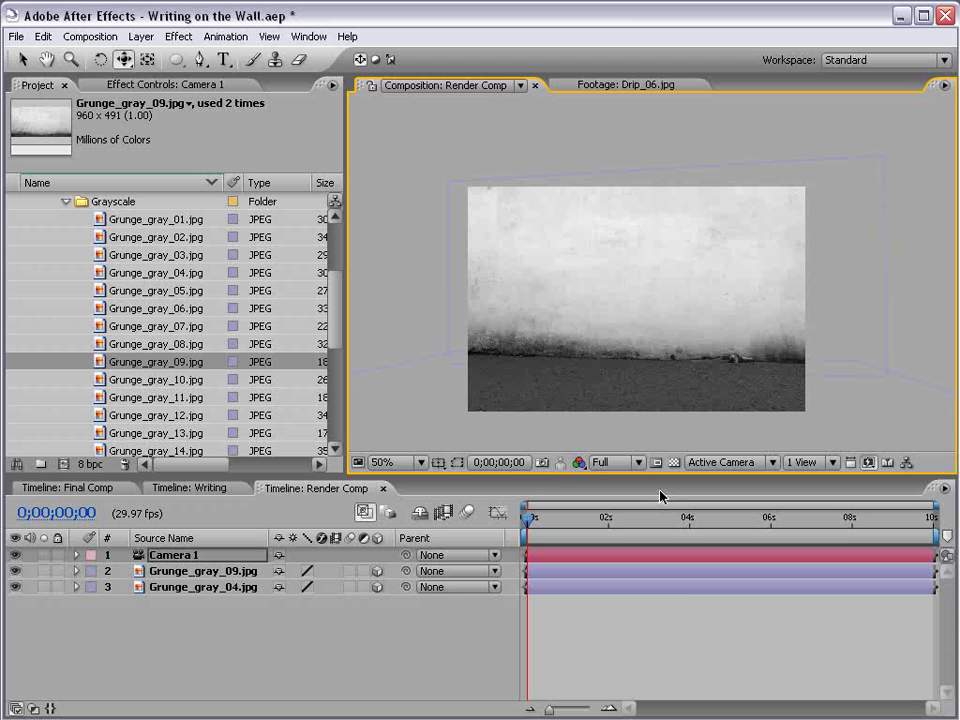
- Add a point light to Render Comp with a pale cream colour FFF7E6 and an intensity of 125%
click(140, 36)
mouse_move(145, 57)
click(382, 88)
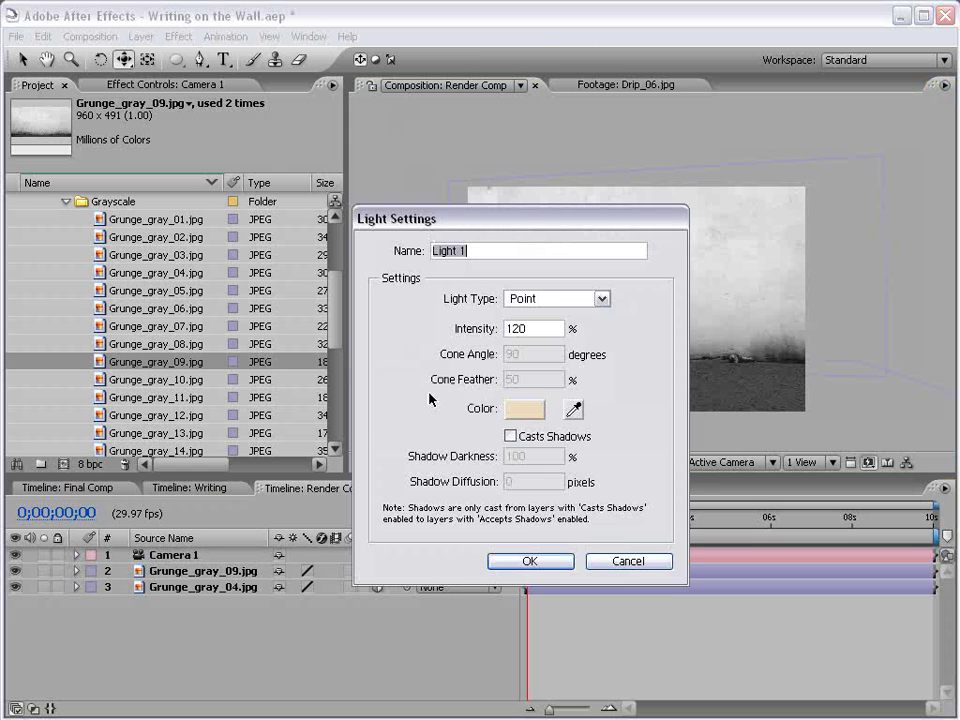
click(511, 412)
mouse_move(236, 294)
mouse_down()
mouse_move(221, 266)
mouse_move(229, 266)
mouse_up()
click(474, 483)
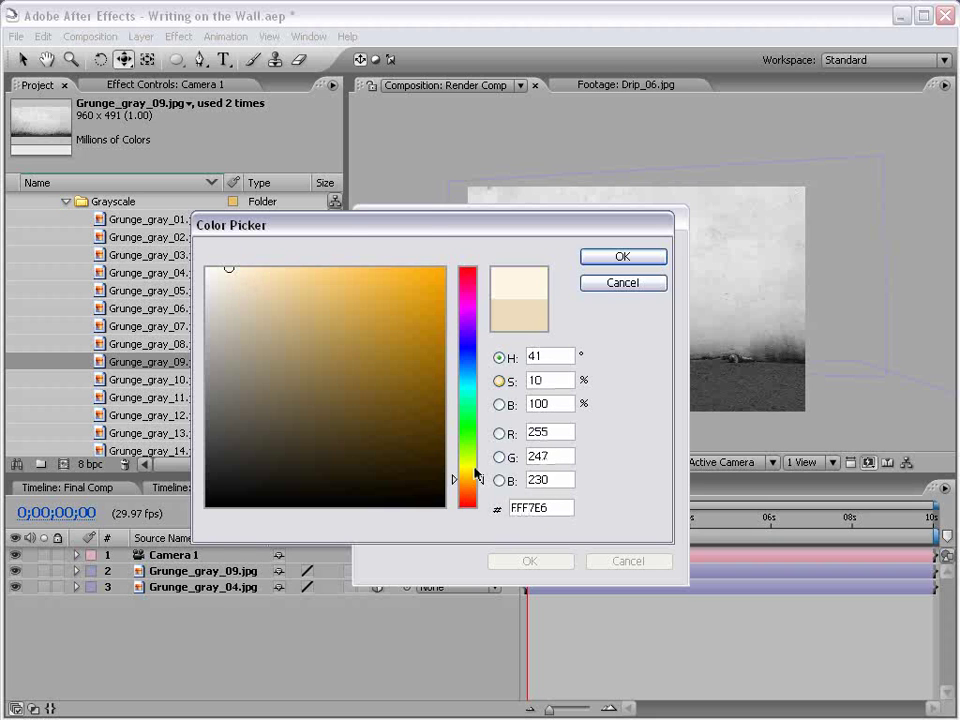
click(621, 257)
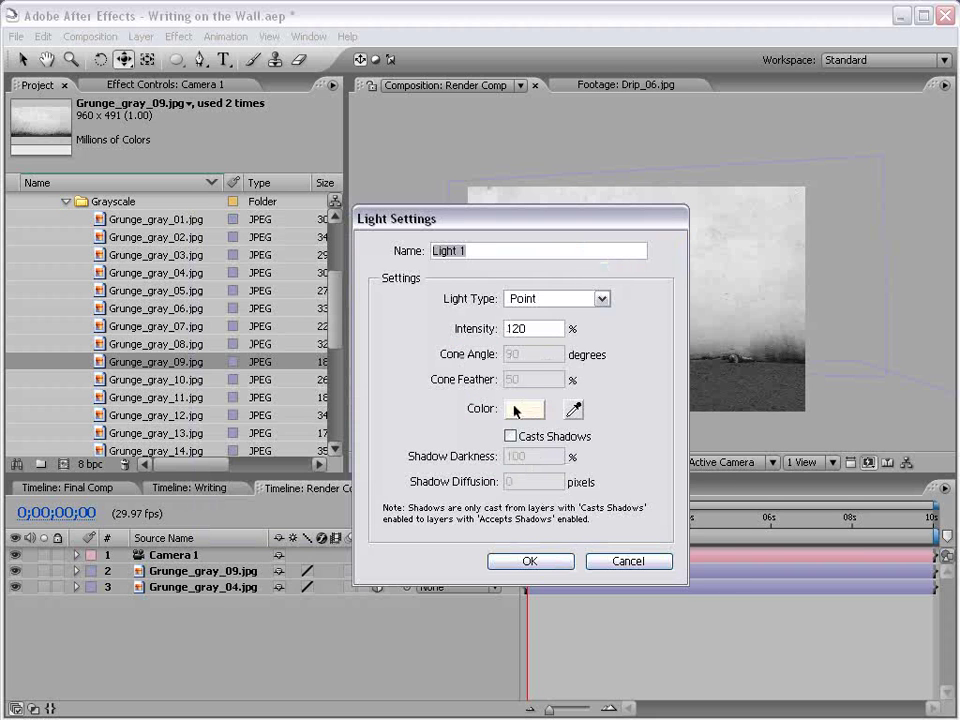
double_click(528, 328)
text(12)
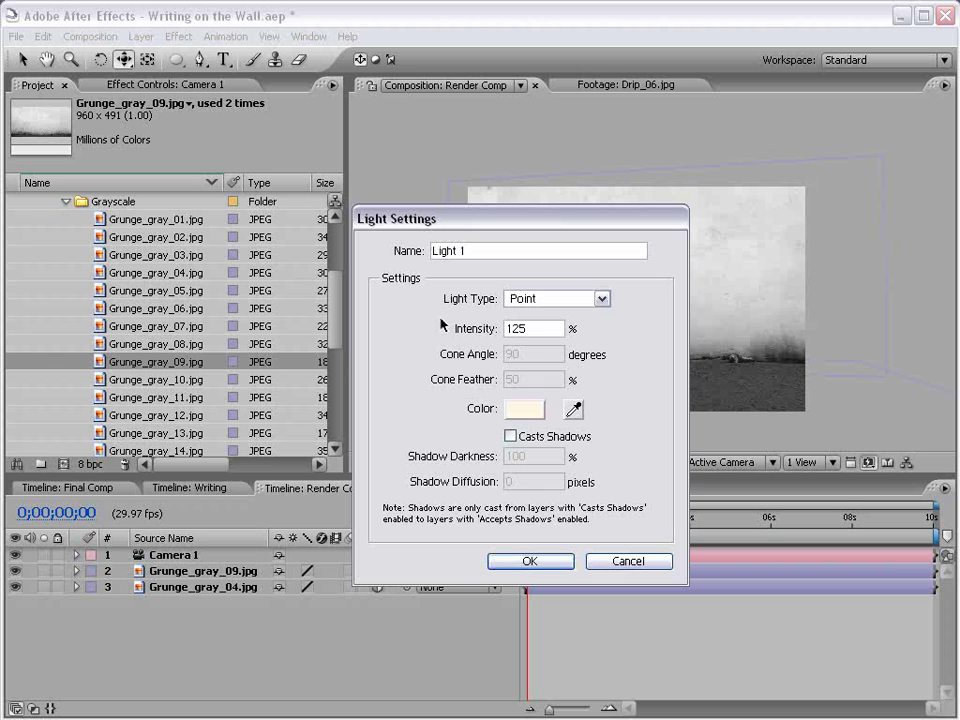
text(5)
click(530, 561)
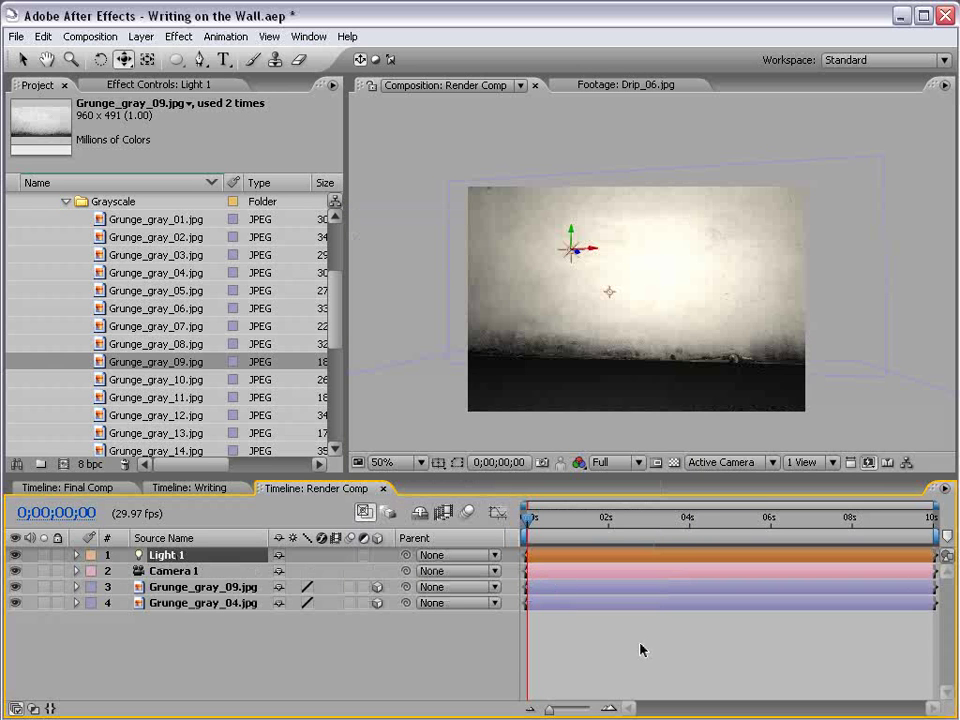
- Pull Light 1 away from the wall along its Z axis to spread its glow wider
key(v)
click(573, 252)
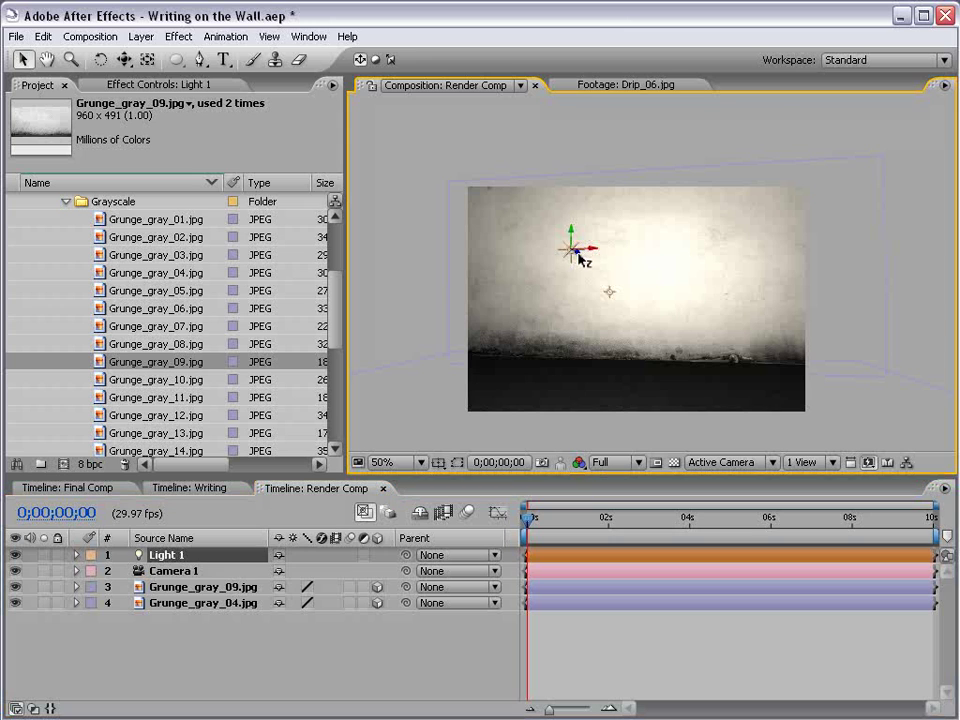
drag(579, 253, 516, 236)
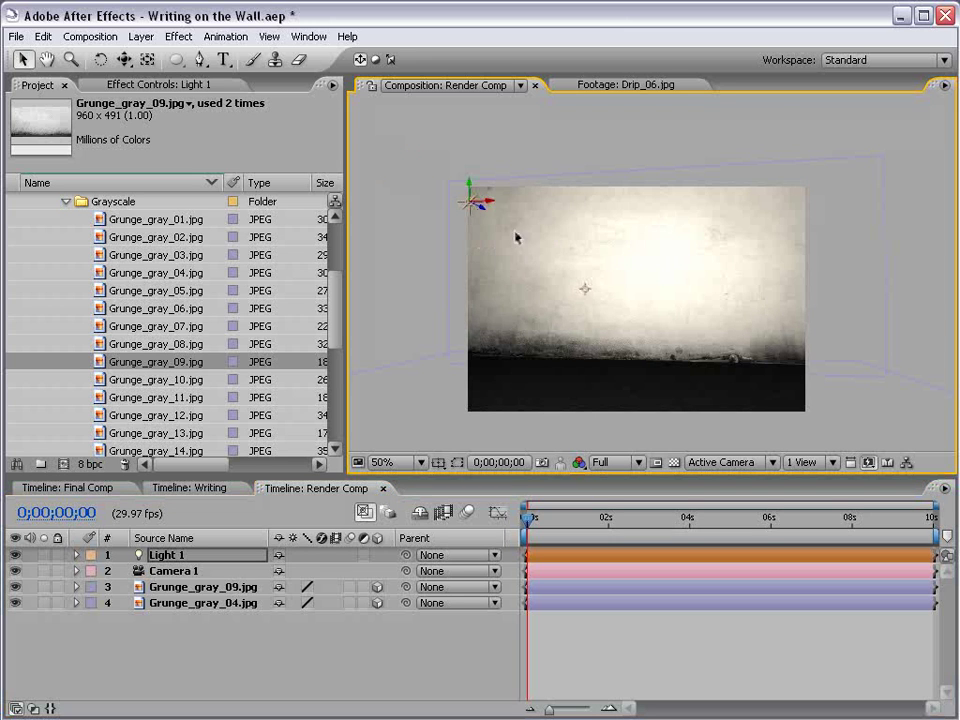
drag(470, 187, 471, 158)
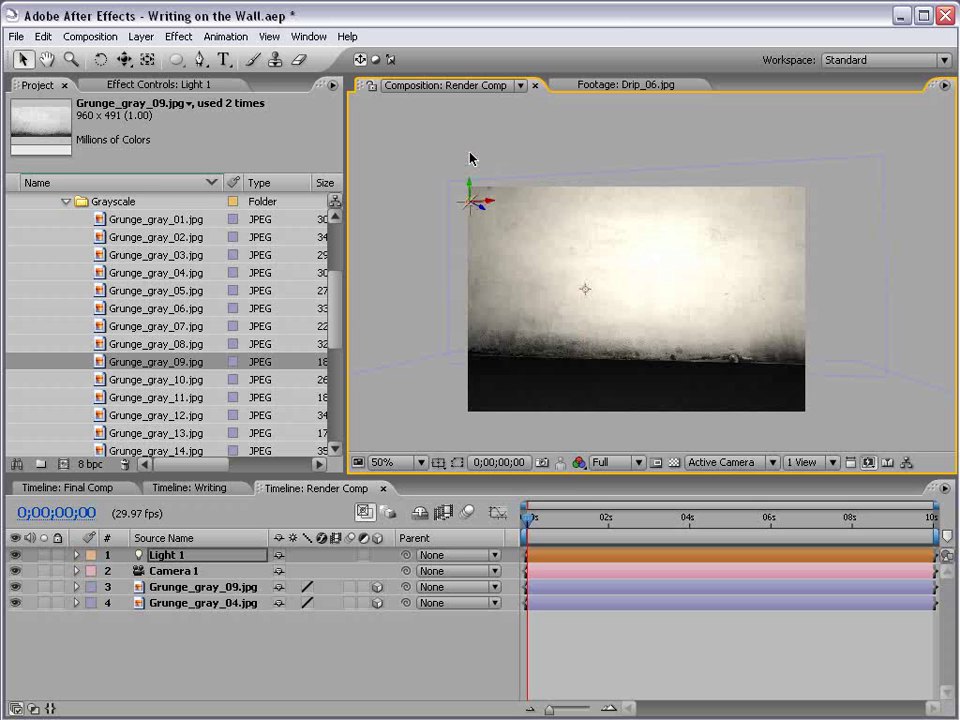
- Apply Curves to the Grunge_gray_04.jpg floor and shape a steep RGB curve that brightens it while holding back the shadows
click(214, 603)
key(.)
key(h)
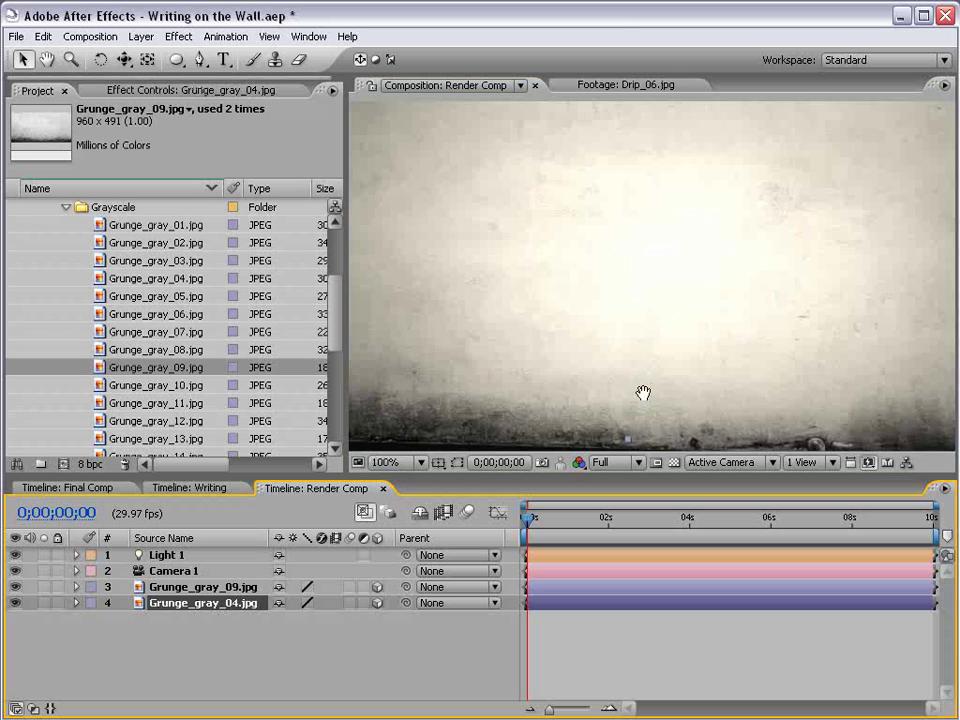
drag(643, 393, 651, 283)
click(190, 36)
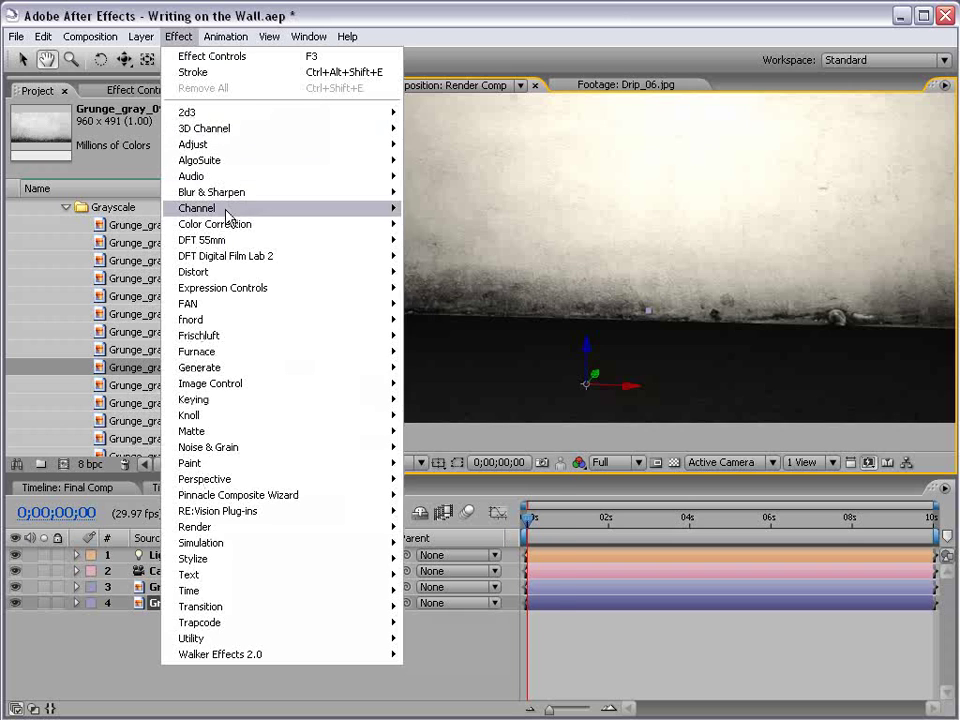
mouse_move(262, 221)
click(442, 432)
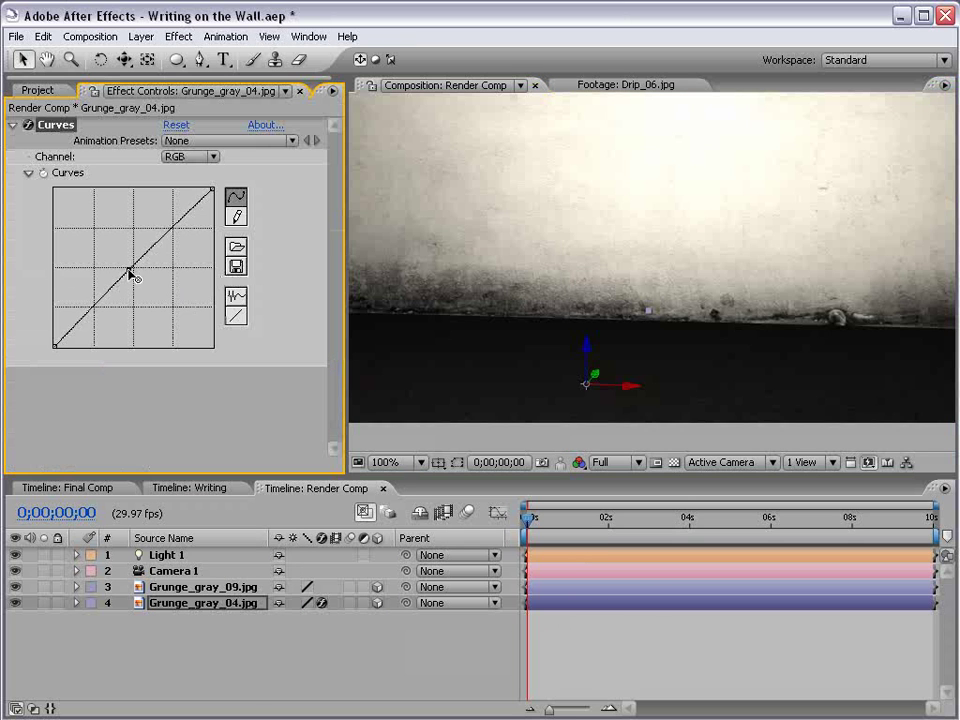
drag(129, 270, 107, 240)
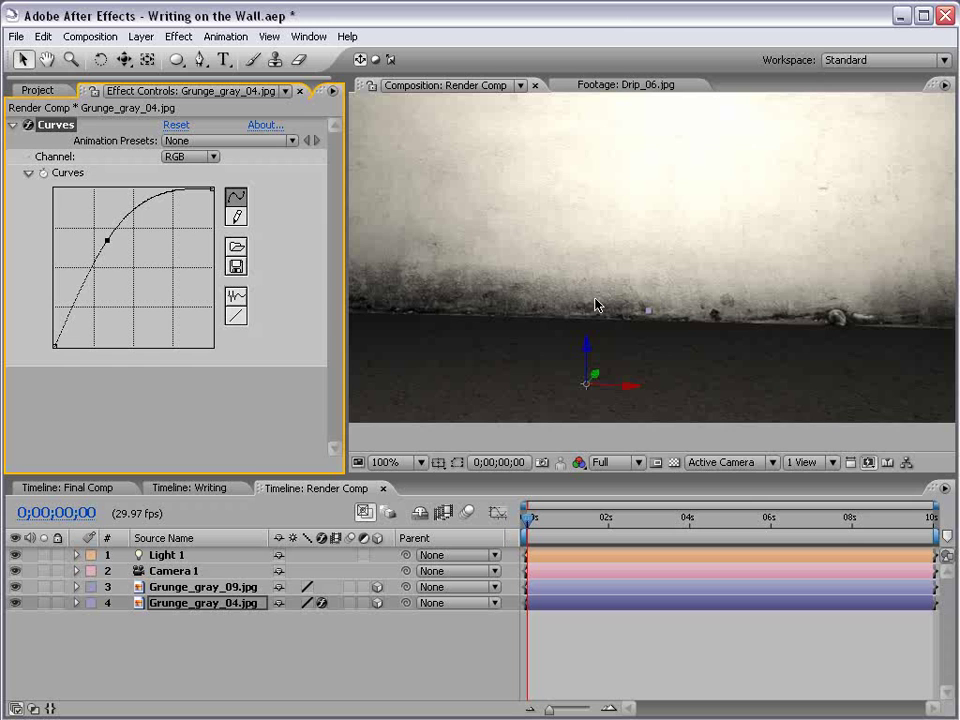
drag(76, 302, 77, 308)
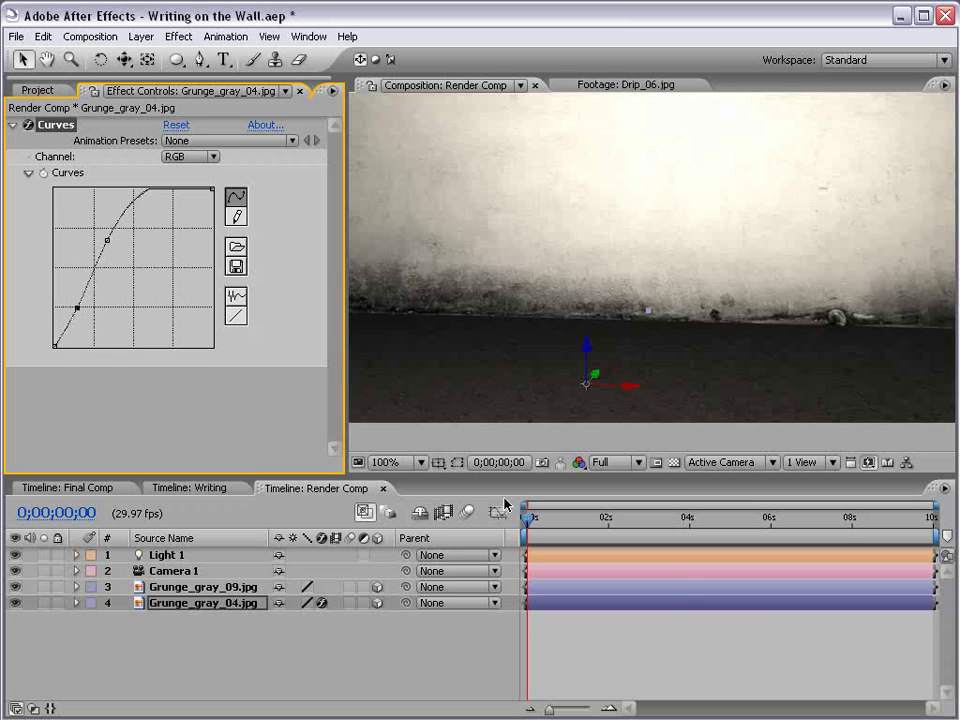
click(769, 645)
- Place the Writing composition as the top layer near the centre of Render Comp and make it a 3D layer at 0;00;01;15
scroll(652, 326, down, 1)
key(space)
drag(651, 238, 647, 287)
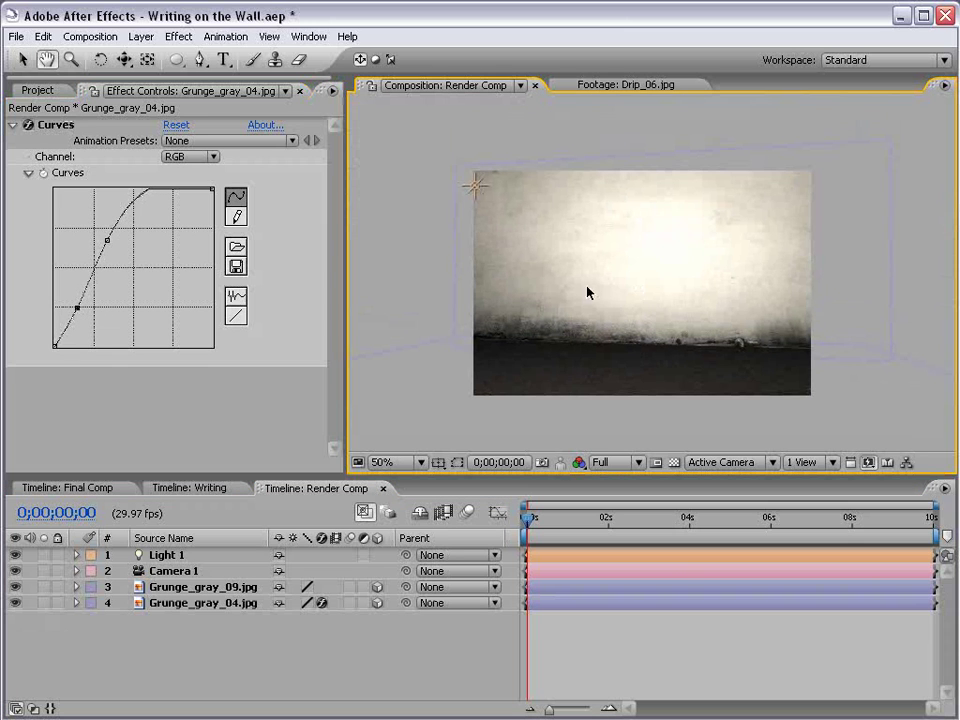
click(37, 90)
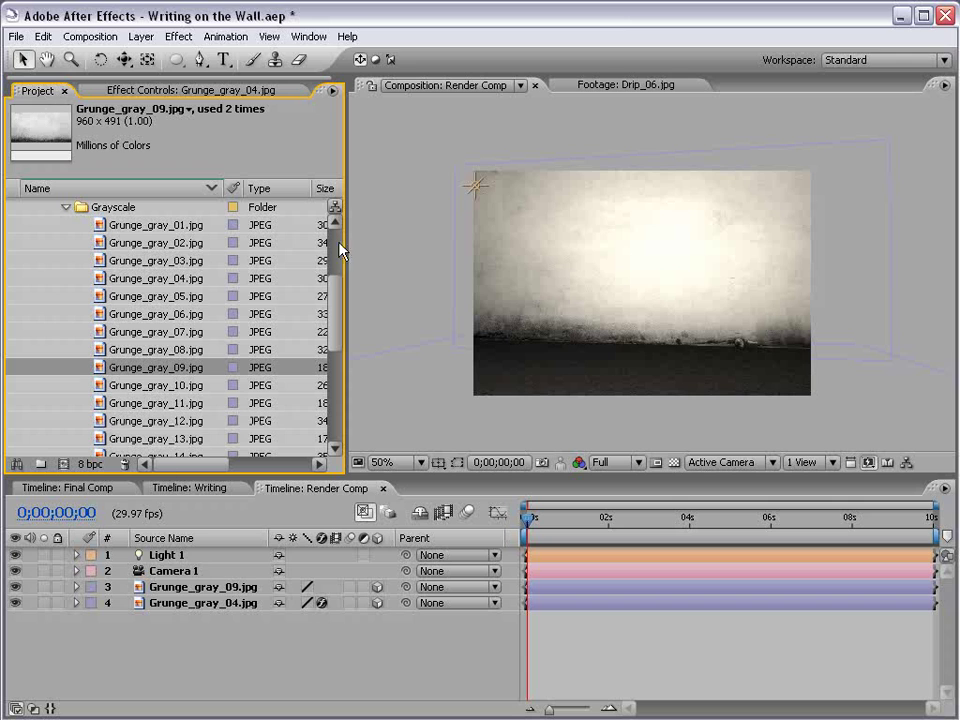
scroll(255, 215, up, 5)
click(13, 243)
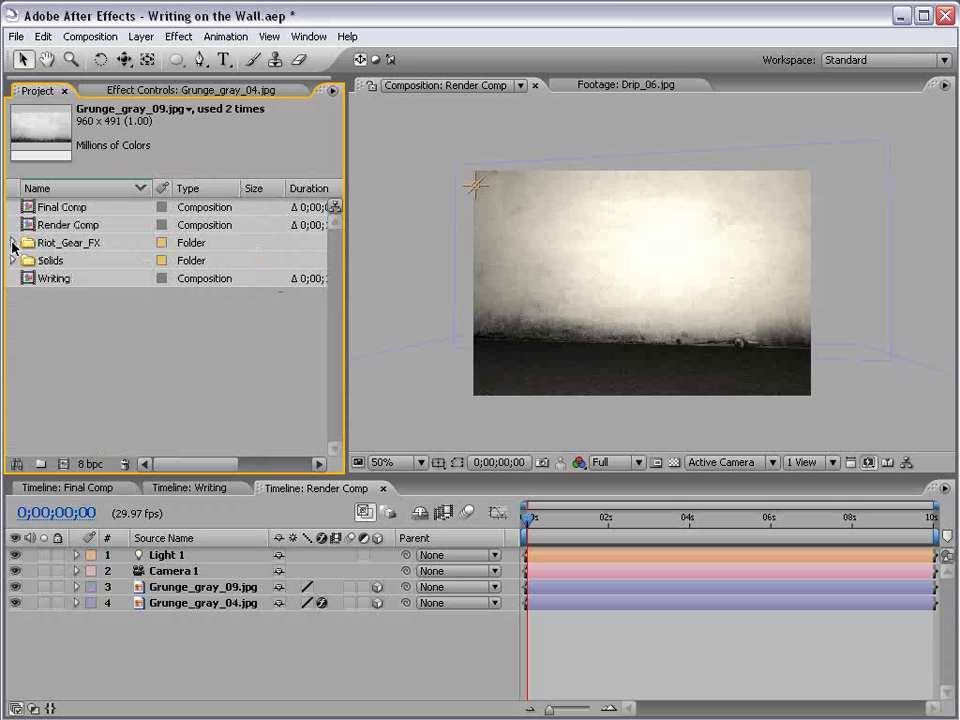
click(30, 281)
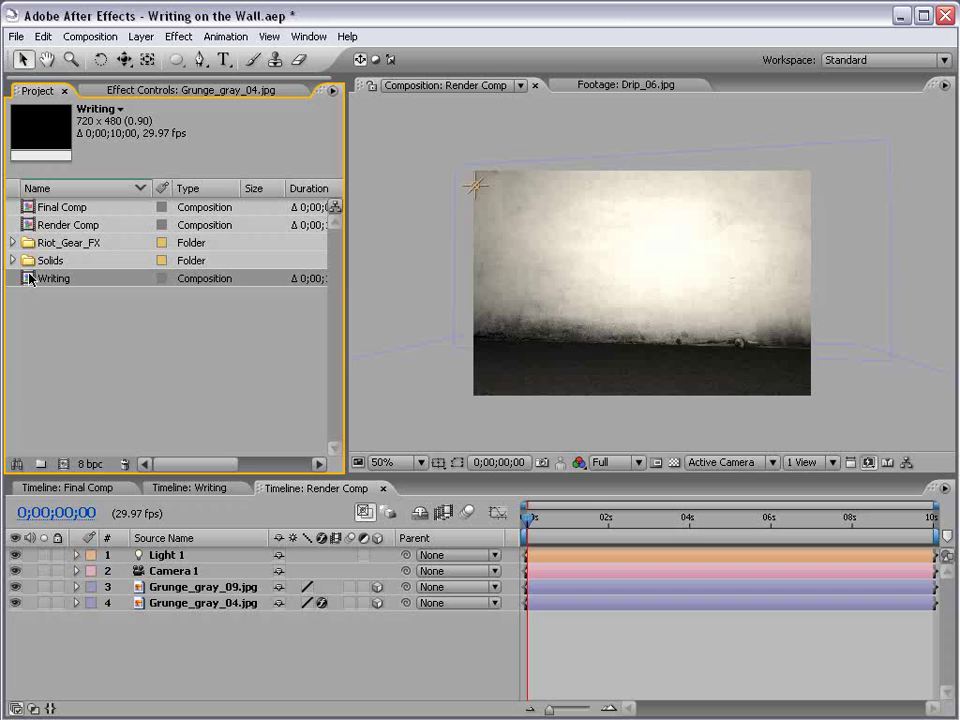
drag(30, 281, 640, 268)
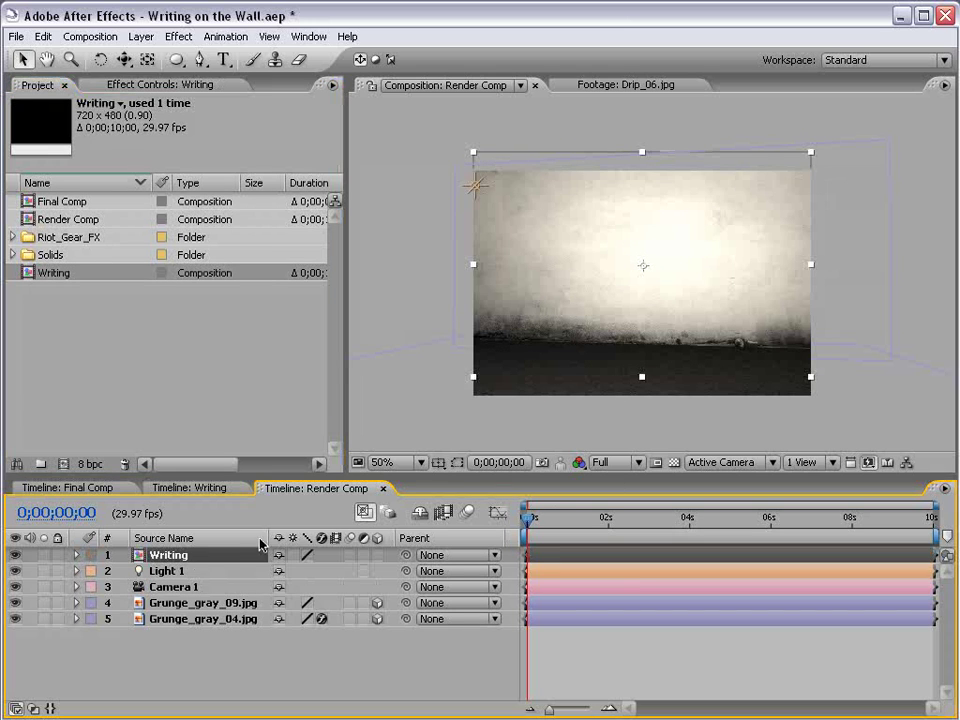
drag(547, 521, 590, 523)
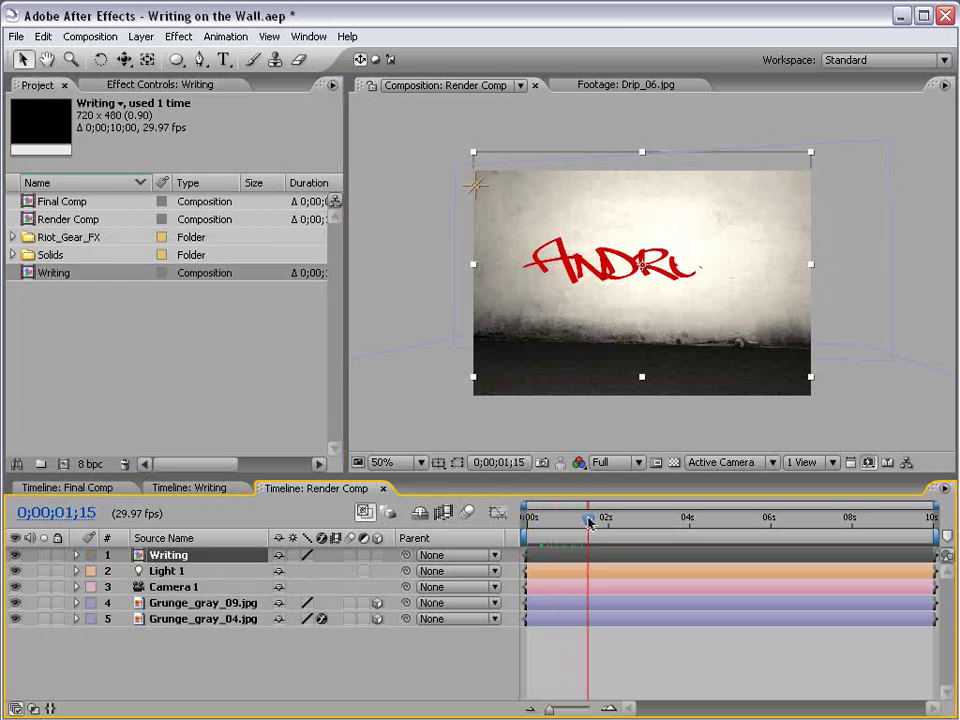
click(377, 555)
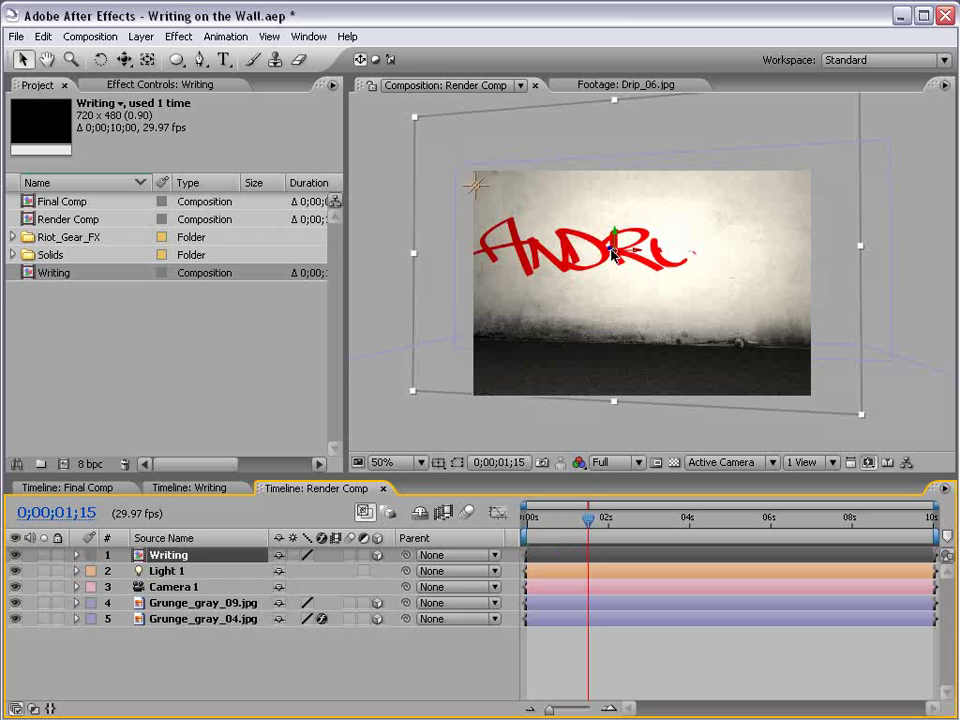
- Copy the Grunge_gray_09.jpg wall layer's Position to the Writing layer, setting it to 384.0, 177.5, 260.3
click(220, 603)
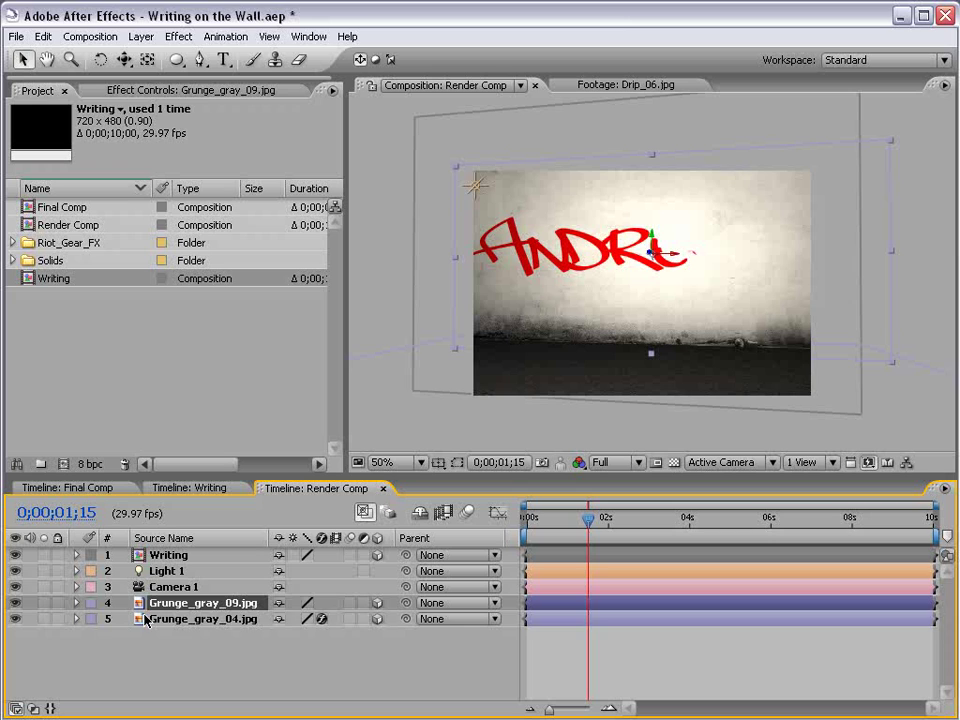
key(p)
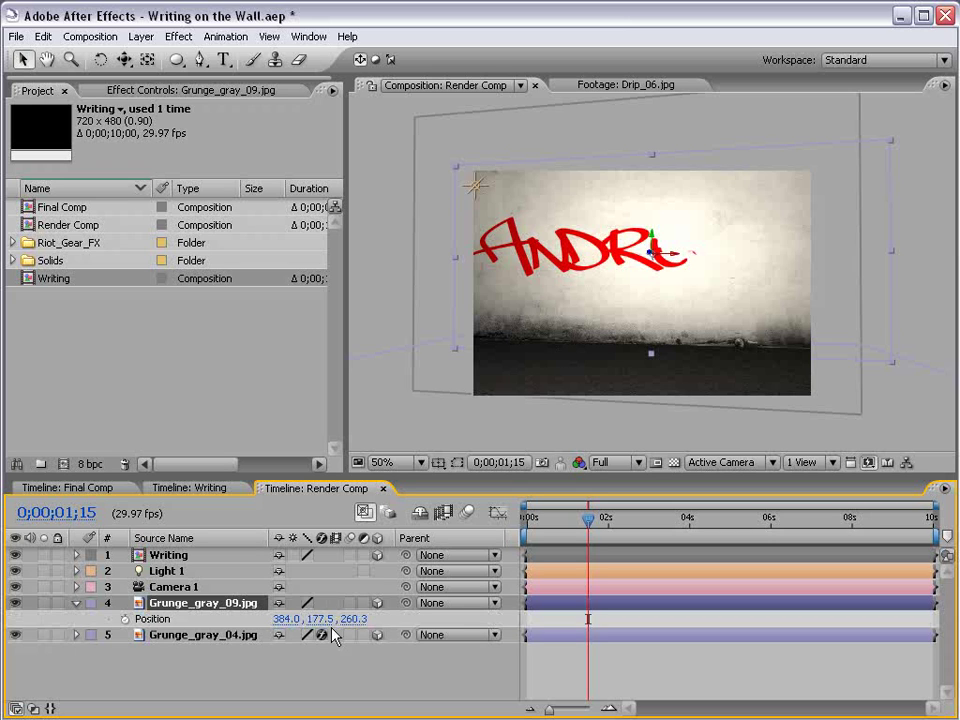
click(156, 619)
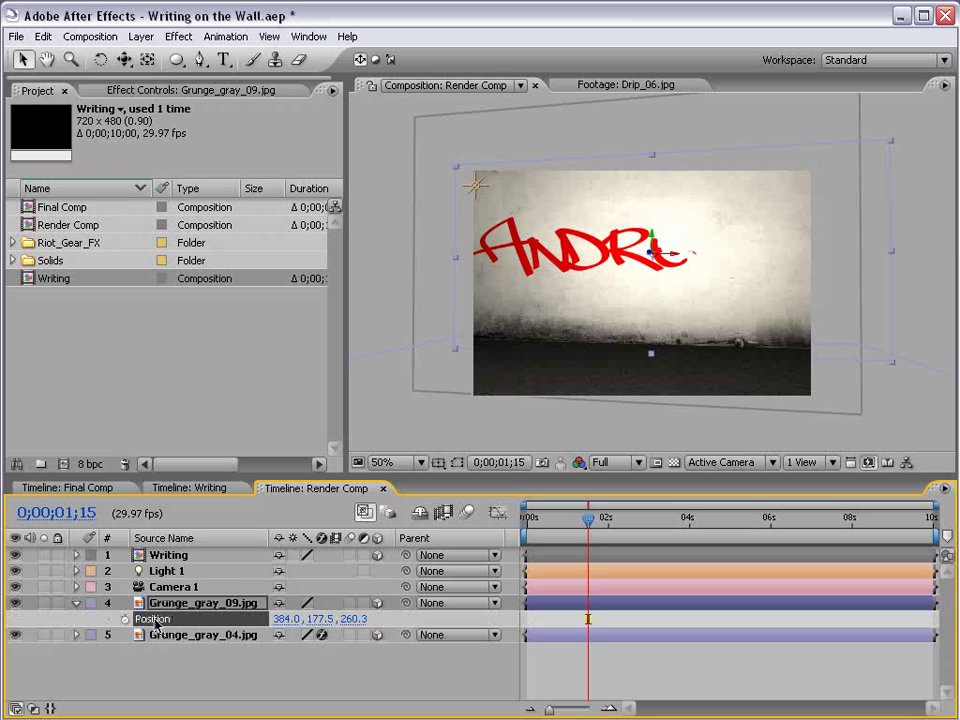
click(43, 37)
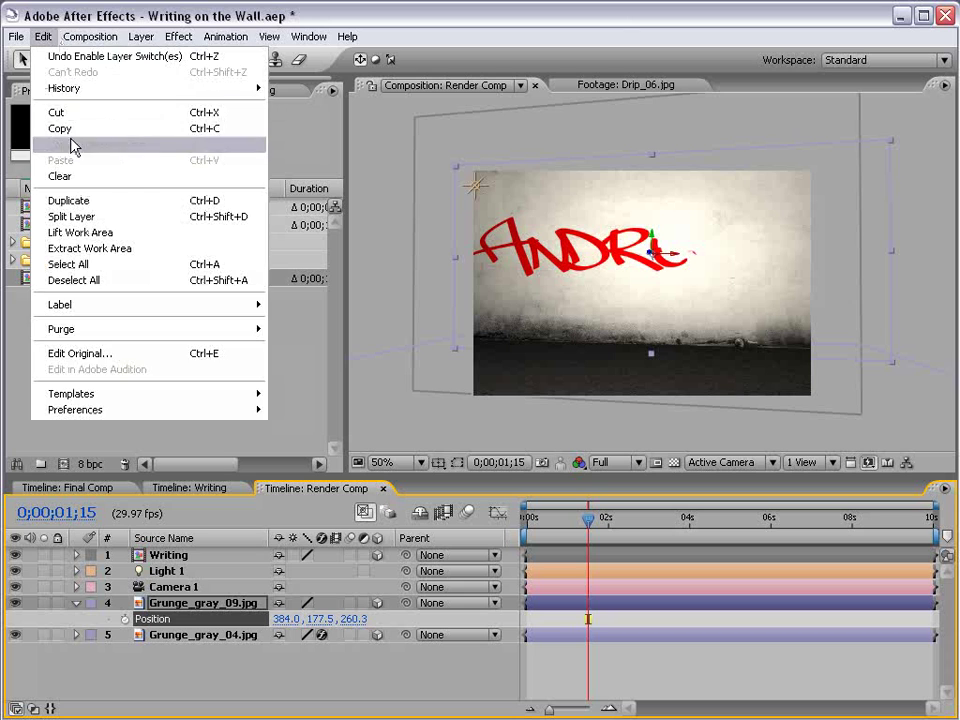
click(72, 131)
click(168, 562)
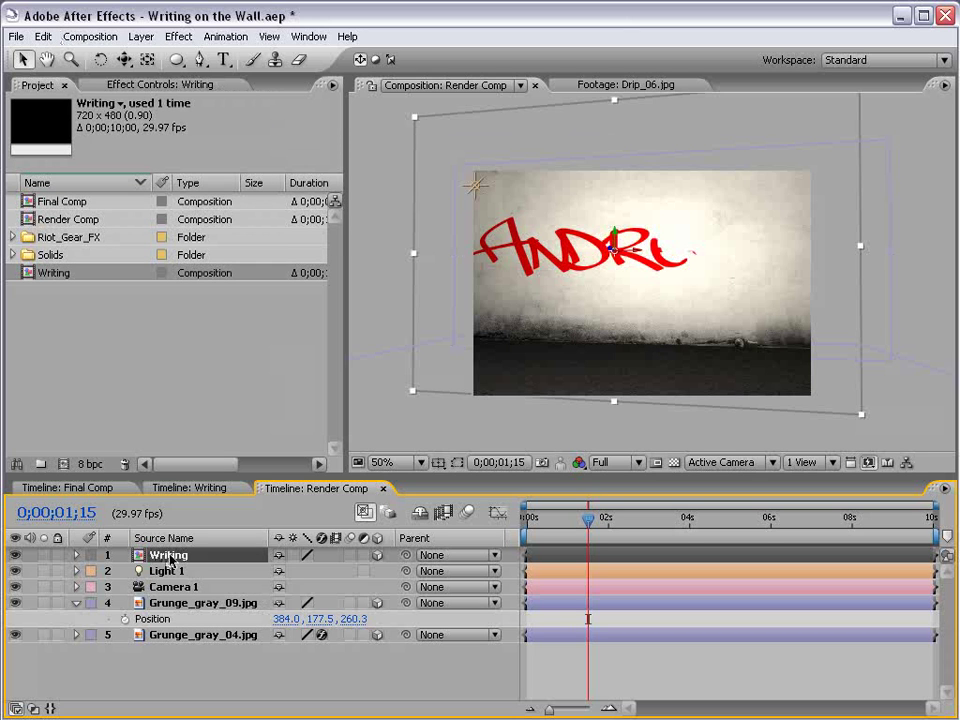
key(p)
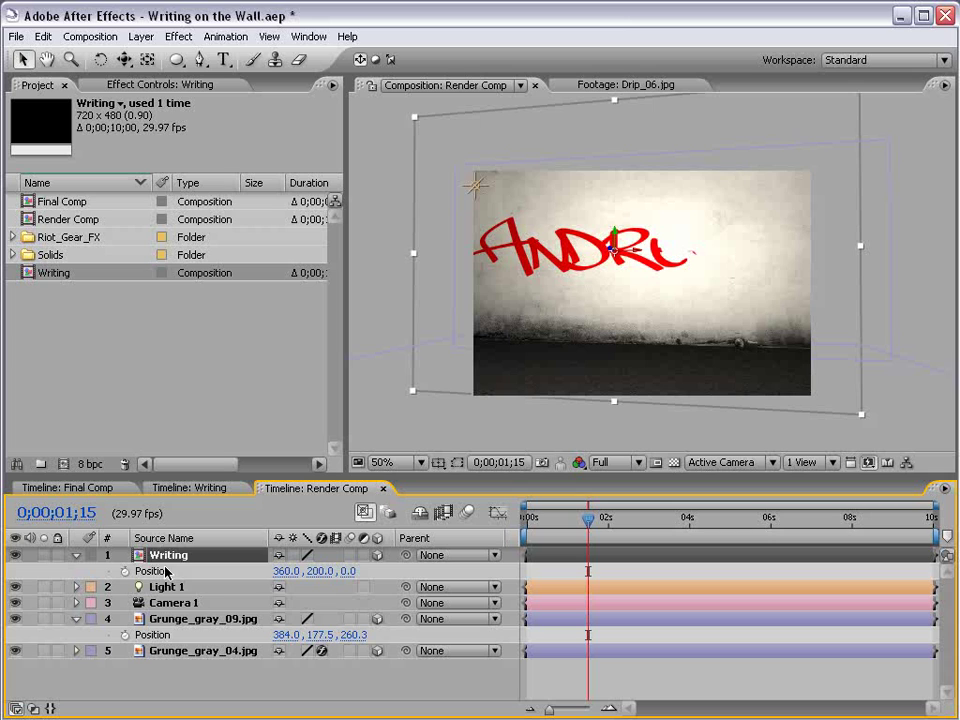
click(156, 572)
key(ctrl+v)
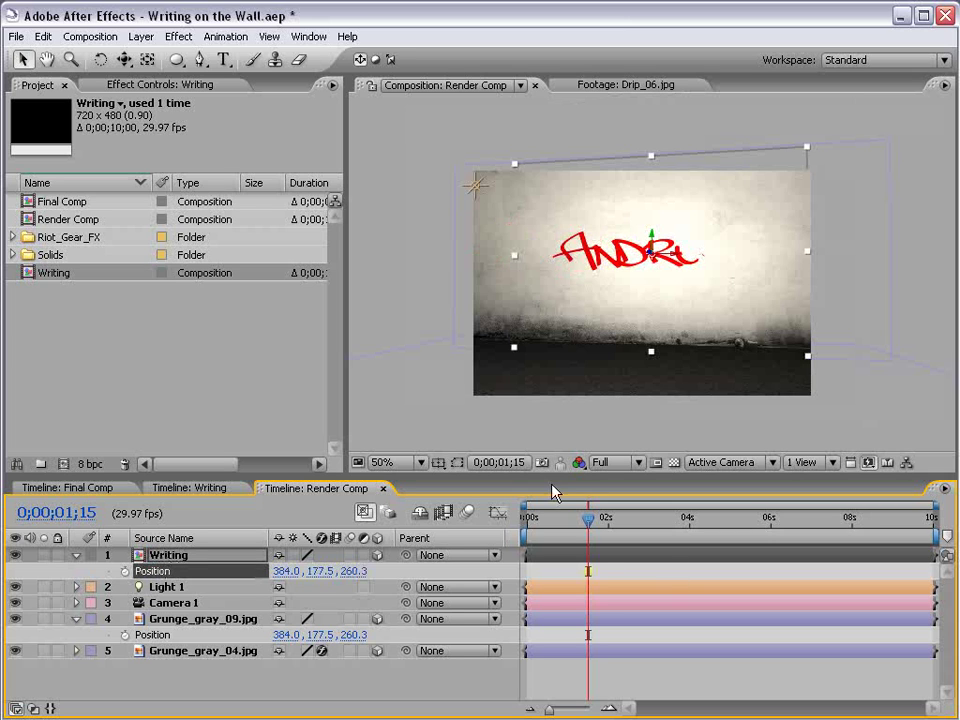
- Set the Writing layer's blending mode to Classic Color Burn so the red lettering mixes into the wall texture
click(582, 572)
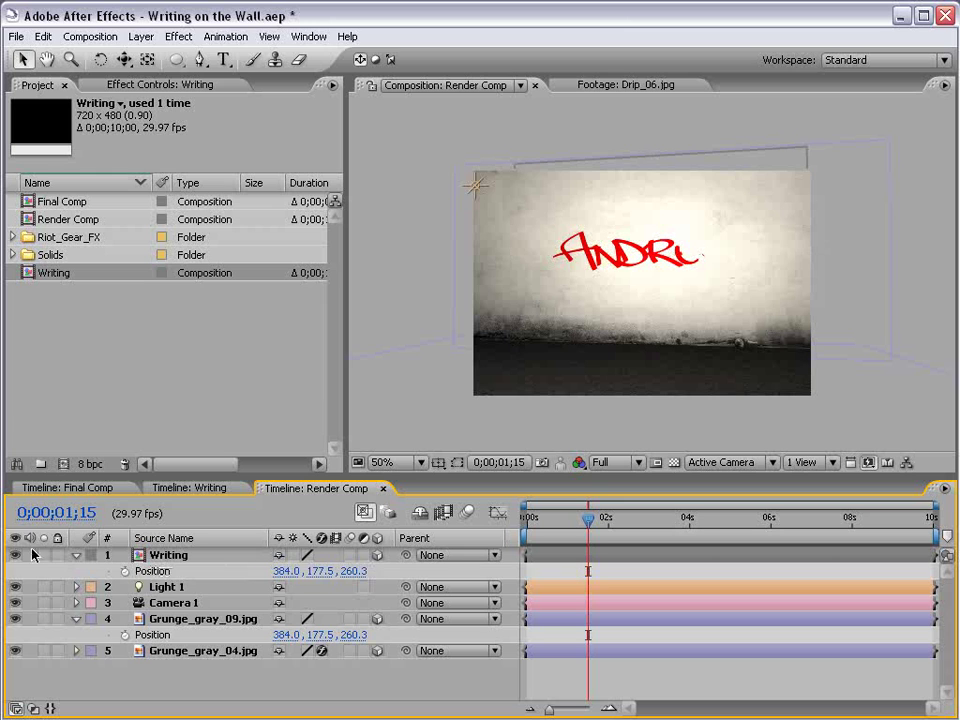
click(76, 619)
scroll(618, 282, up, 1)
scroll(617, 255, down, 1)
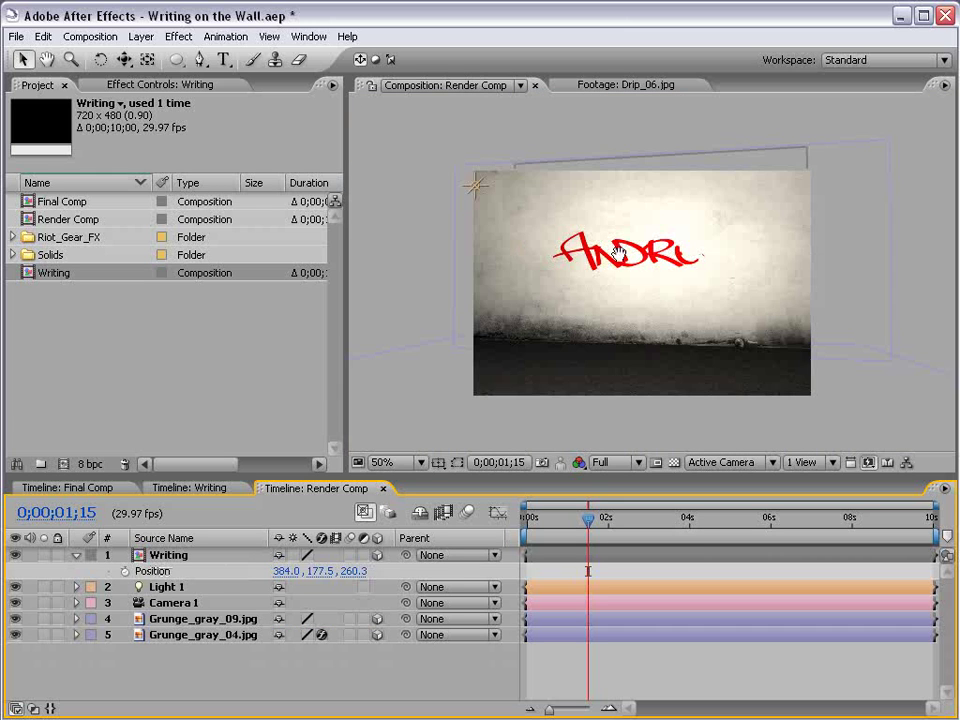
key(space)
drag(608, 247, 613, 273)
drag(621, 332, 617, 299)
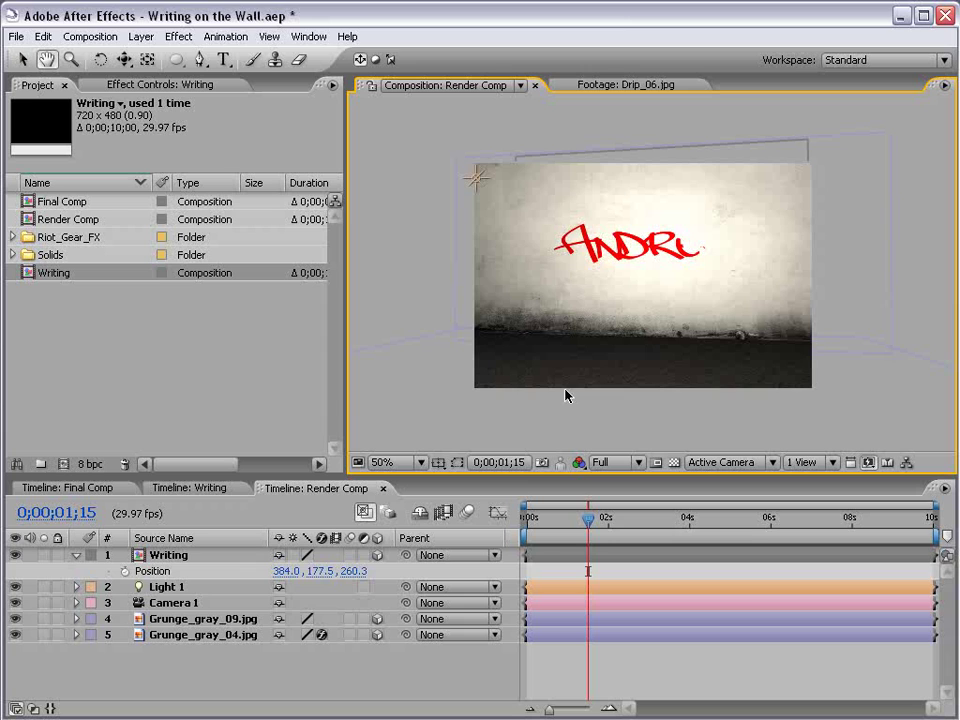
key(F4)
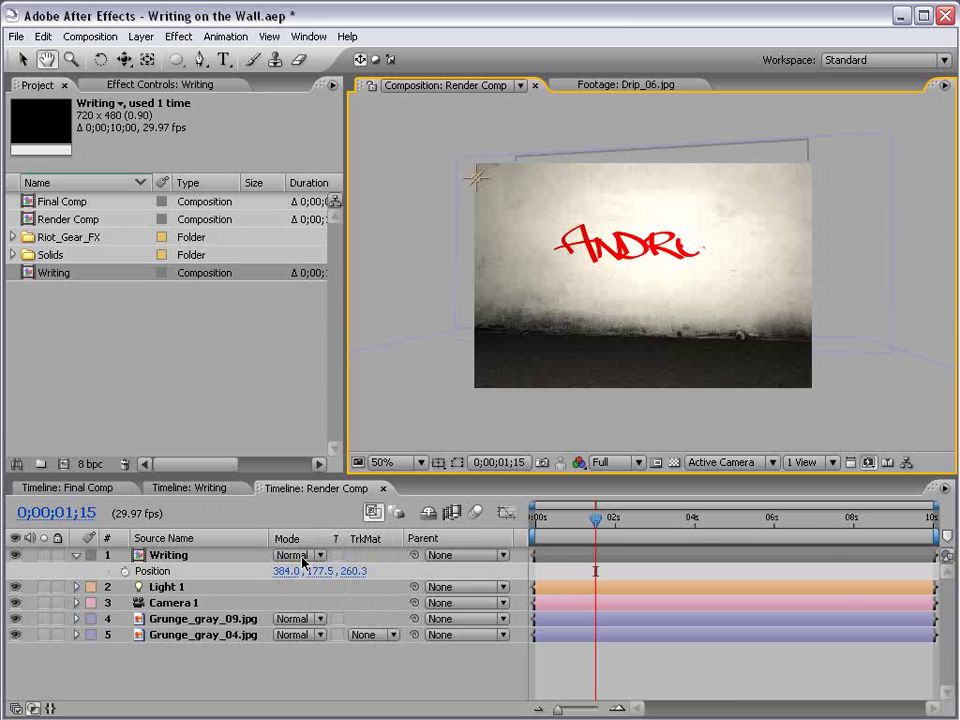
click(300, 556)
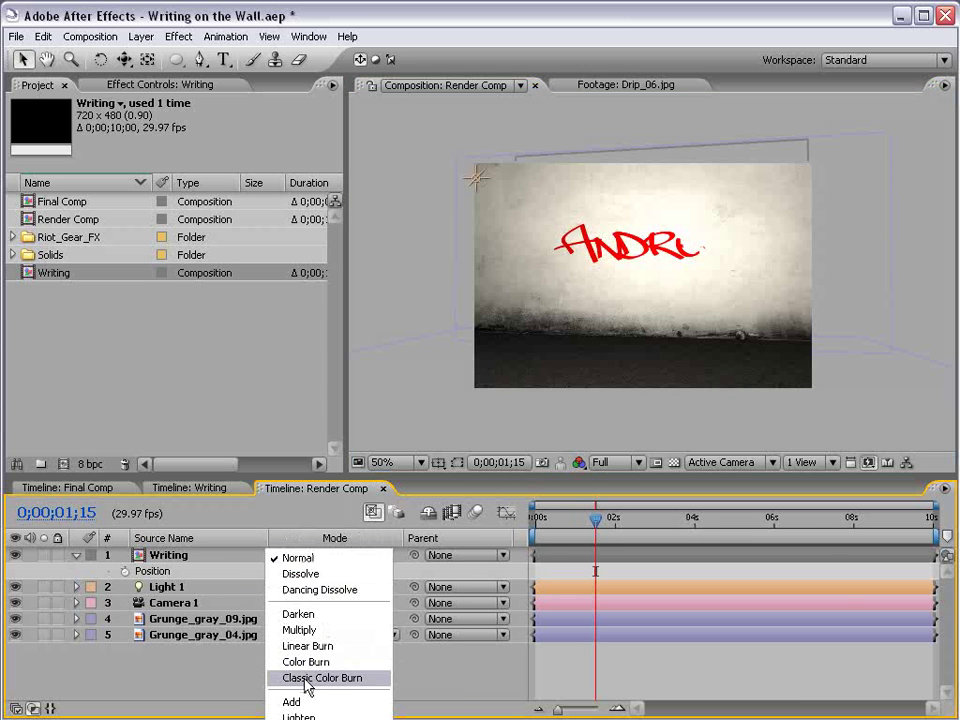
click(352, 681)
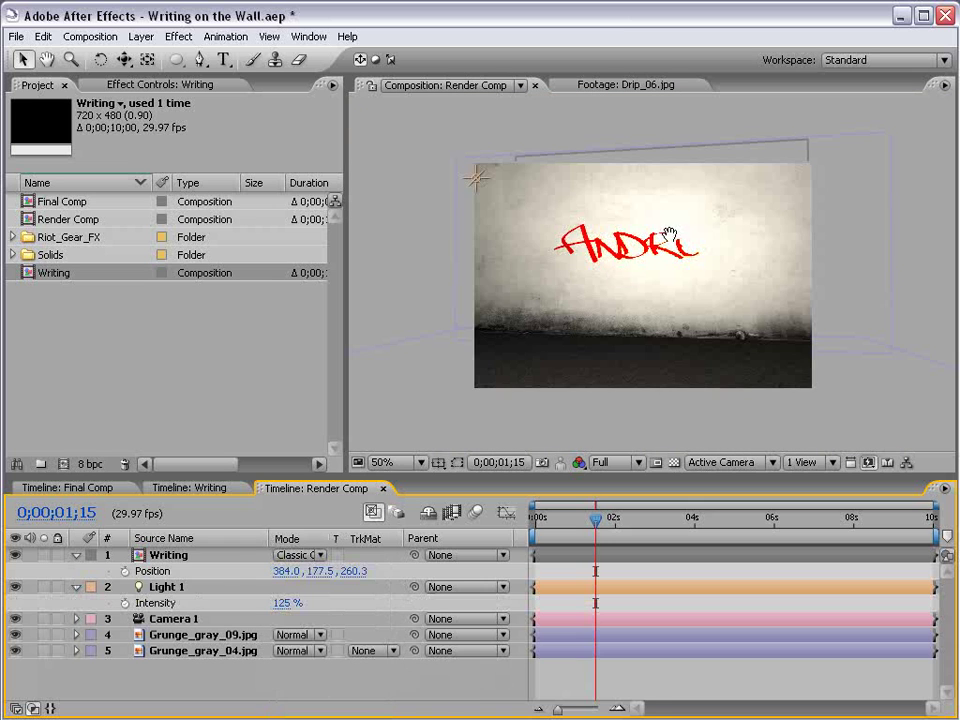
- Lower Light 1's Intensity to 98% to dim the glow on the wall
drag(669, 236, 651, 257)
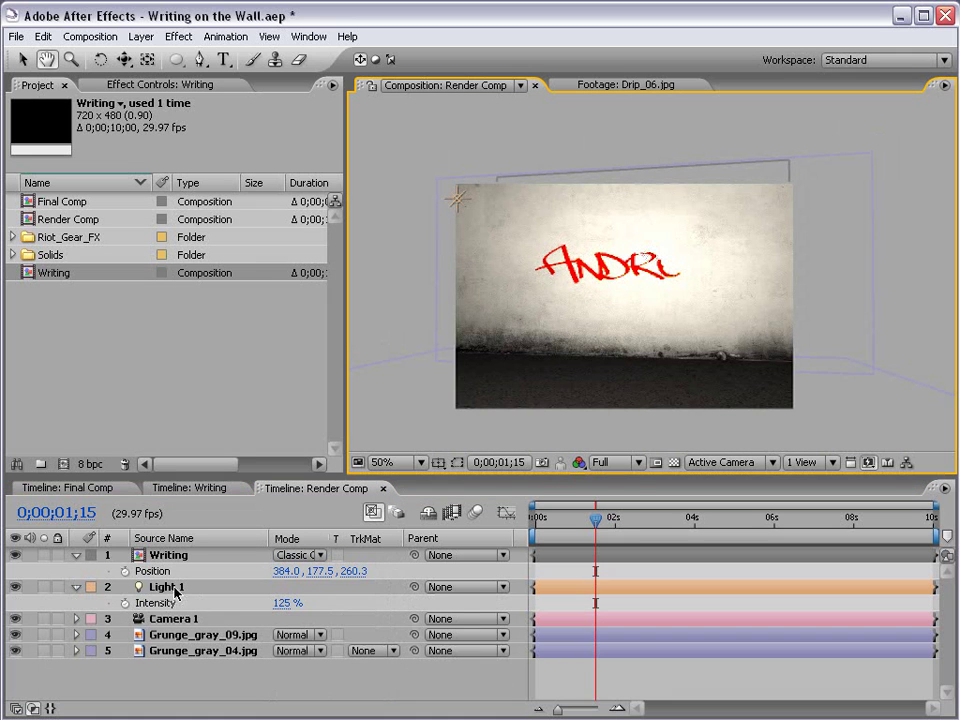
click(132, 589)
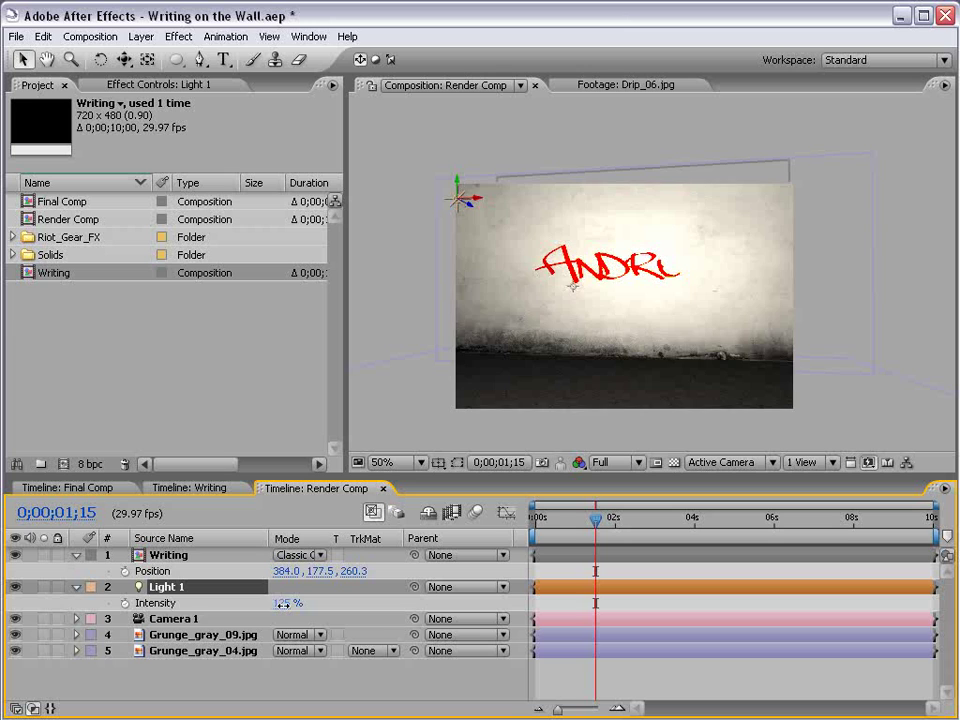
drag(285, 603, 261, 605)
click(503, 661)
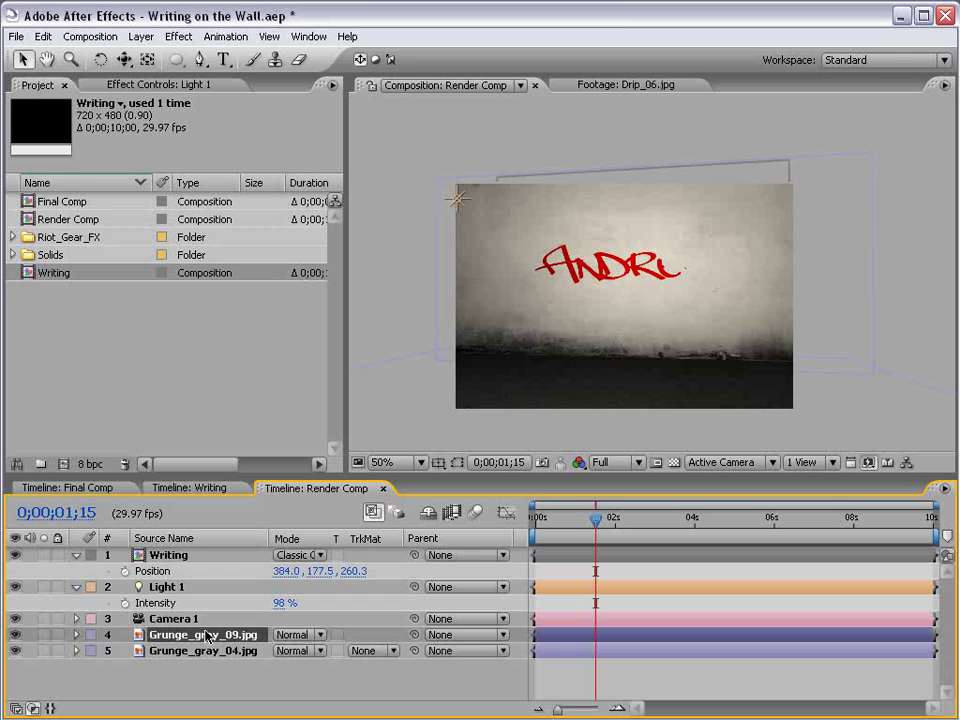
- Rename the Grunge_gray_09.jpg layer to Wall and the Grunge_gray_04.jpg layer to Floor
click(157, 636)
key(Return)
text(Wall)
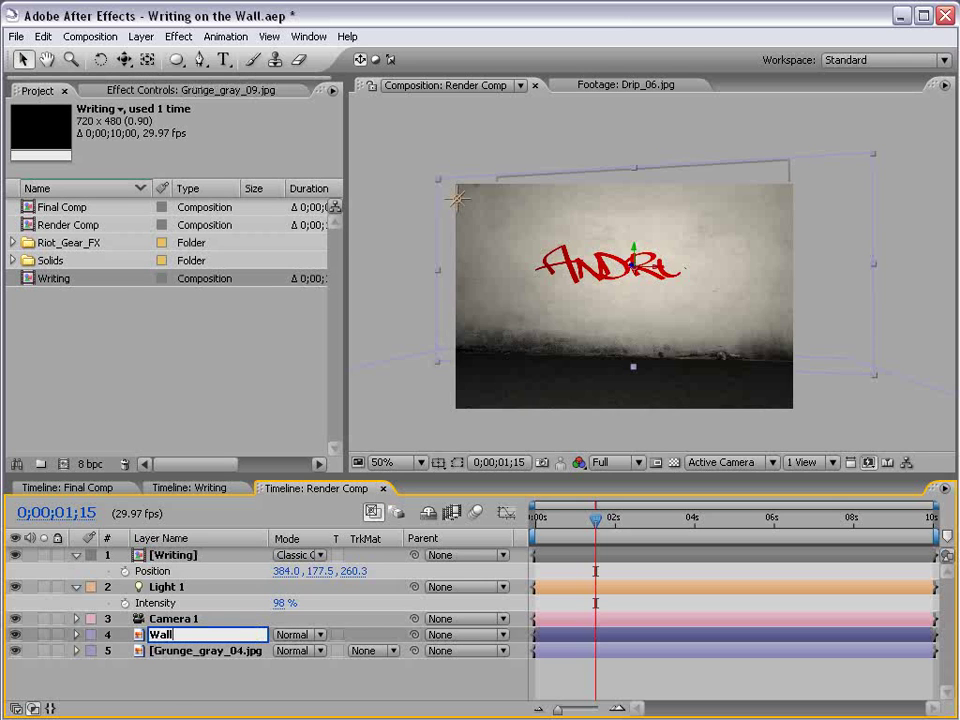
key(Return)
click(207, 651)
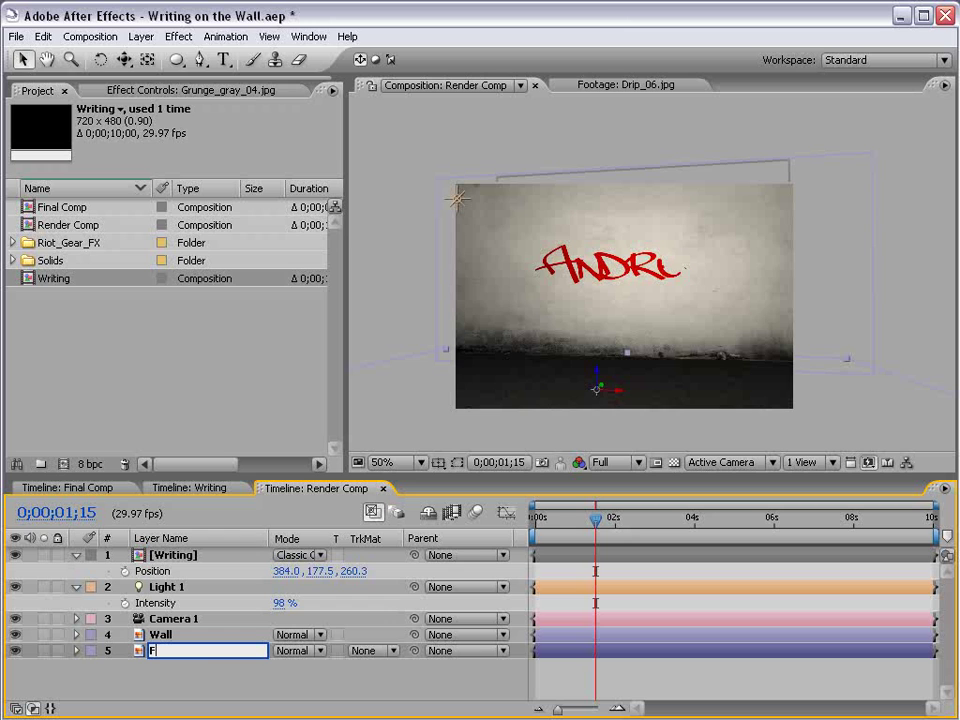
text(r)
key(Return)
- Apply Curves to the Wall layer and bend the RGB curve down in the shadows to deepen the wall's contrast
click(181, 637)
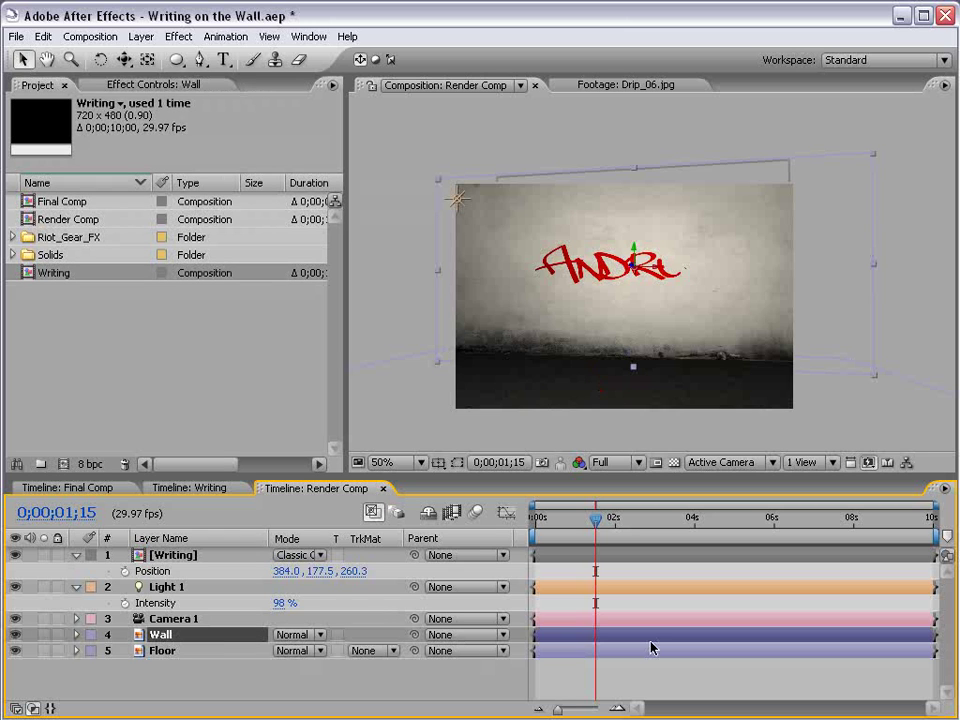
click(183, 36)
mouse_move(326, 229)
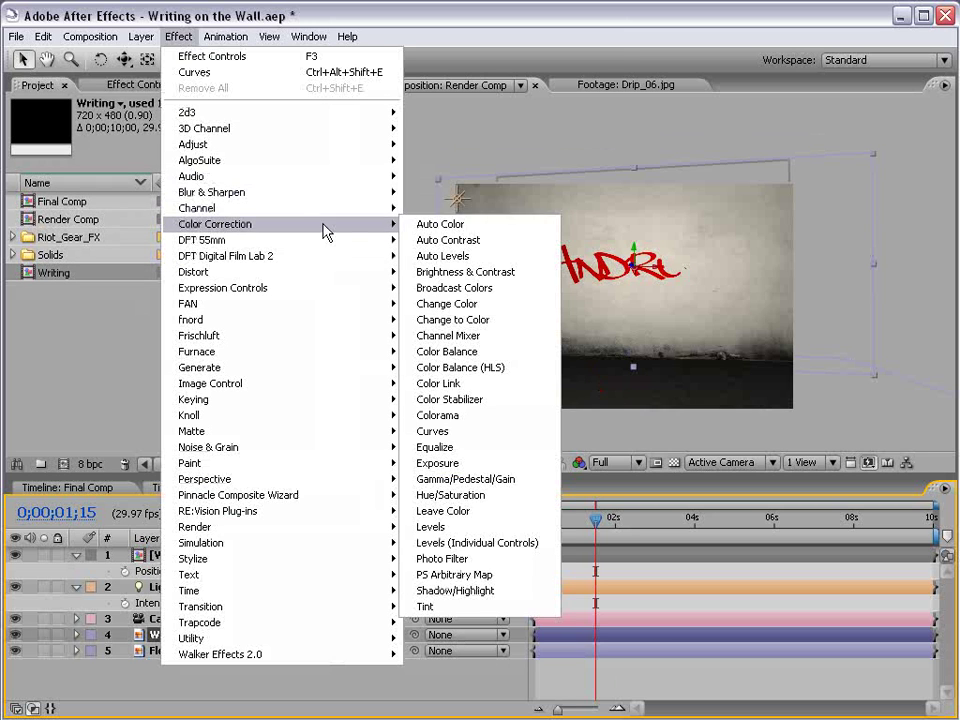
click(447, 432)
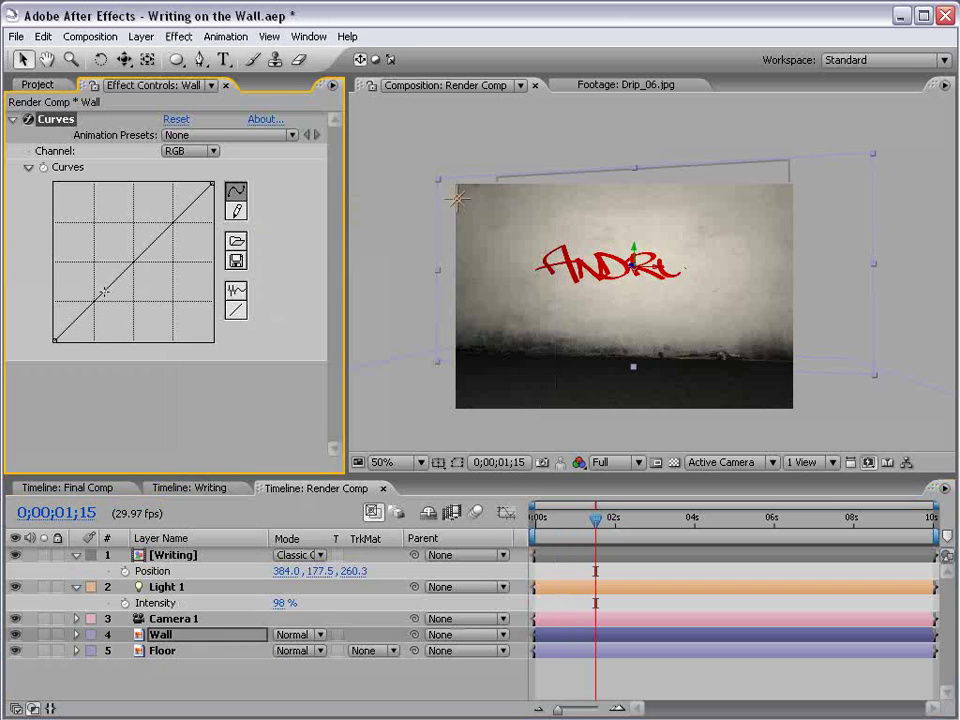
drag(104, 292, 103, 311)
drag(155, 262, 174, 235)
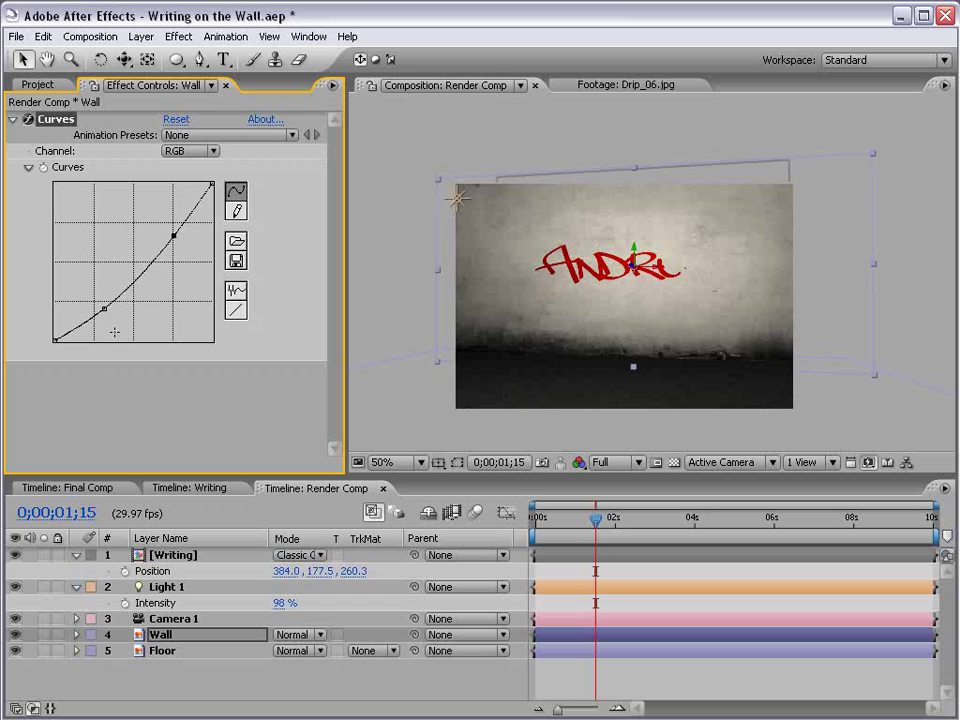
drag(106, 311, 112, 320)
key(slash)
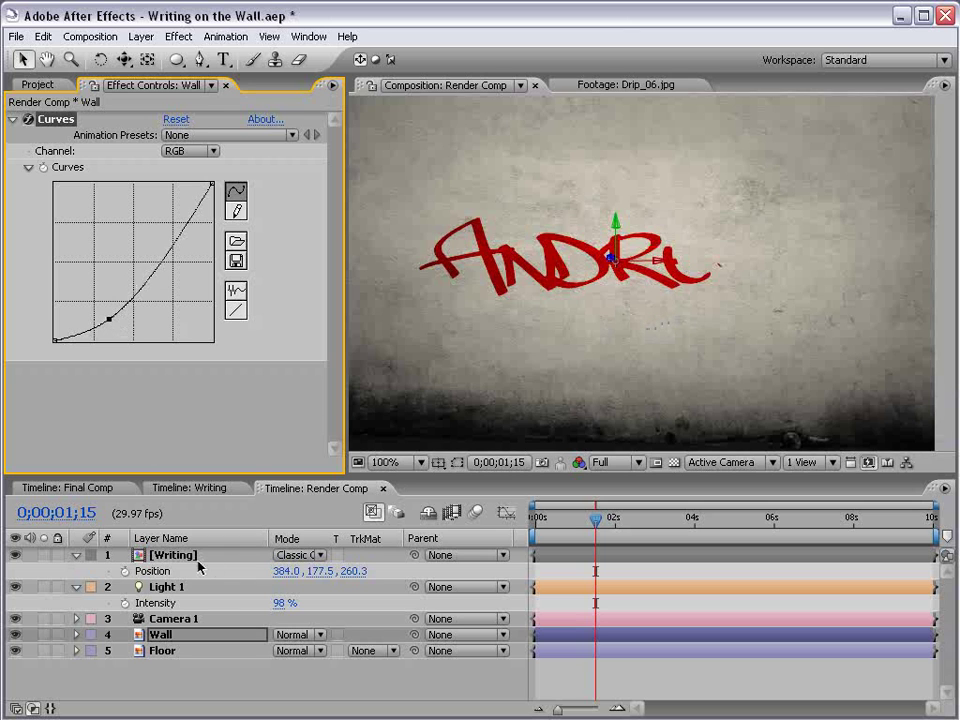
- Set Light 1's Intensity to 100%
drag(277, 607, 279, 603)
click(285, 603)
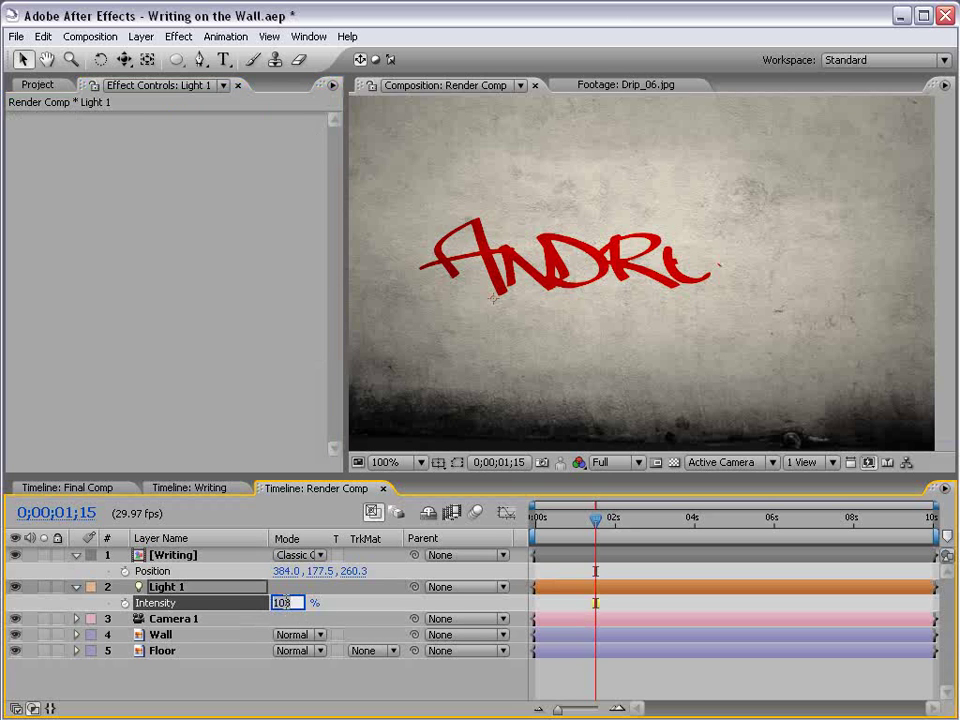
text(100)
key(Return)
click(450, 687)
- Go to 0;00;02;17 and orbit Camera 1 toward the wall's left side, to about 184.9, 207.6, -439.2
key(h)
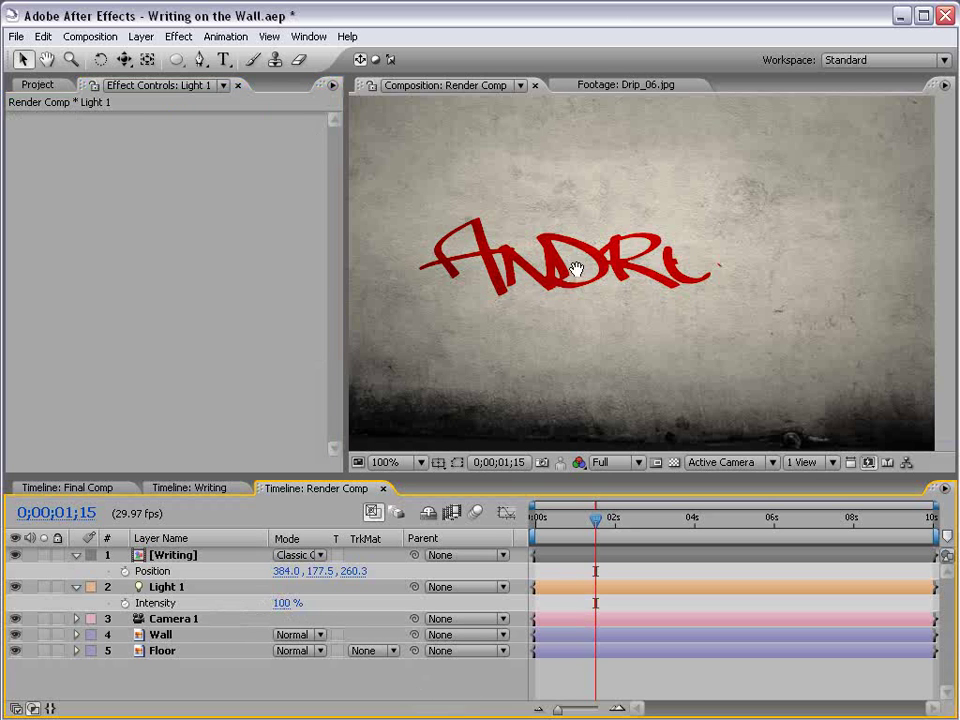
scroll(578, 274, down, 1)
drag(555, 290, 564, 293)
click(558, 523)
drag(557, 522, 638, 520)
key(c)
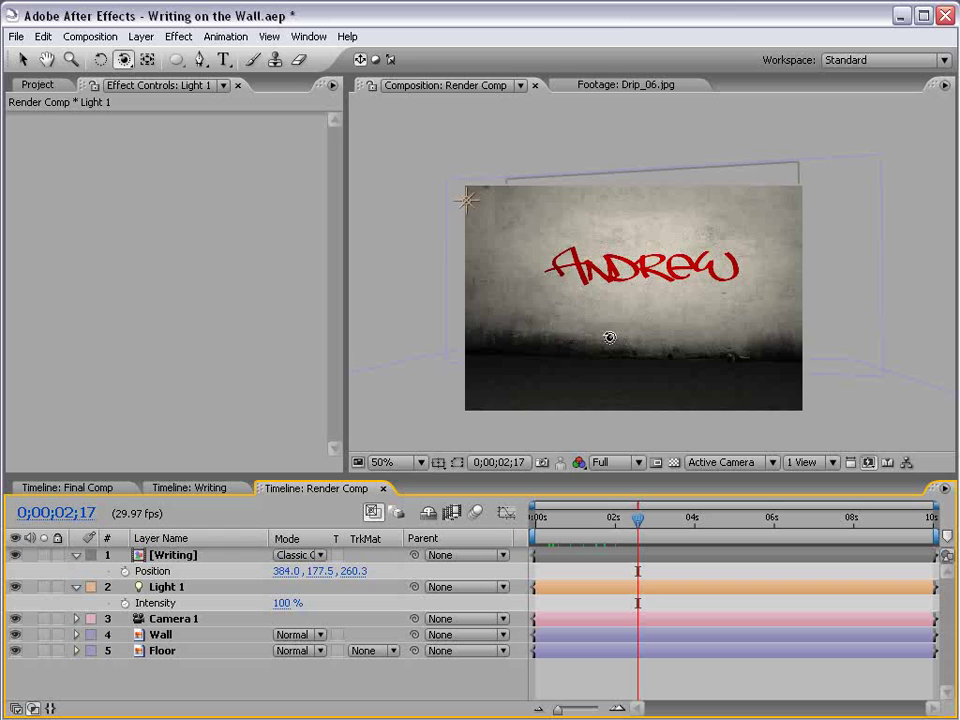
drag(609, 336, 643, 334)
- Reveal Camera 1's Point of Interest and Position and start keyframing both at 0;00;02;17
click(159, 620)
key(p)
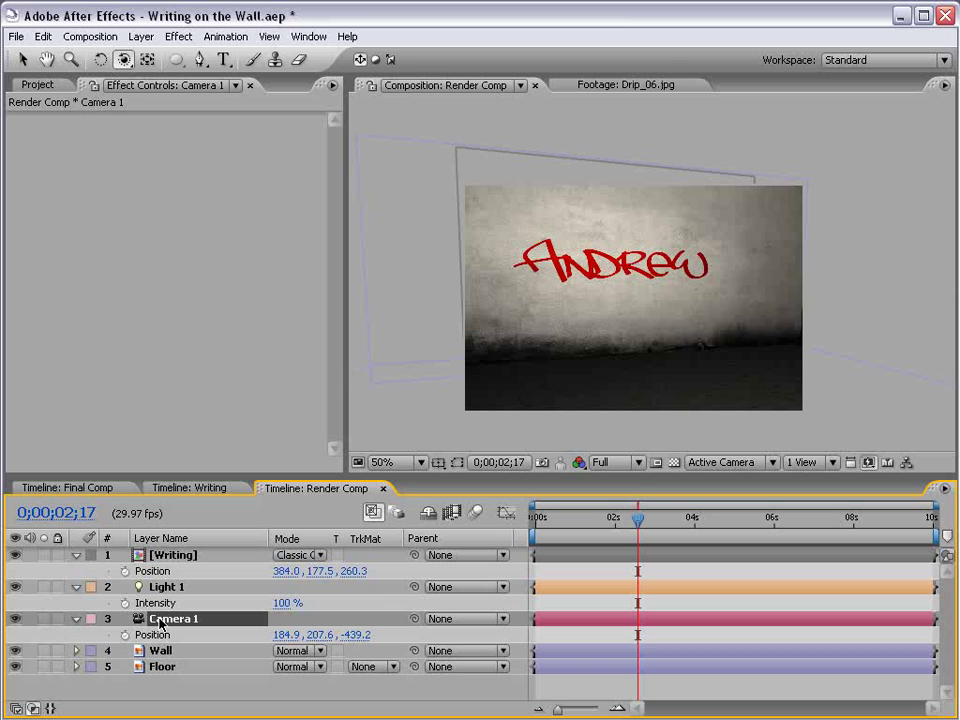
key(shift+a)
click(124, 635)
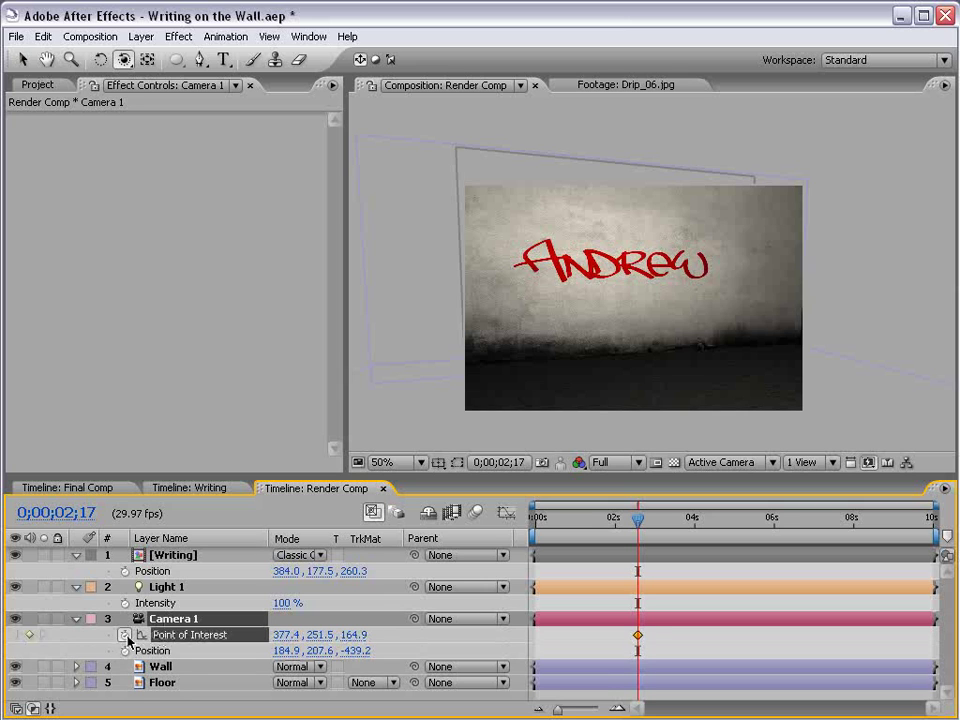
click(124, 651)
- At 0;00;00;00, orbit Camera 1 around to the wall's right side, to about 661.7, 218.5, -409.8, for the opening Position keyframe
key(Home)
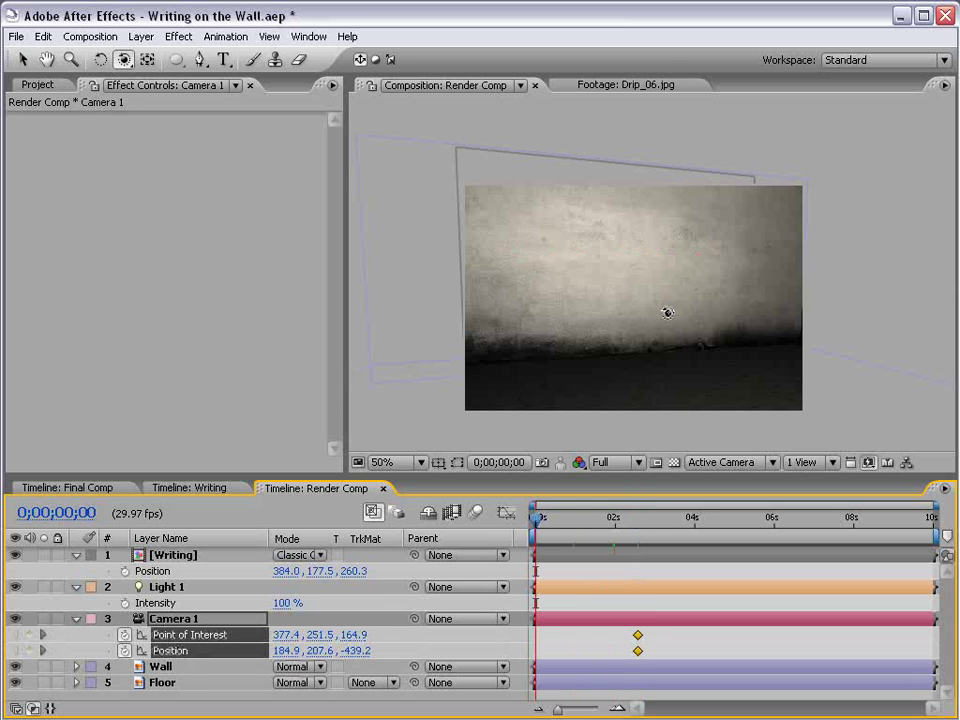
drag(709, 332, 658, 332)
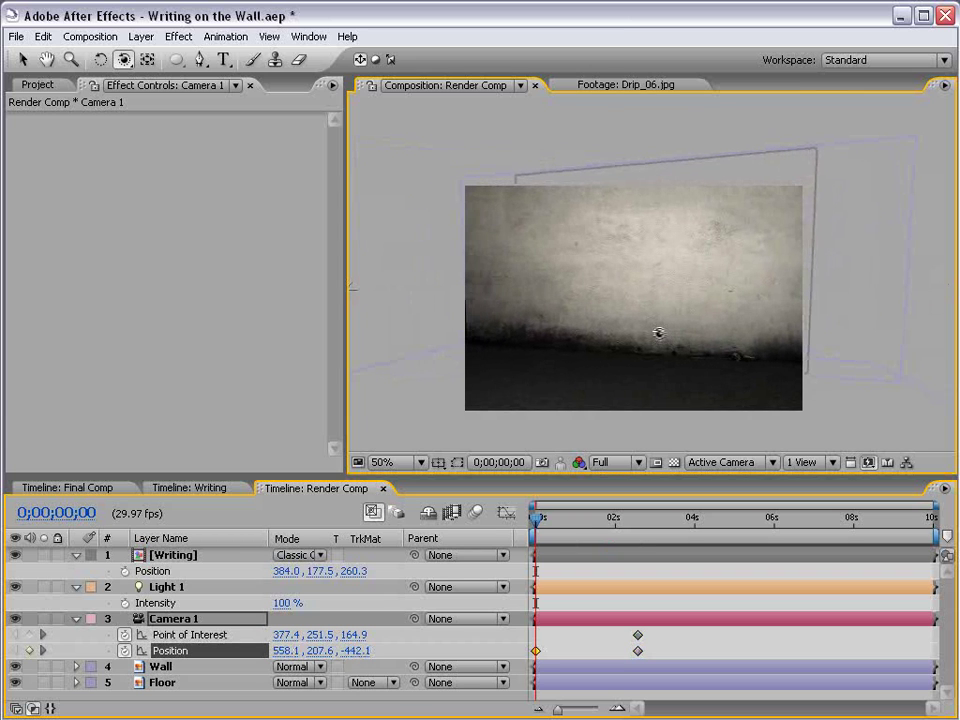
key(v)
drag(537, 517, 592, 523)
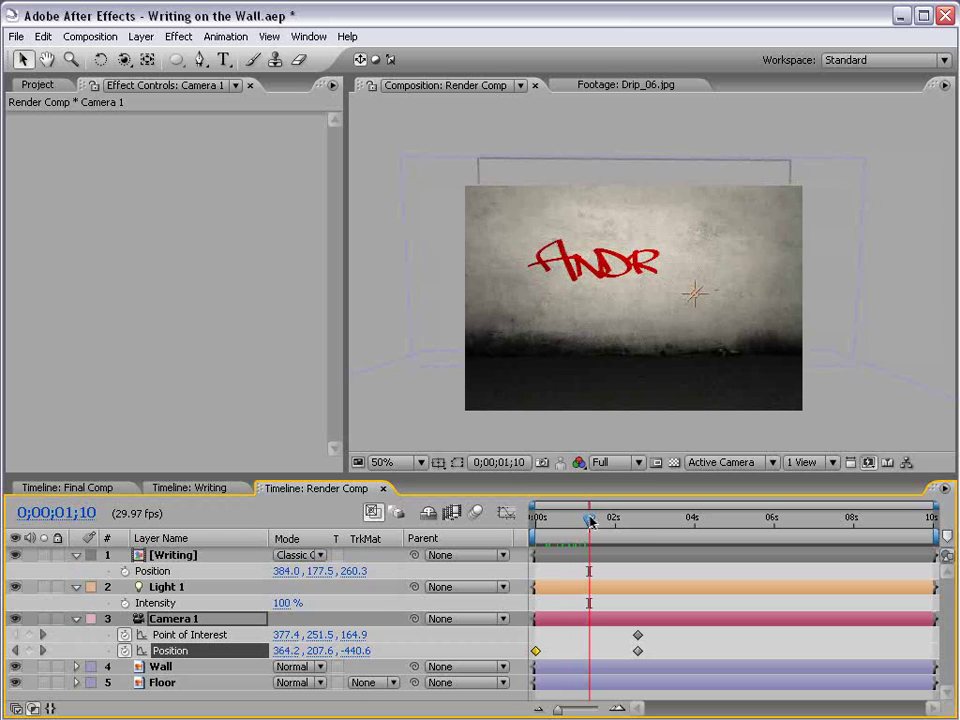
key(Home)
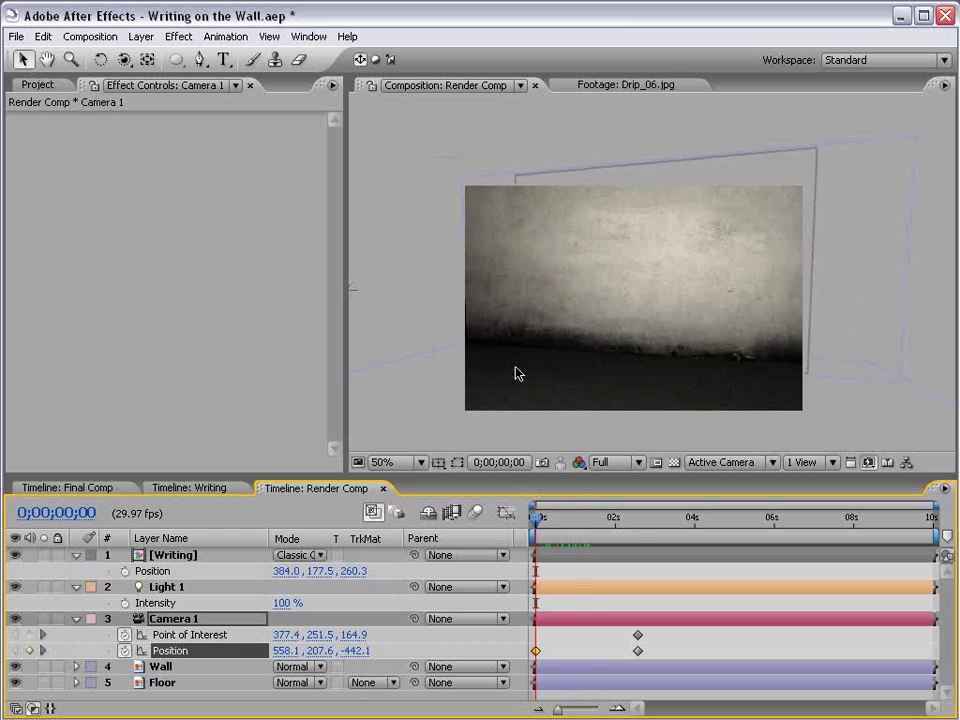
key(c)
drag(598, 310, 570, 312)
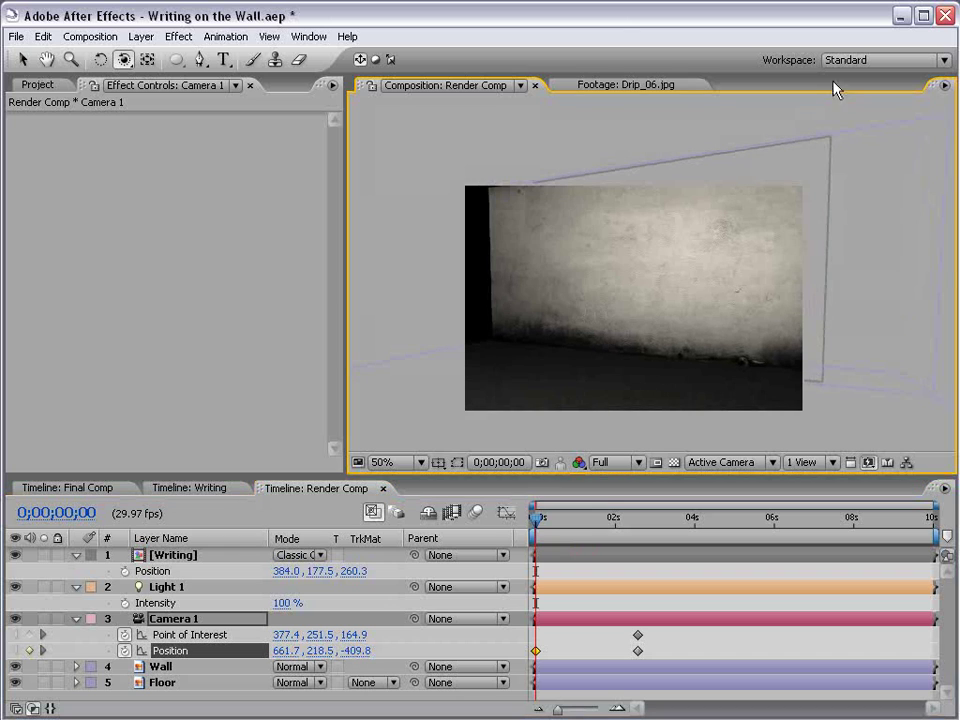
click(850, 61)
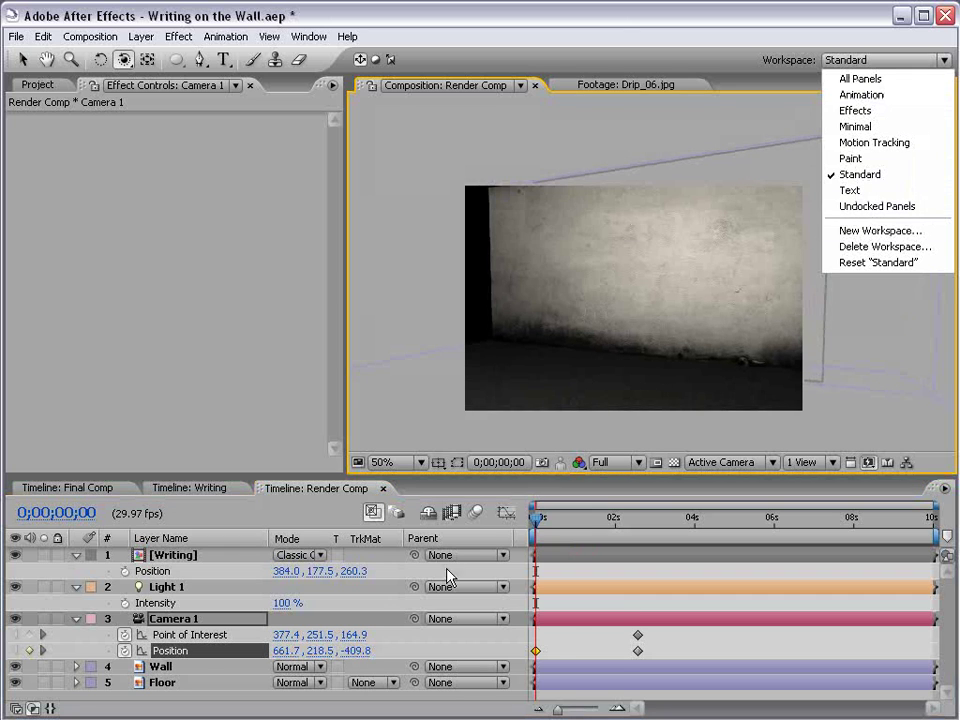
- Apply Motion Tile to the Wall layer with Output Width 190.0 and Mirror Edges on, and orbit Camera 1 slightly to check the extended edge
click(150, 667)
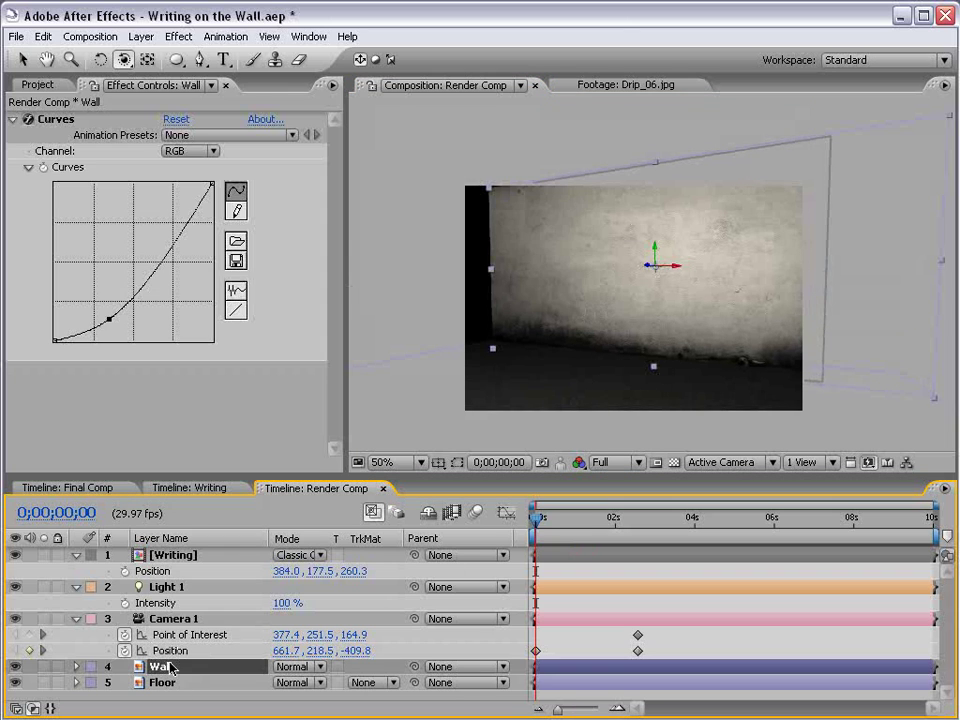
click(179, 36)
mouse_move(225, 559)
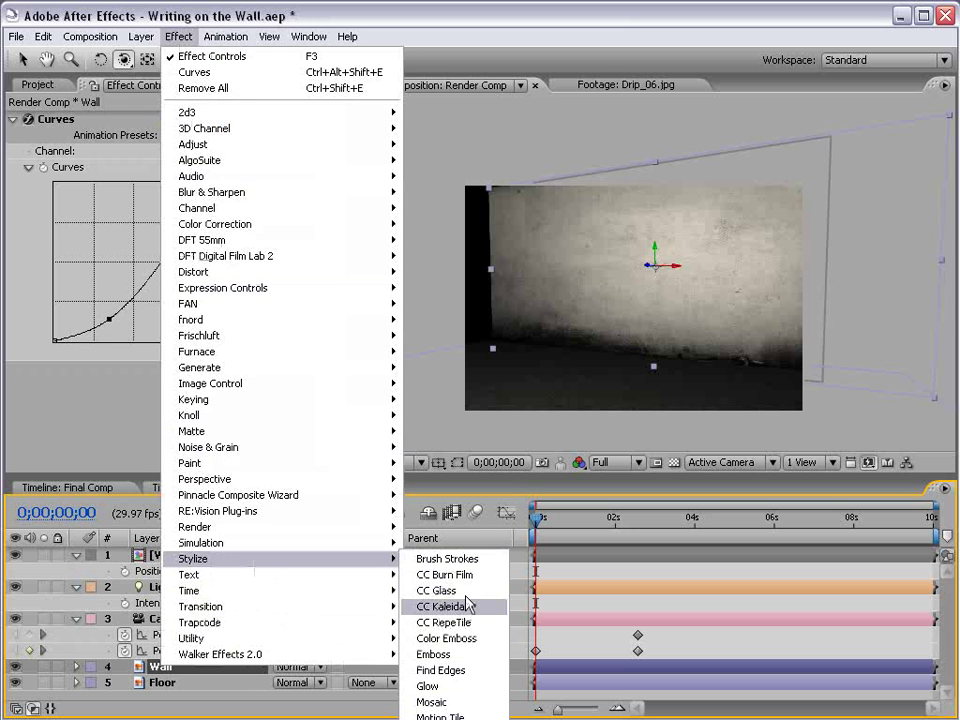
click(440, 716)
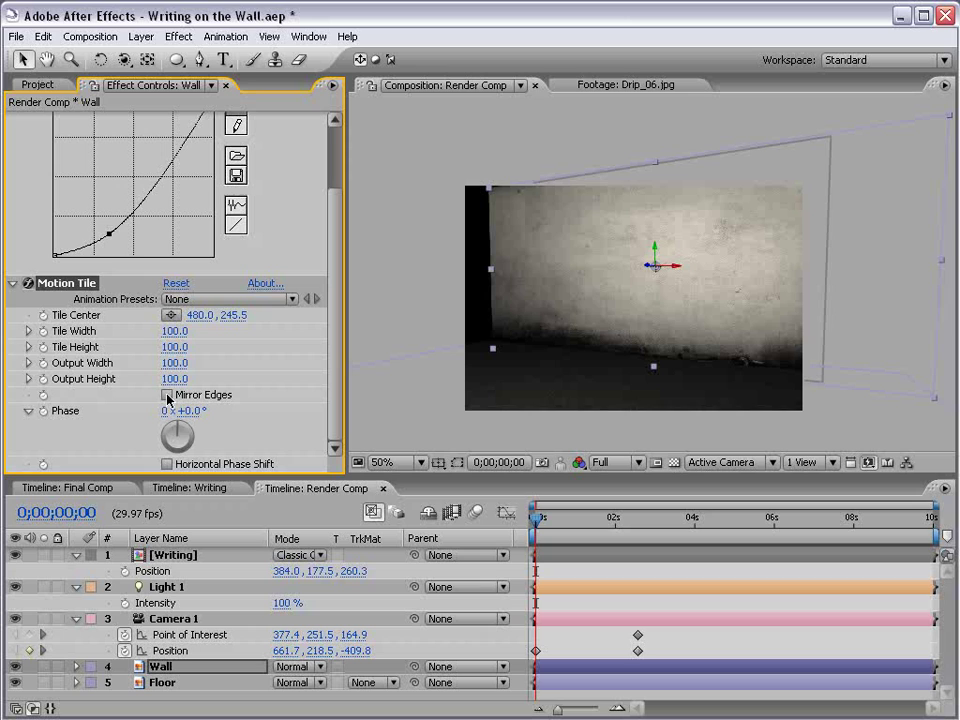
drag(166, 363, 173, 363)
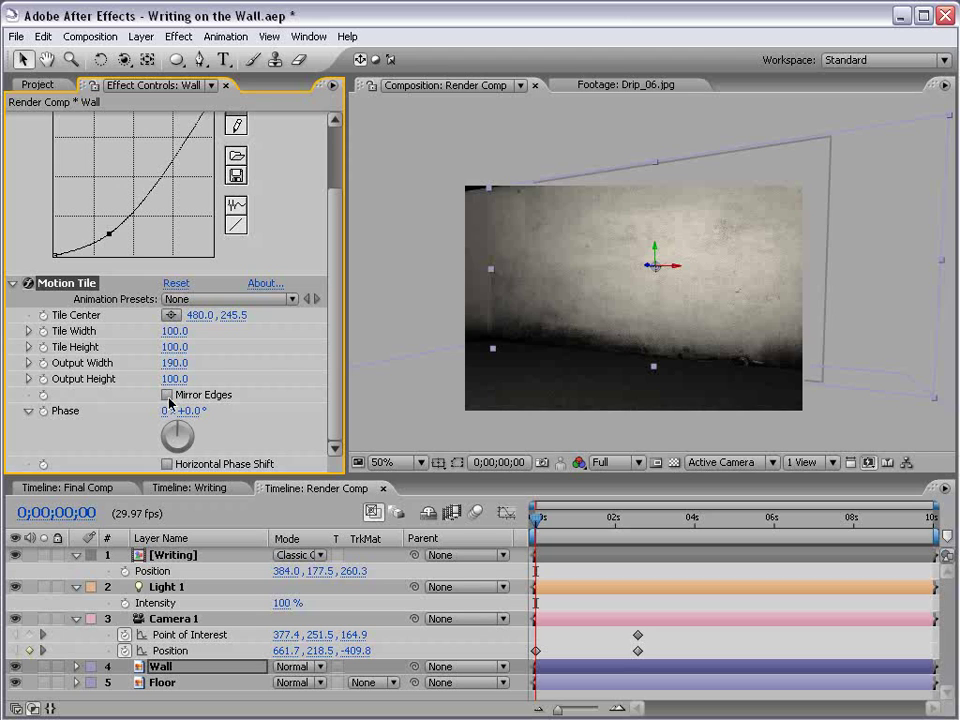
click(167, 395)
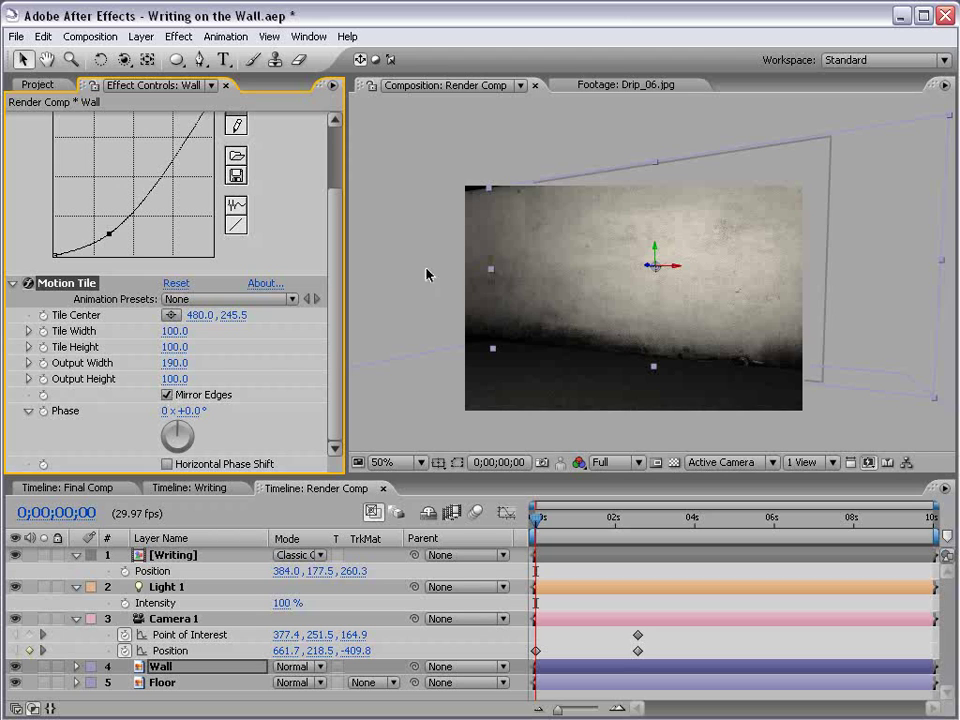
key(c)
mouse_move(542, 302)
mouse_down()
mouse_move(661, 312)
mouse_move(664, 321)
mouse_move(540, 305)
mouse_up()
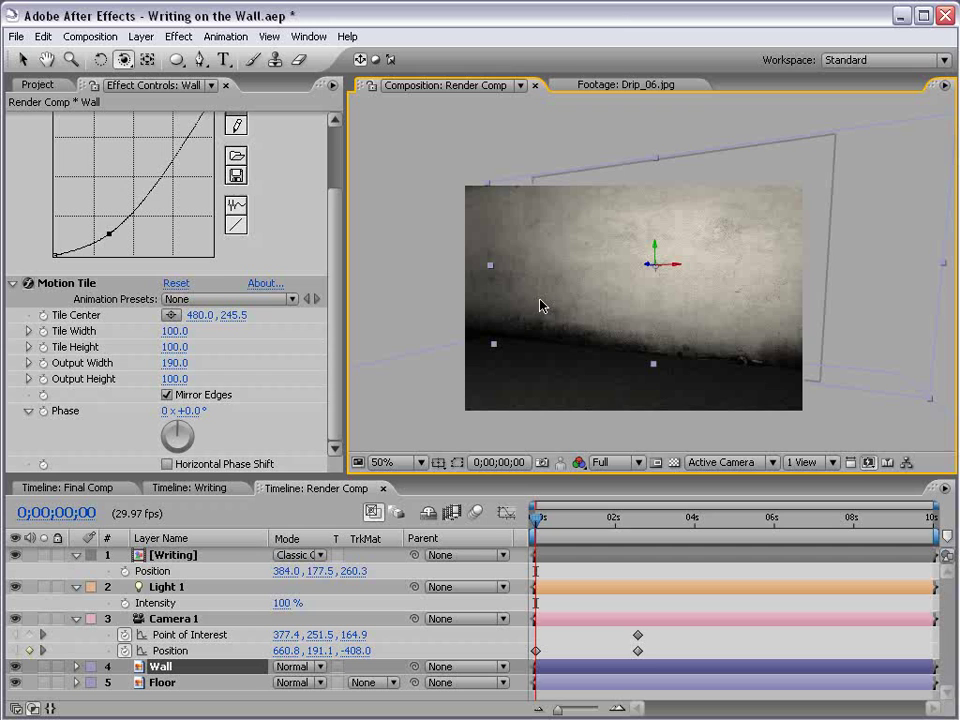
- Delete Motion Tile from the Wall layer and orbit Camera 1's opening view back from the wall's edge, checking the move up to 0;00;02;19
click(70, 284)
key(Delete)
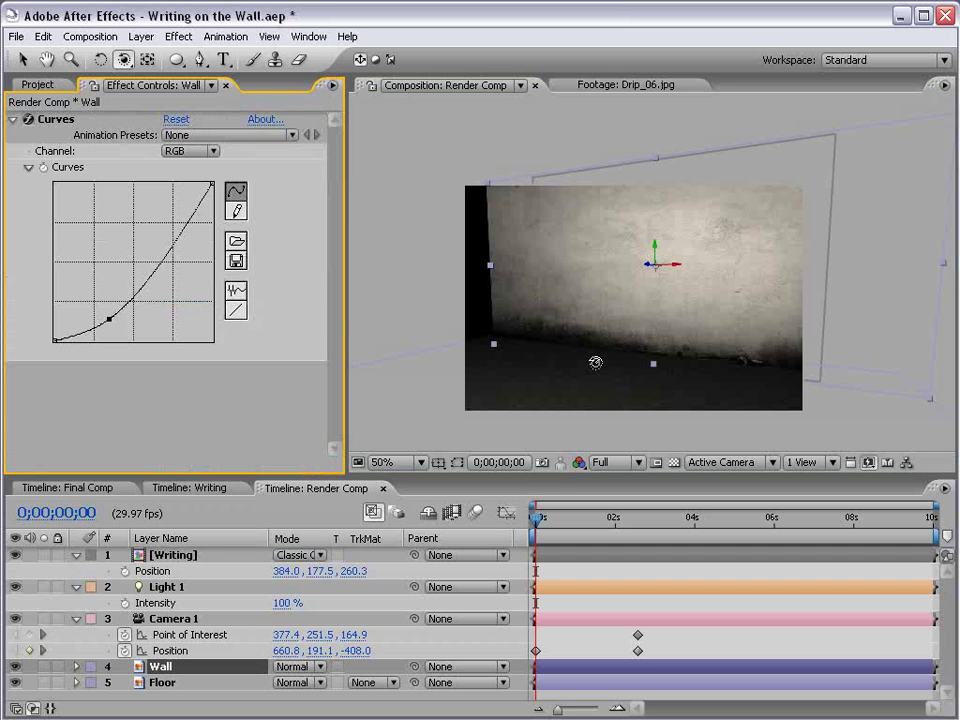
drag(565, 331, 585, 325)
drag(540, 519, 641, 532)
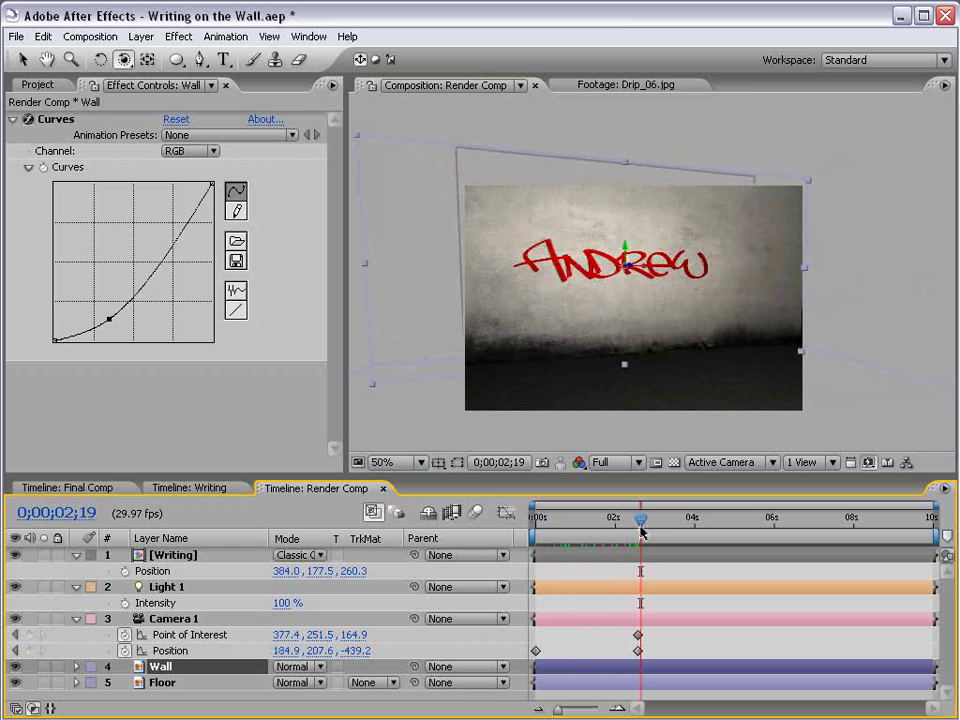
- Apply Easy Ease to all of Camera 1's Point of Interest and Position keyframes and preview the eased move
drag(645, 645, 534, 657)
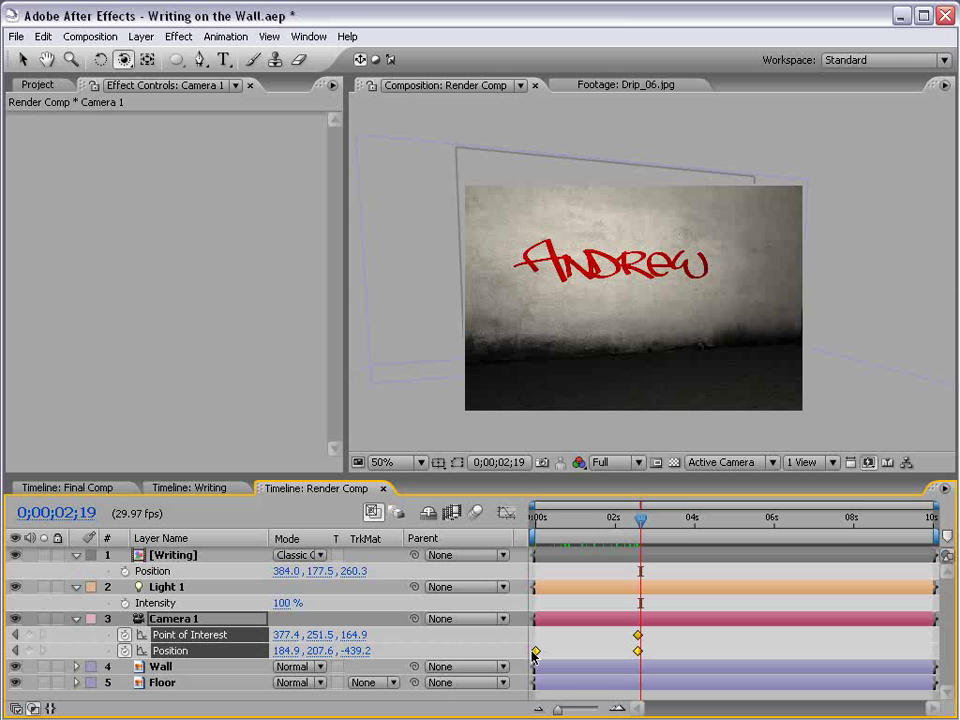
click(589, 647)
key(v)
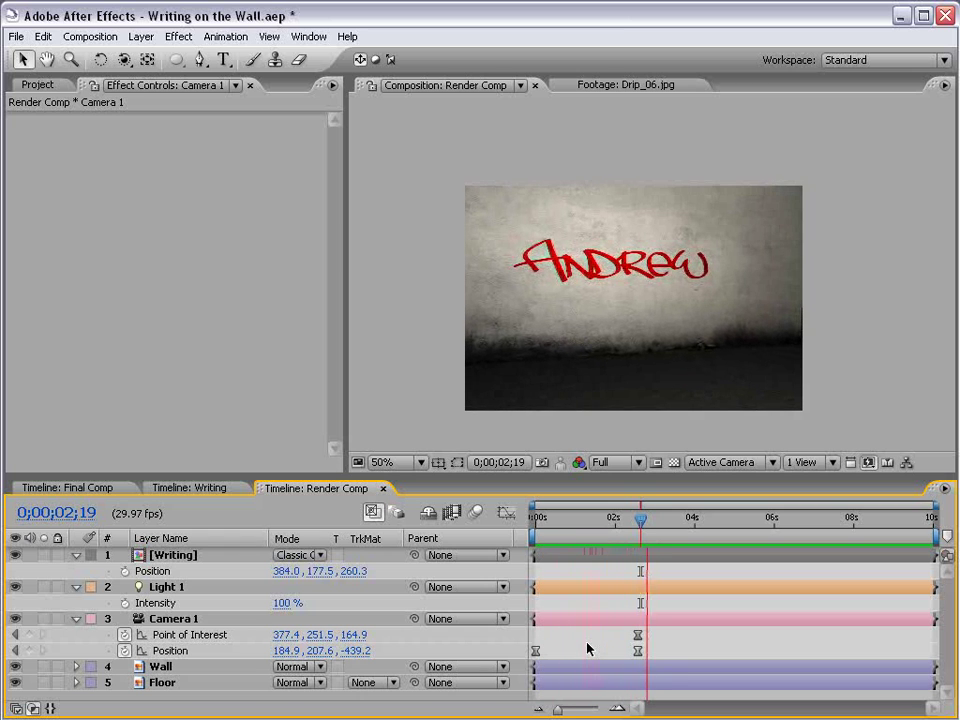
key(space)
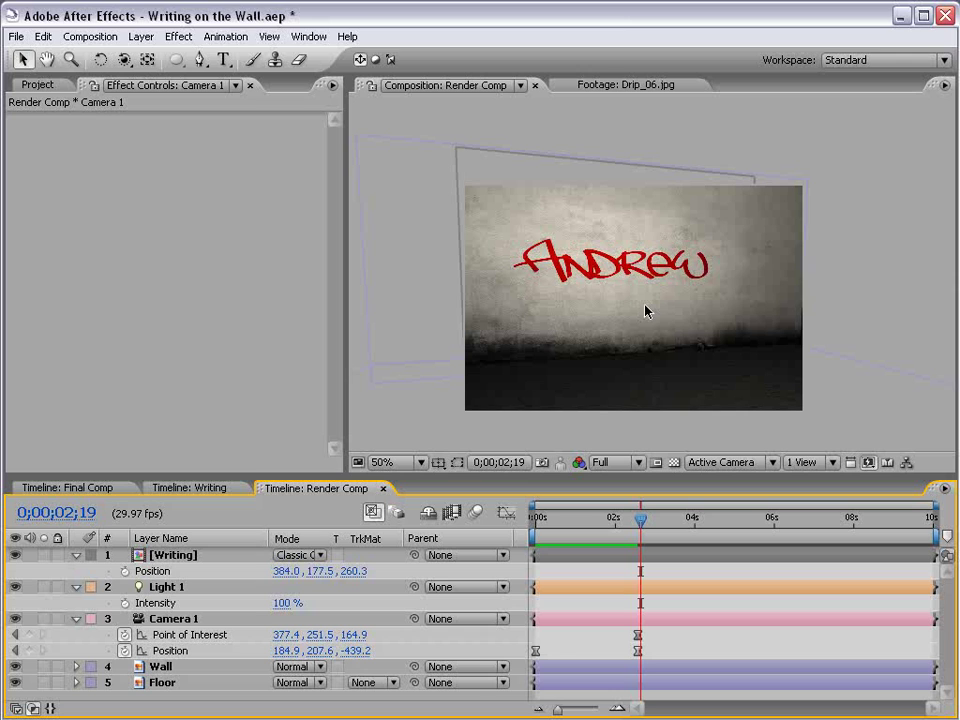
- Move the Writing layer on the wall to 448.0, 247.5, 260.3 and scale it down slightly, inspecting the result at 100%
click(168, 555)
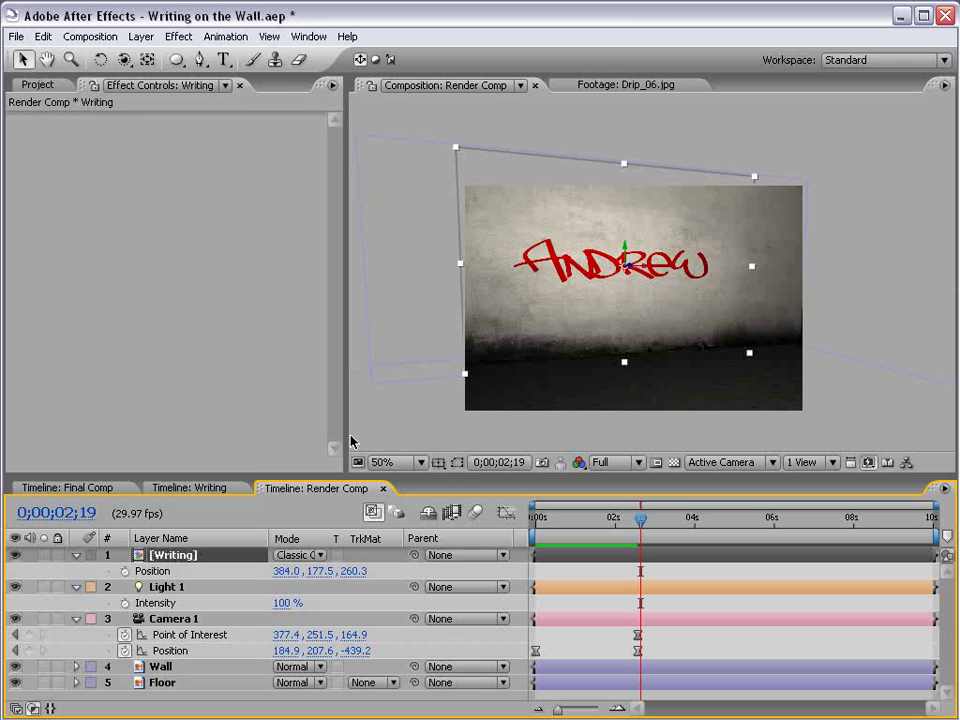
drag(627, 259, 671, 301)
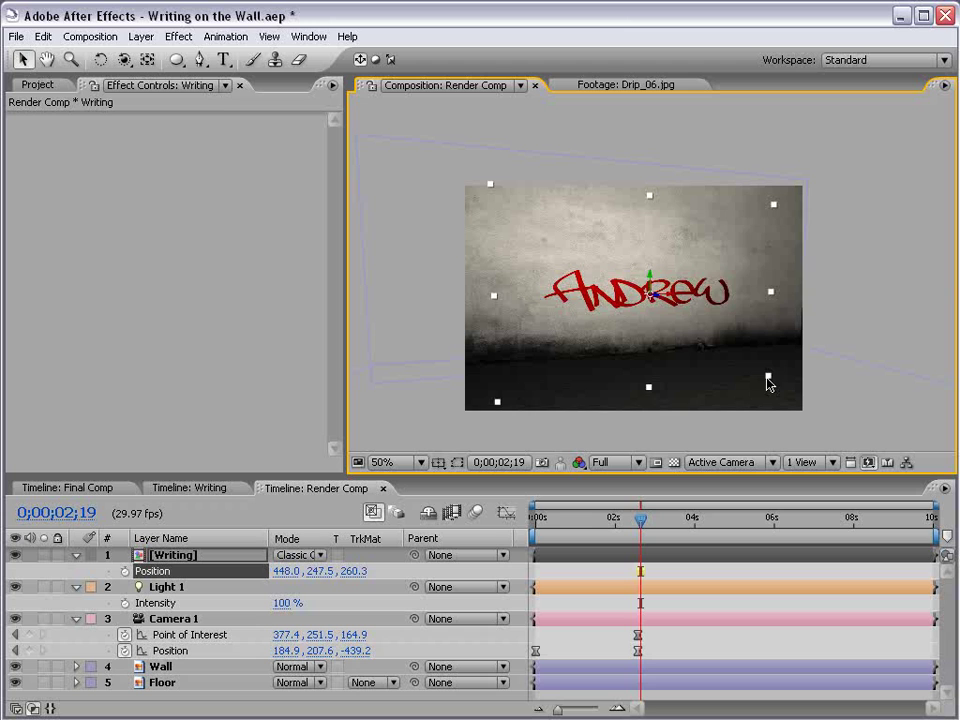
drag(768, 383, 750, 366)
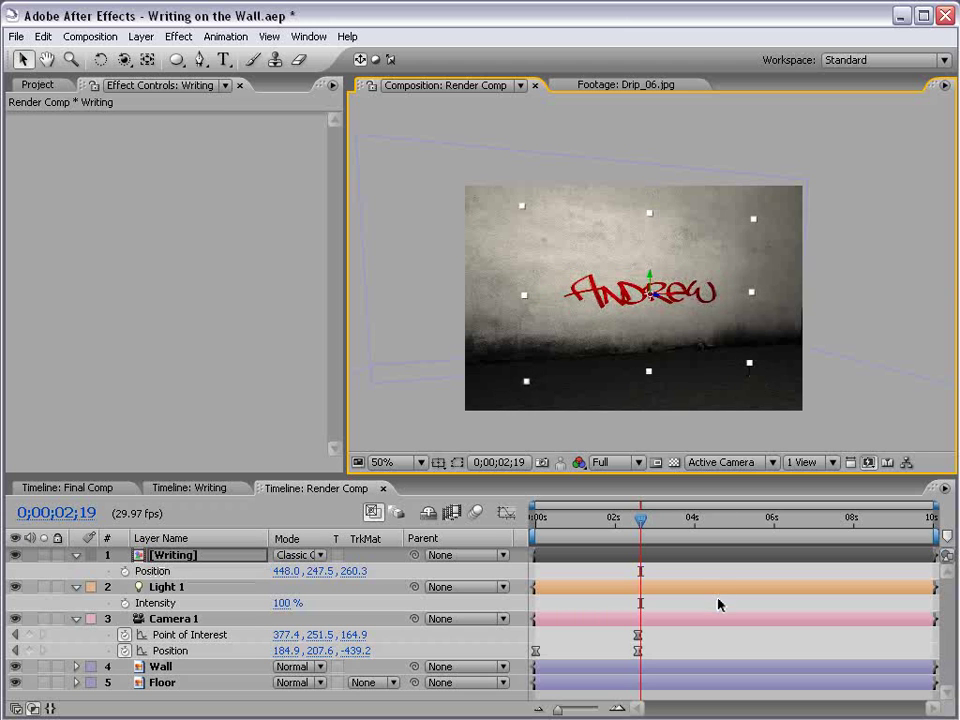
click(689, 574)
key(period)
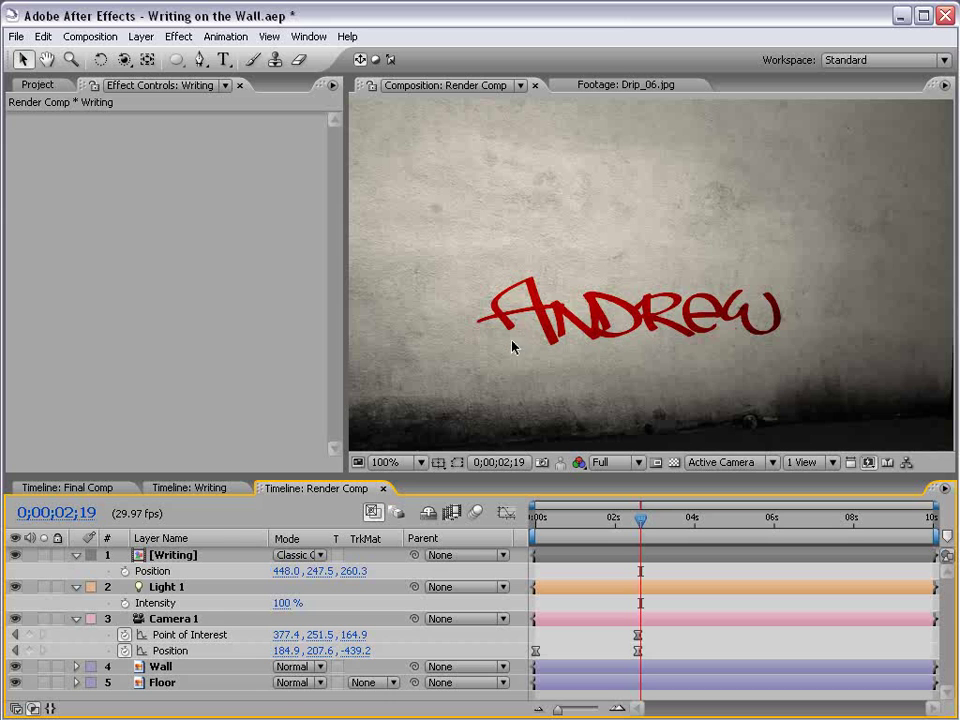
- Open the Writing comp and change the name text's fill color to a darker red
double_click(173, 556)
click(658, 279)
double_click(658, 279)
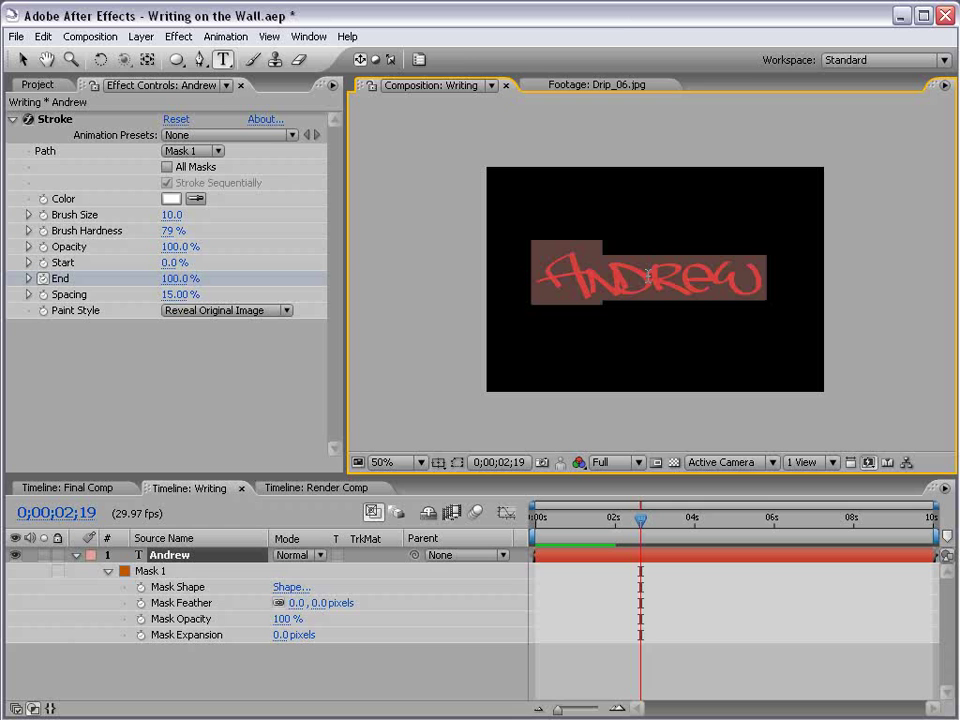
click(419, 60)
click(918, 162)
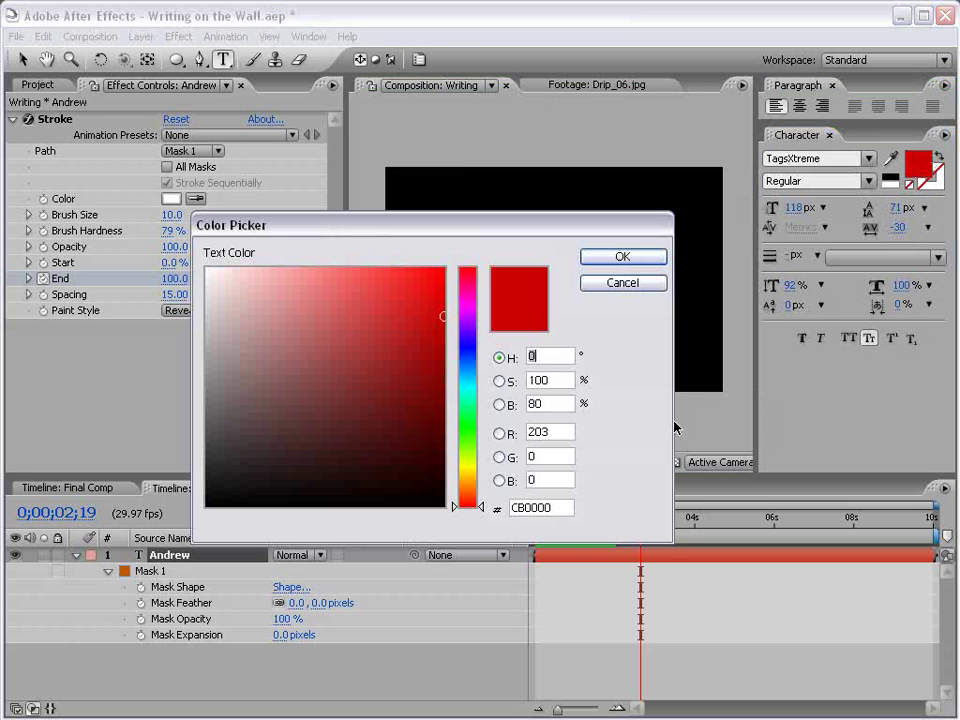
click(446, 346)
click(622, 257)
key(Escape)
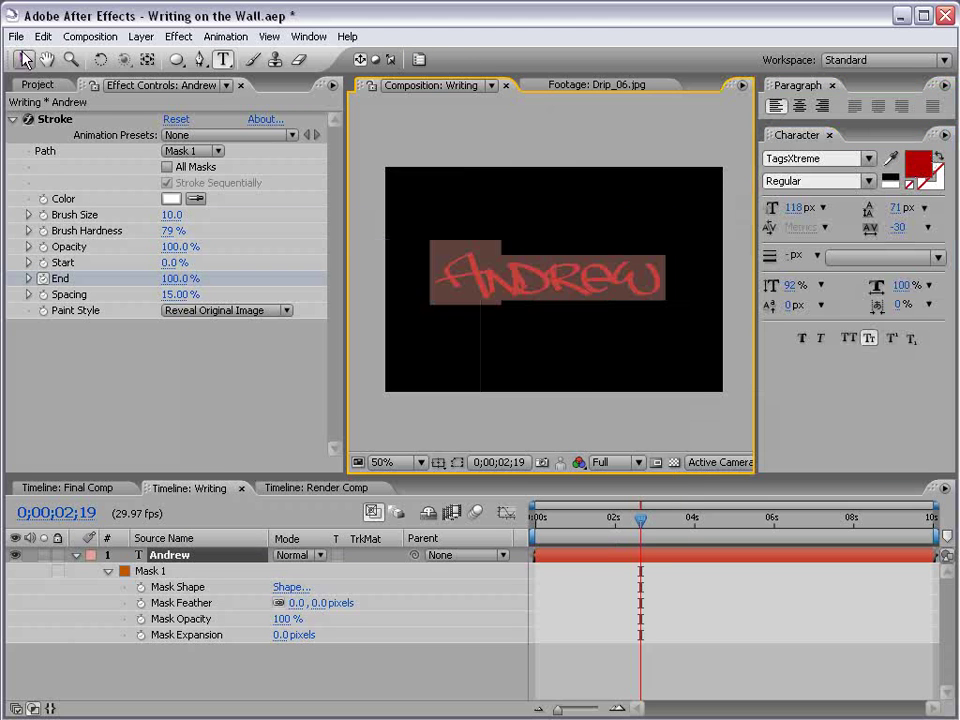
- Examine the darker lettering on the wall in Render Comp at around 0;00;02;07
click(112, 489)
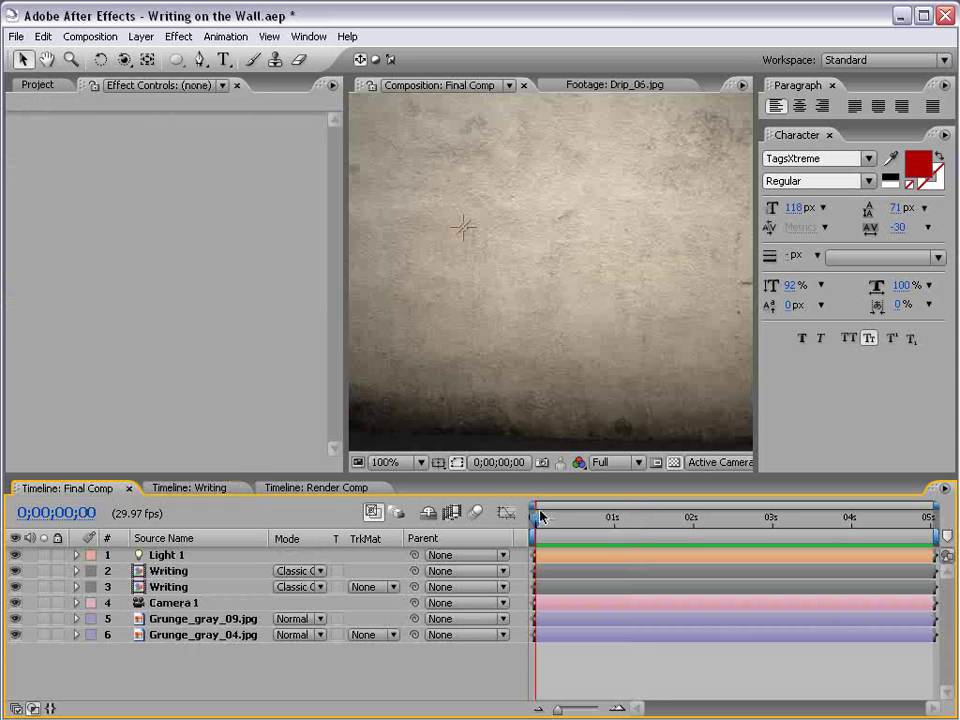
click(333, 489)
scroll(538, 369, down, 1)
key(h)
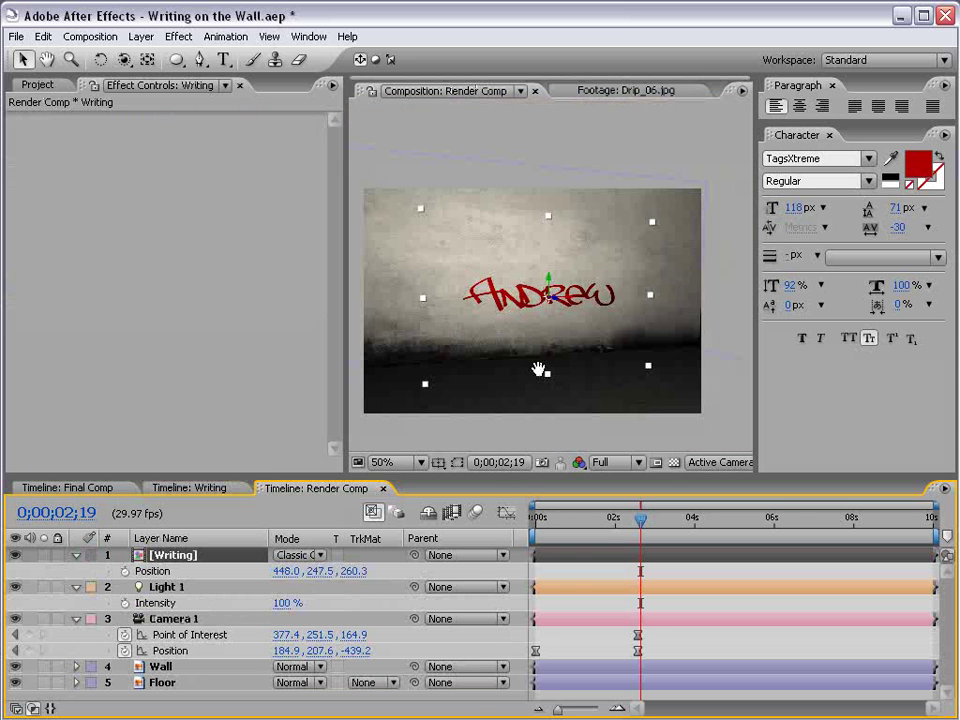
drag(538, 369, 542, 352)
drag(604, 521, 624, 528)
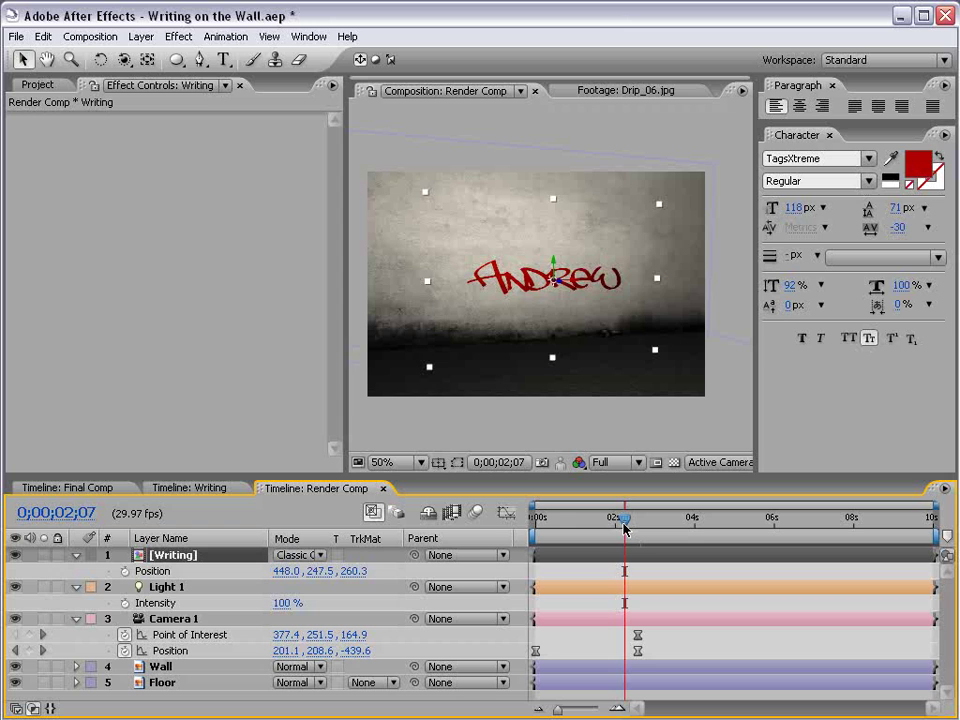
- Return to the Writing comp and expand the Paint_Splatter folder inside Riot_Gear_FX in the project, collapsing the Grungy_Textures folders
click(195, 488)
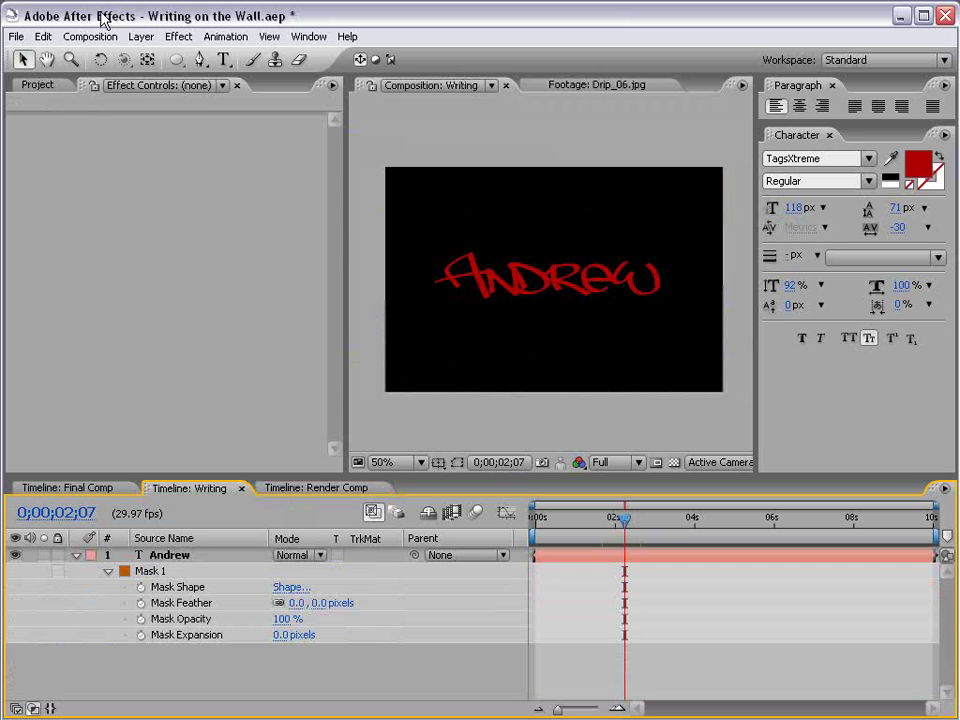
click(40, 86)
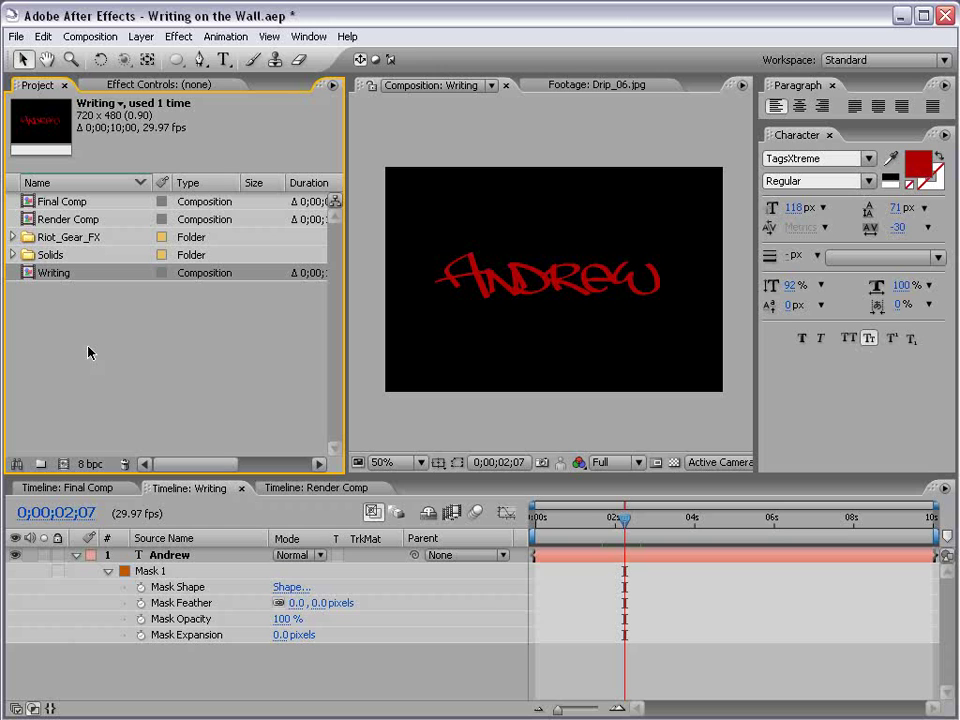
click(14, 239)
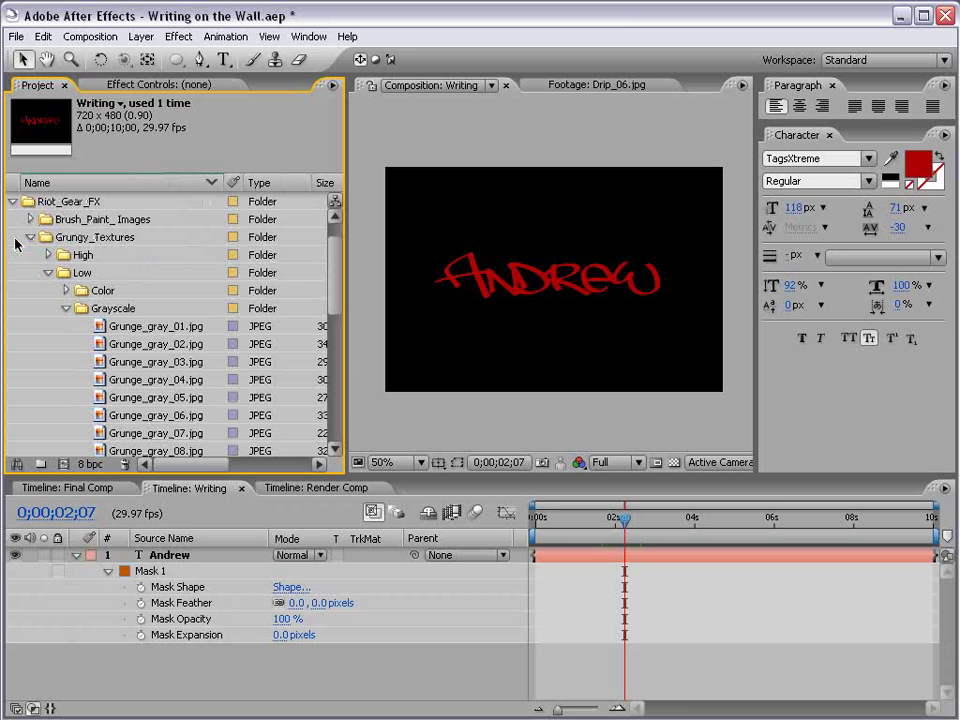
click(64, 308)
click(48, 272)
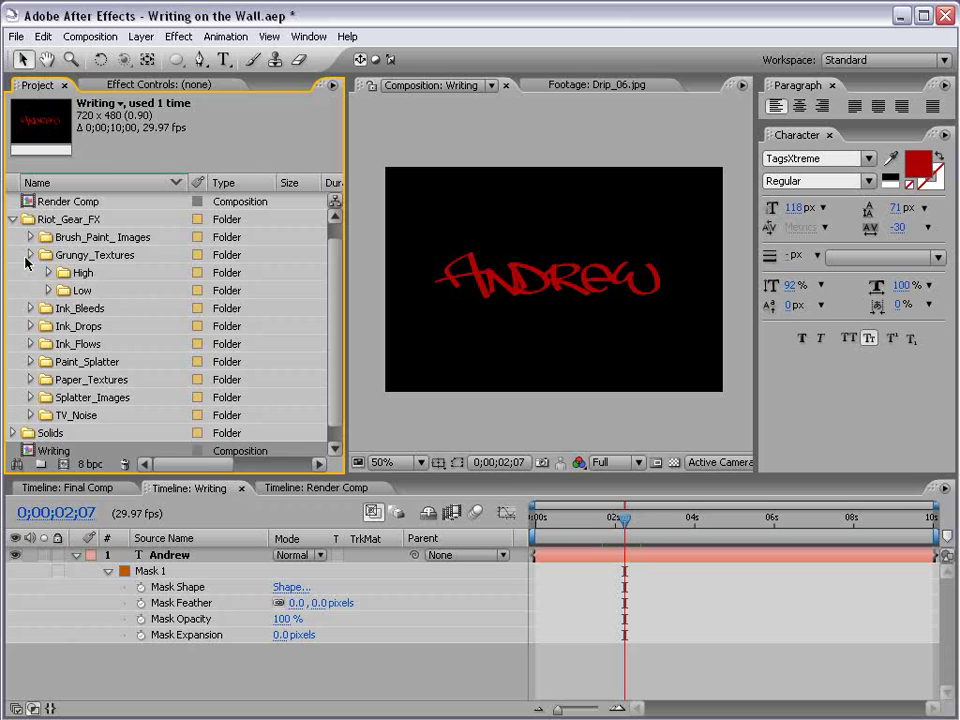
click(30, 255)
click(31, 344)
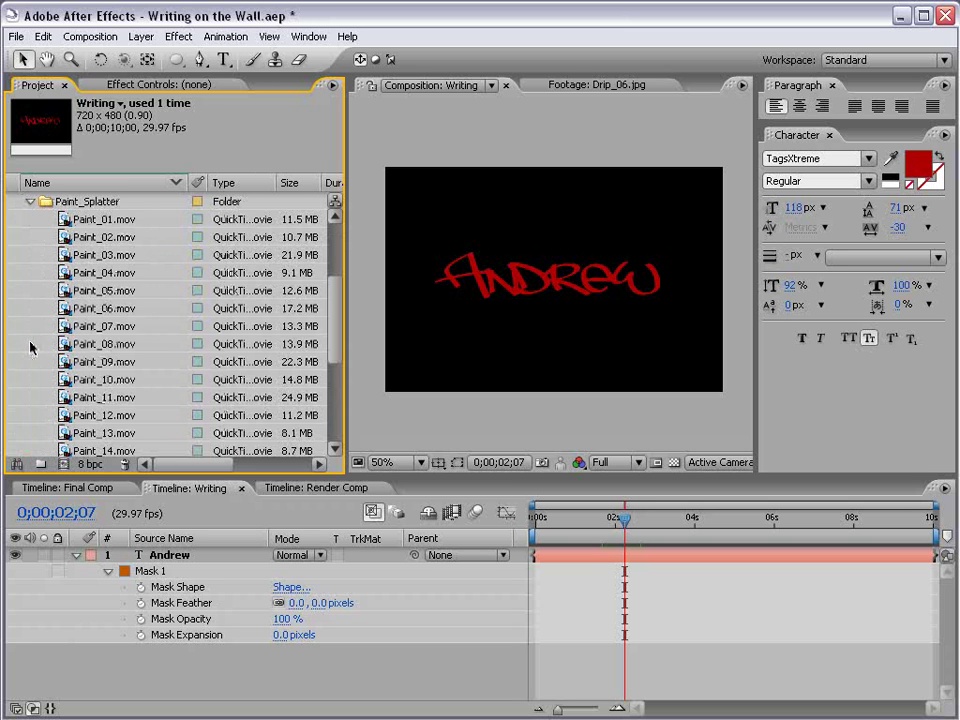
- Add Paint_01.mov above the name text in the Writing comp and scale it down to slightly wider than the frame
click(99, 220)
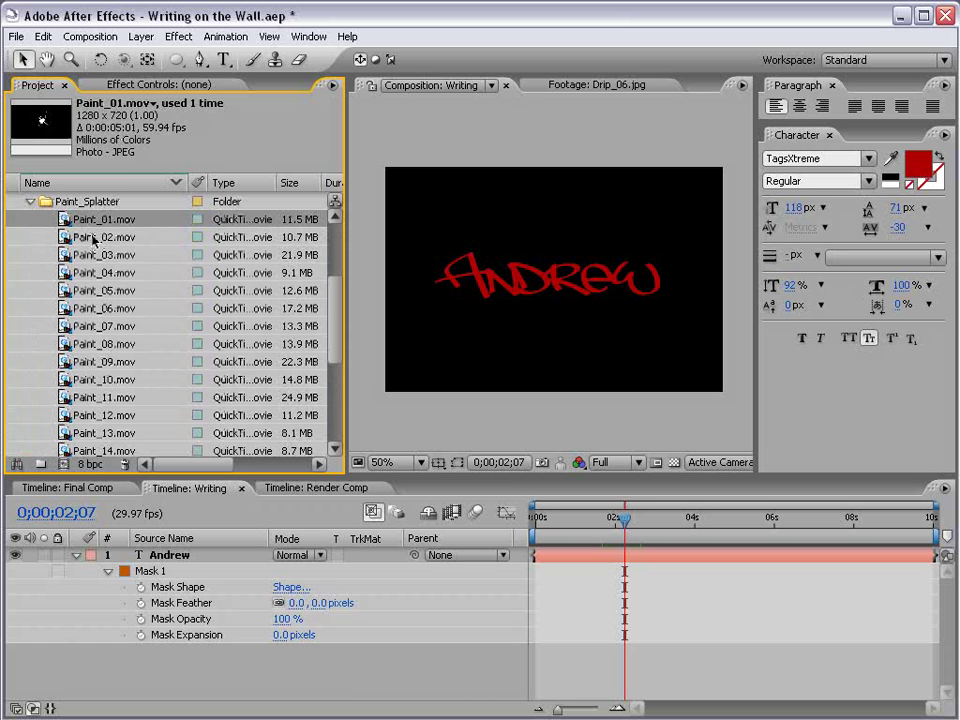
mouse_move(103, 224)
mouse_down()
mouse_move(258, 186)
mouse_move(577, 323)
mouse_up()
key(comma)
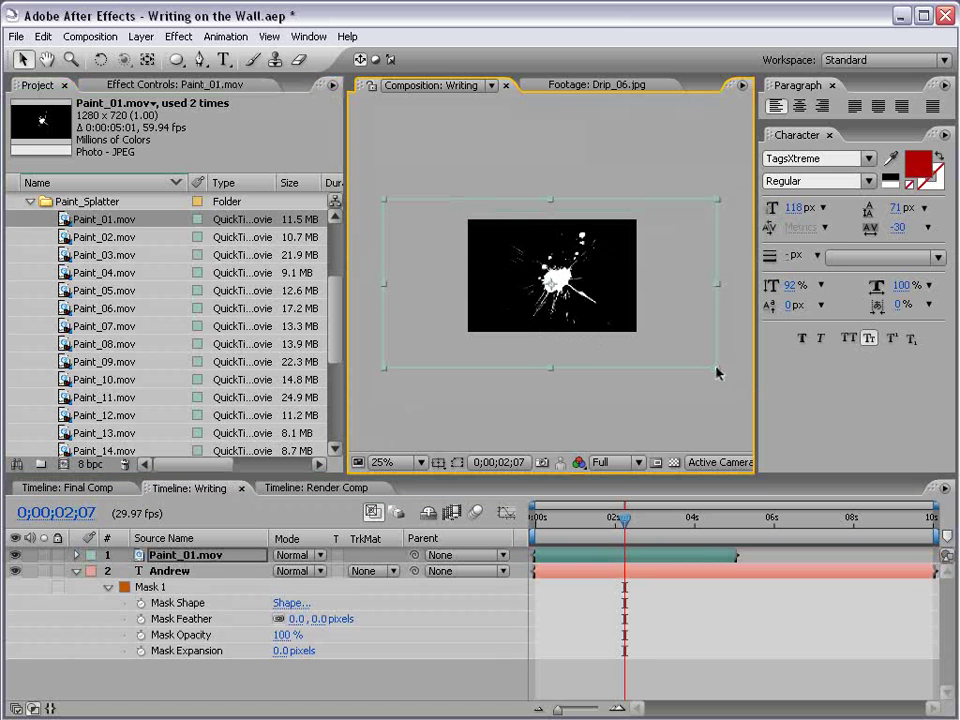
key(period)
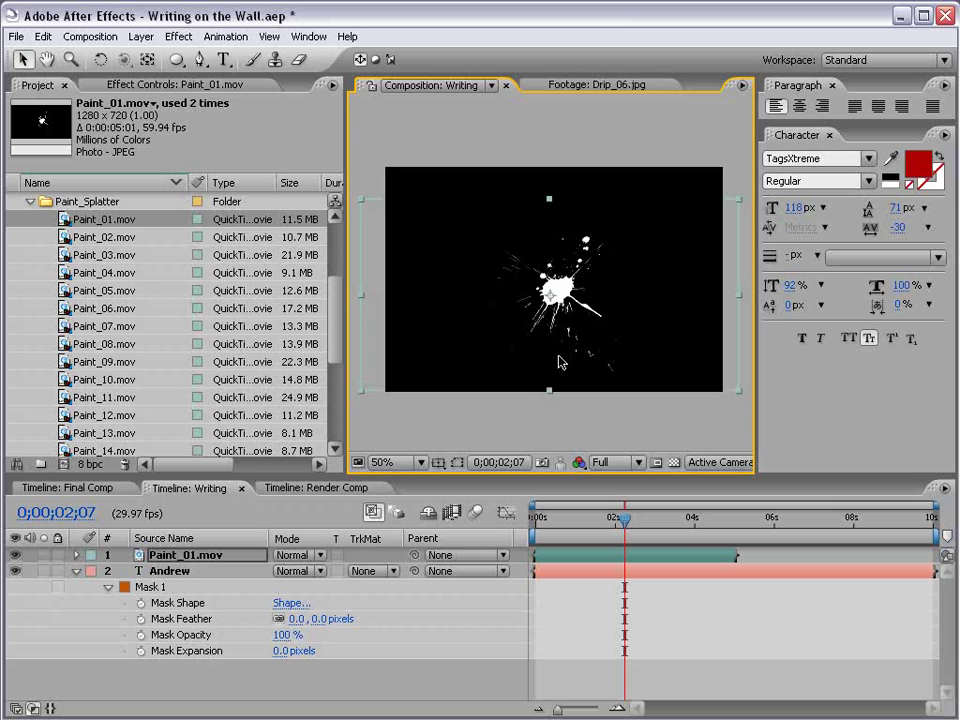
key(period)
key(comma)
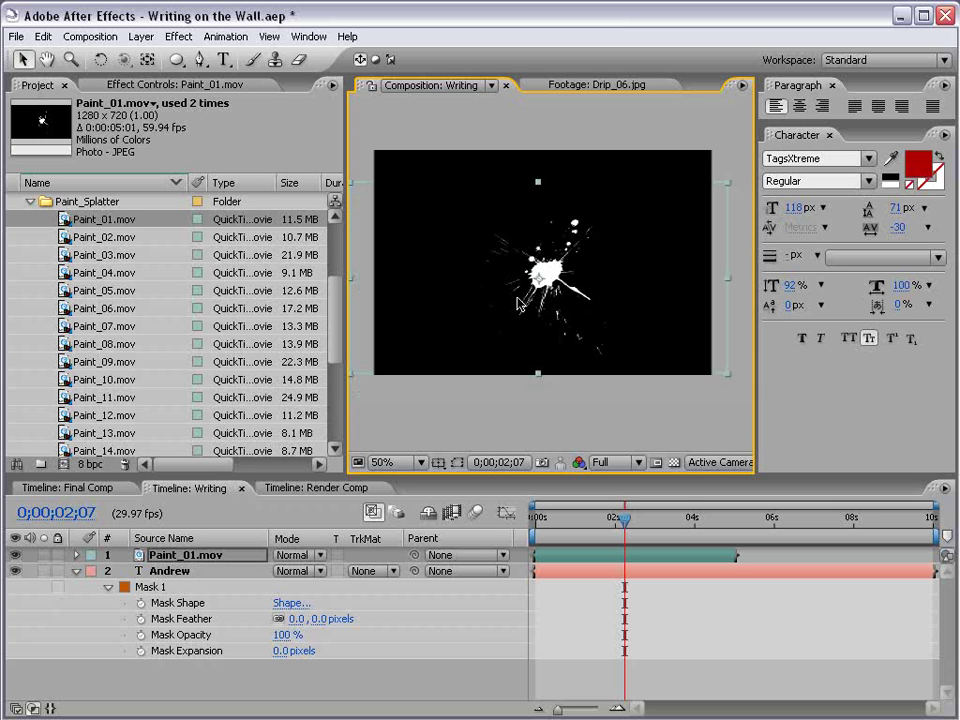
- Apply Set Matte to Paint_01.mov with Use For Matte set to Luminance, testing the cutout over the name by moving the splatter
click(178, 36)
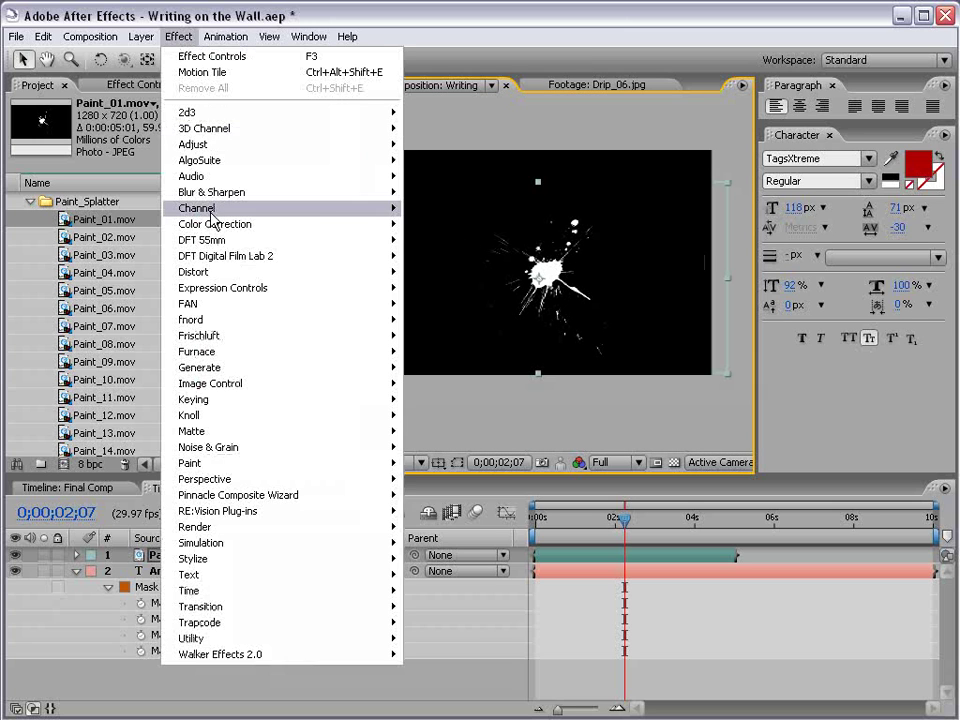
mouse_move(212, 208)
click(440, 383)
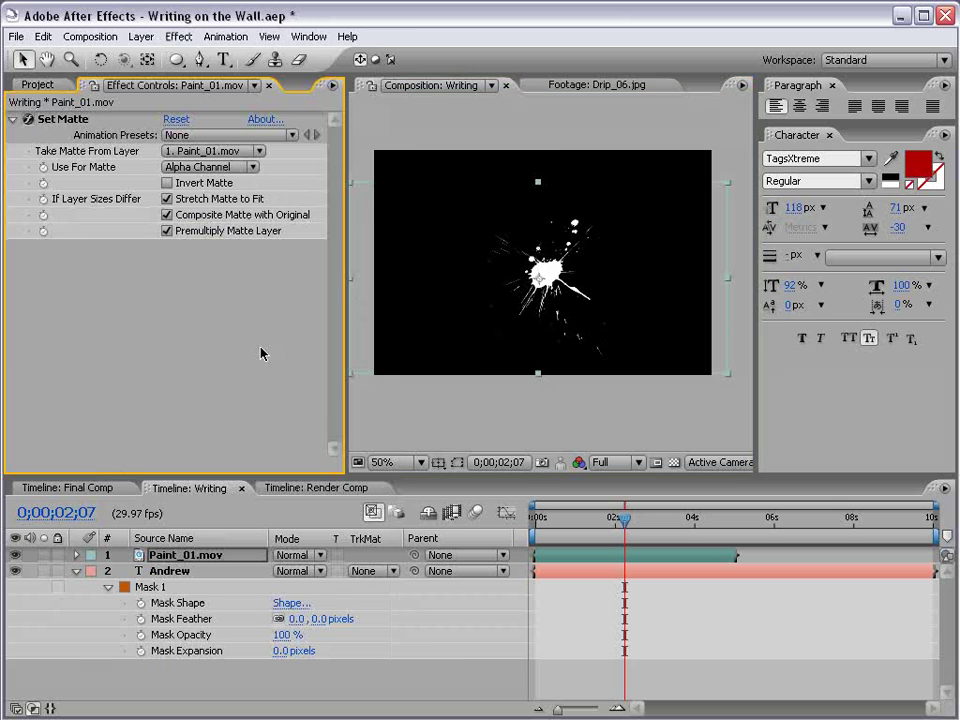
click(210, 167)
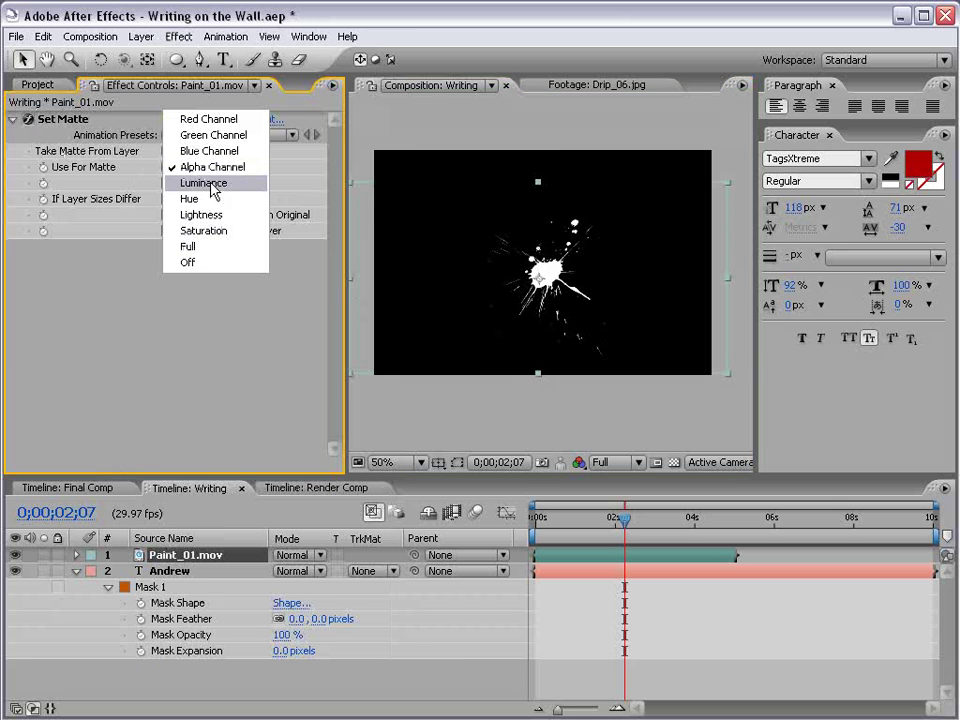
click(214, 184)
mouse_move(601, 320)
mouse_down()
mouse_move(574, 272)
mouse_move(555, 309)
mouse_move(576, 298)
mouse_up()
key(ctrl+z)
- Apply a Fill effect to Paint_01.mov and sample its color from the dark red name text
click(178, 36)
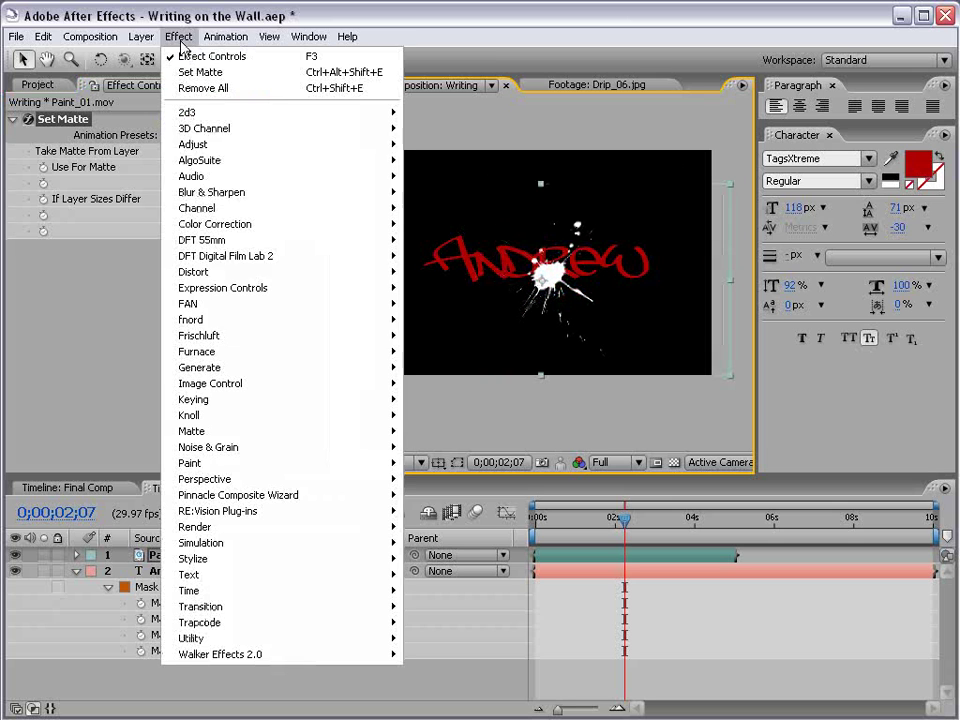
mouse_move(214, 370)
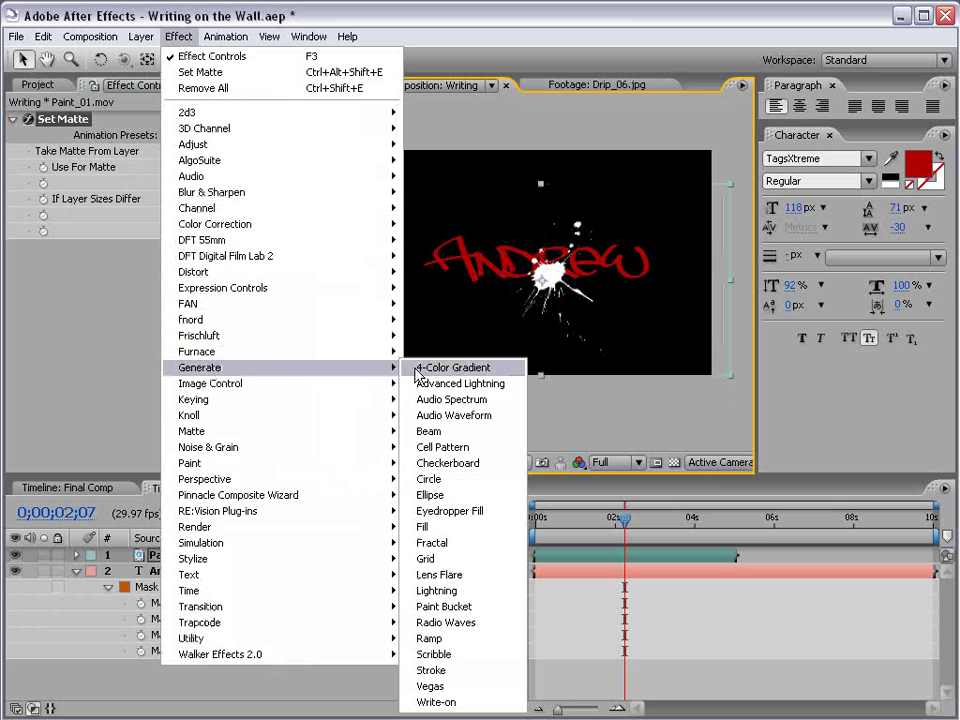
click(435, 528)
click(171, 311)
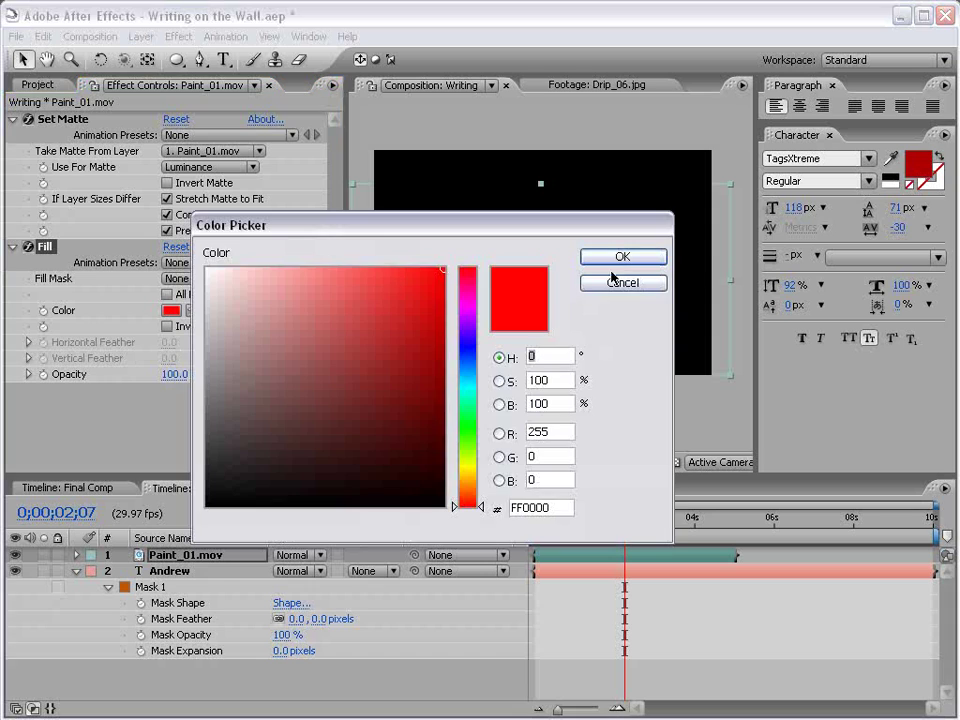
click(618, 279)
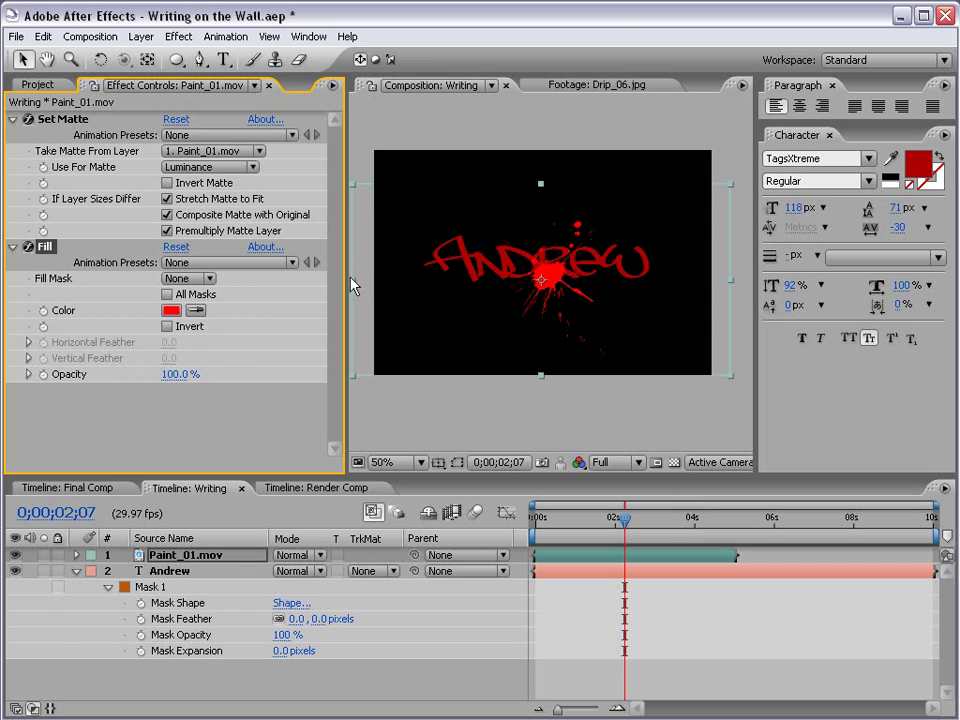
click(466, 259)
- Place the Paint_01.mov splatter just below the name's first letters and shift its layer to start at about 0;00;00;15
mouse_move(618, 290)
mouse_down()
mouse_move(570, 317)
mouse_move(523, 326)
mouse_up()
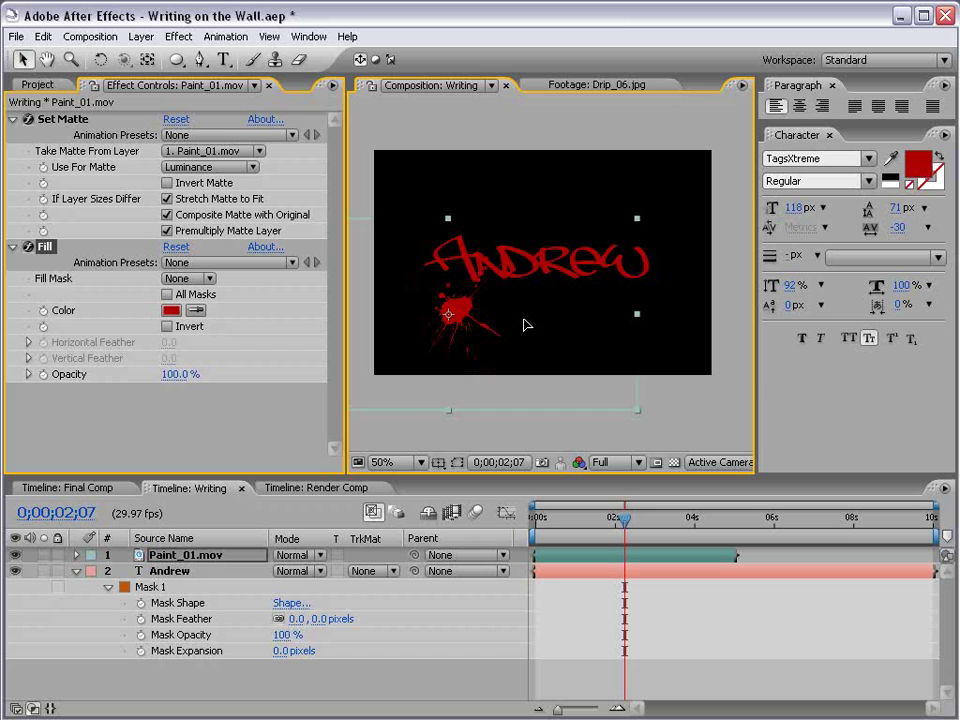
click(541, 520)
drag(541, 524, 557, 520)
key(bracketleft)
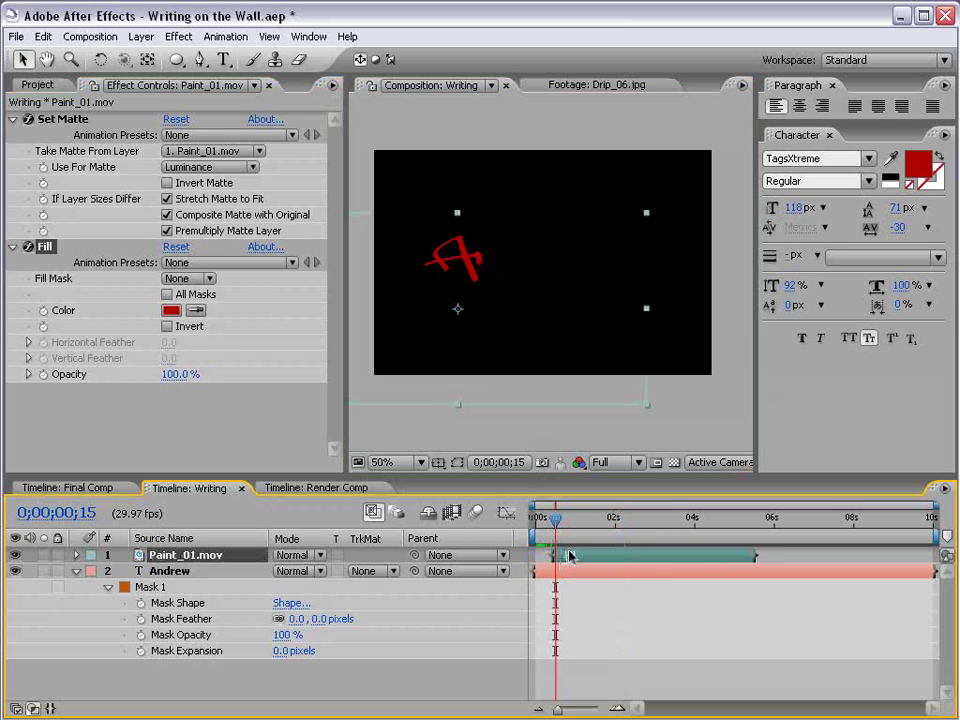
click(551, 520)
mouse_move(552, 523)
mouse_down()
mouse_move(568, 523)
mouse_move(553, 526)
mouse_up()
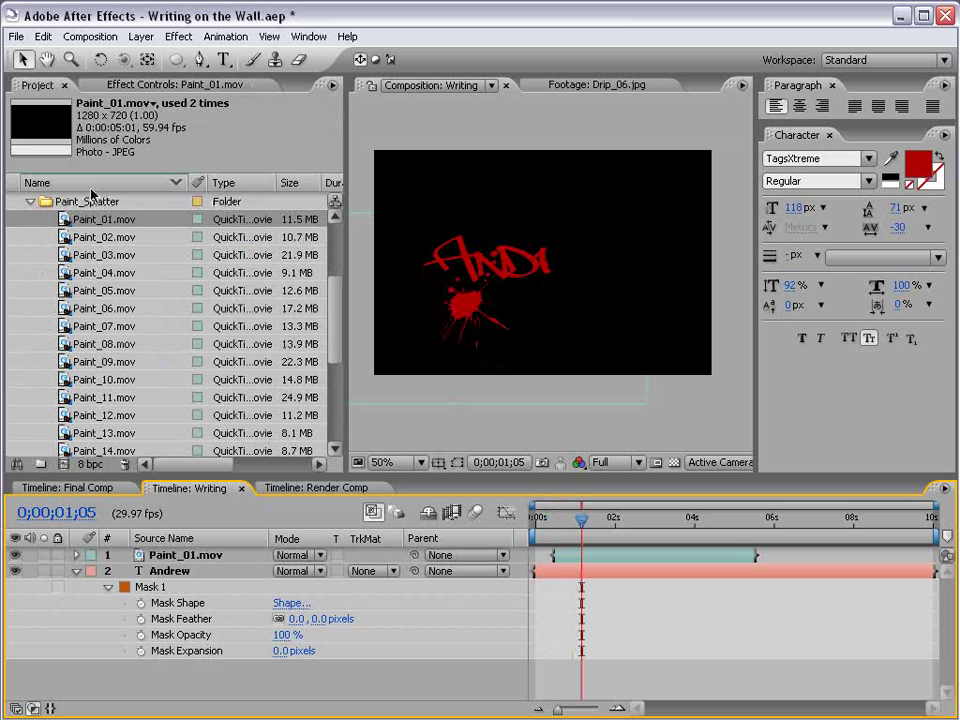
- Add Paint_02.mov to the top of the Writing comp and copy the Set Matte and Fill effects from Paint_01.mov onto it
mouse_move(95, 237)
mouse_down()
mouse_move(100, 253)
mouse_move(489, 261)
mouse_move(523, 243)
mouse_up()
click(576, 577)
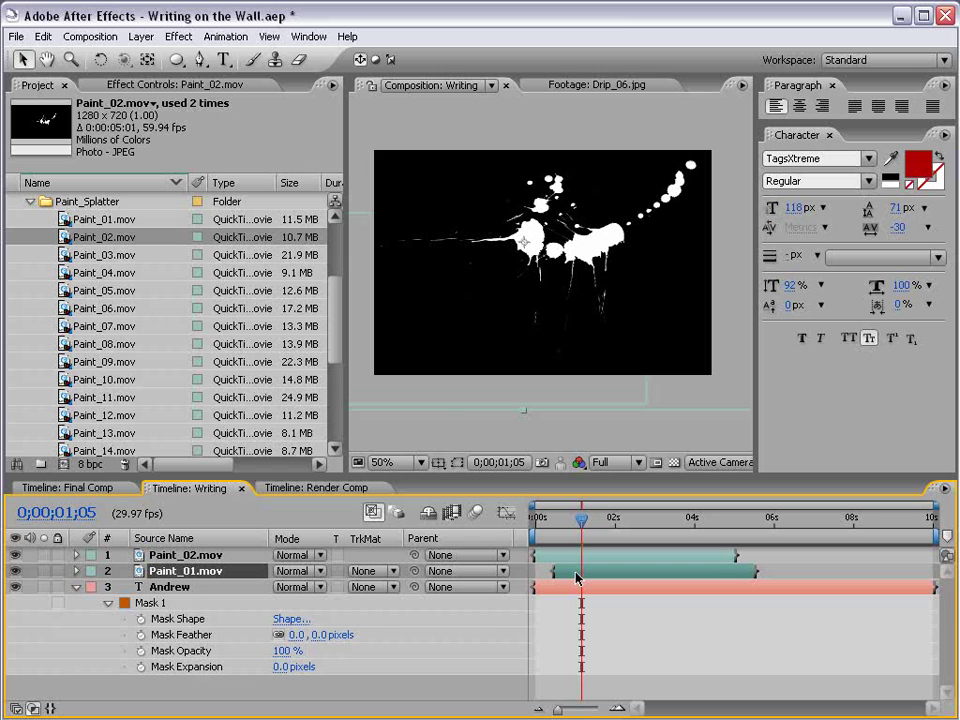
click(118, 86)
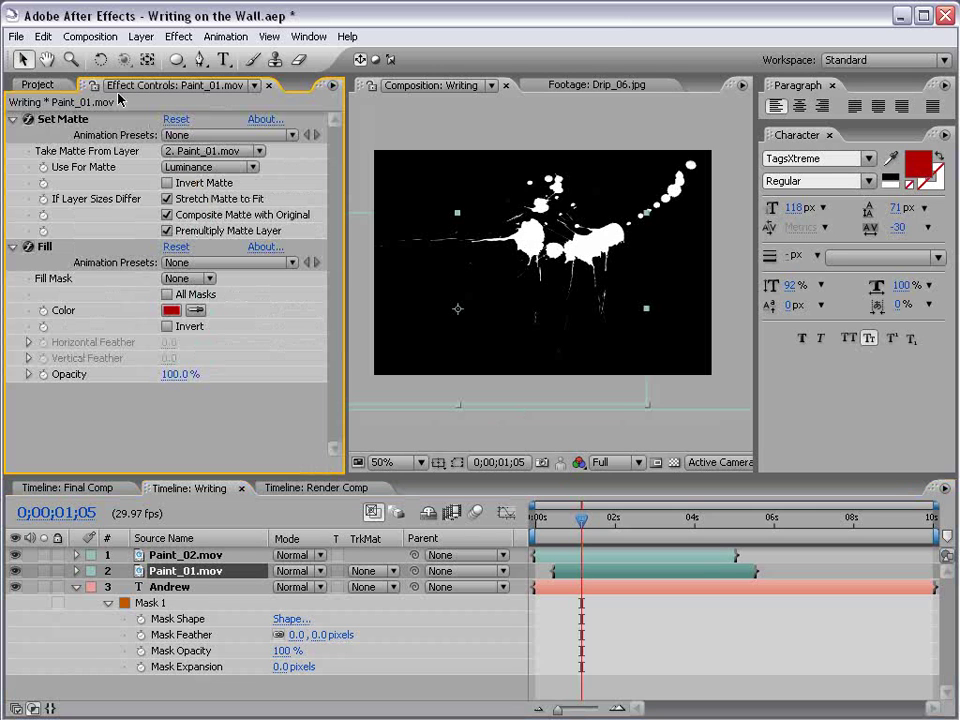
click(60, 119)
click(46, 248)
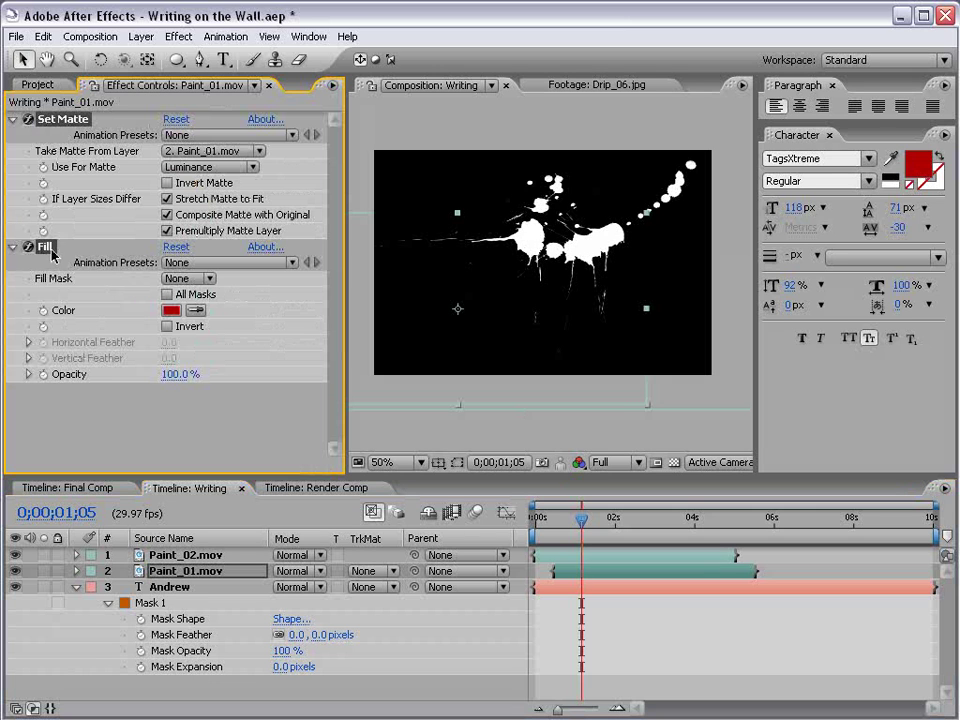
click(176, 557)
key(ctrl+v)
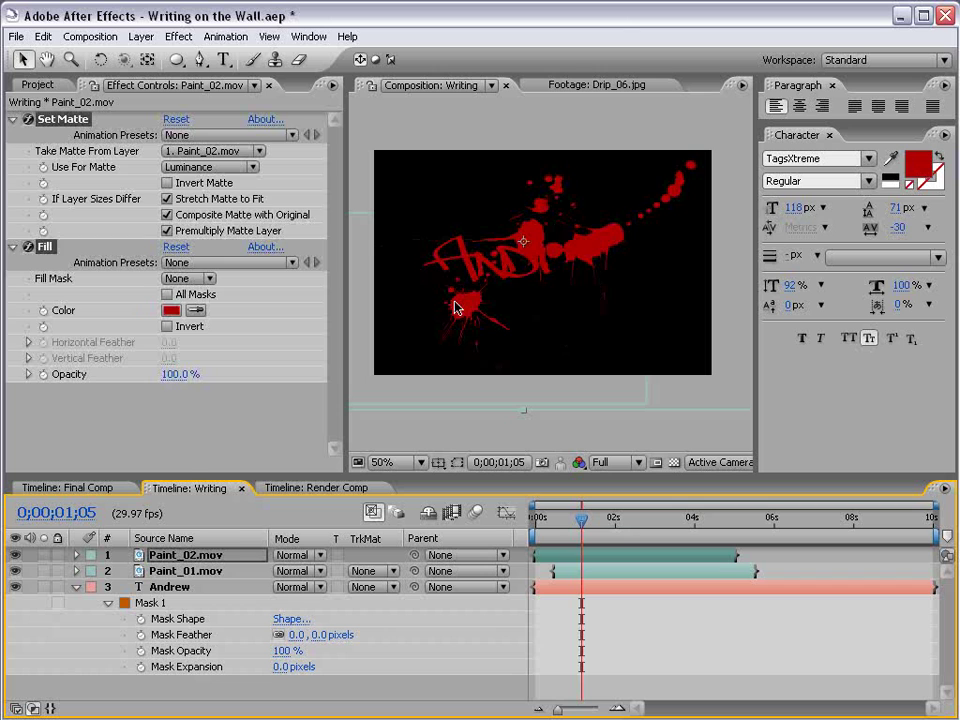
- Shrink Paint_02.mov to slightly wider than the frame, place it above the name's last letters, and start its layer at about 0;00;01;00
scroll(561, 261, down, 1)
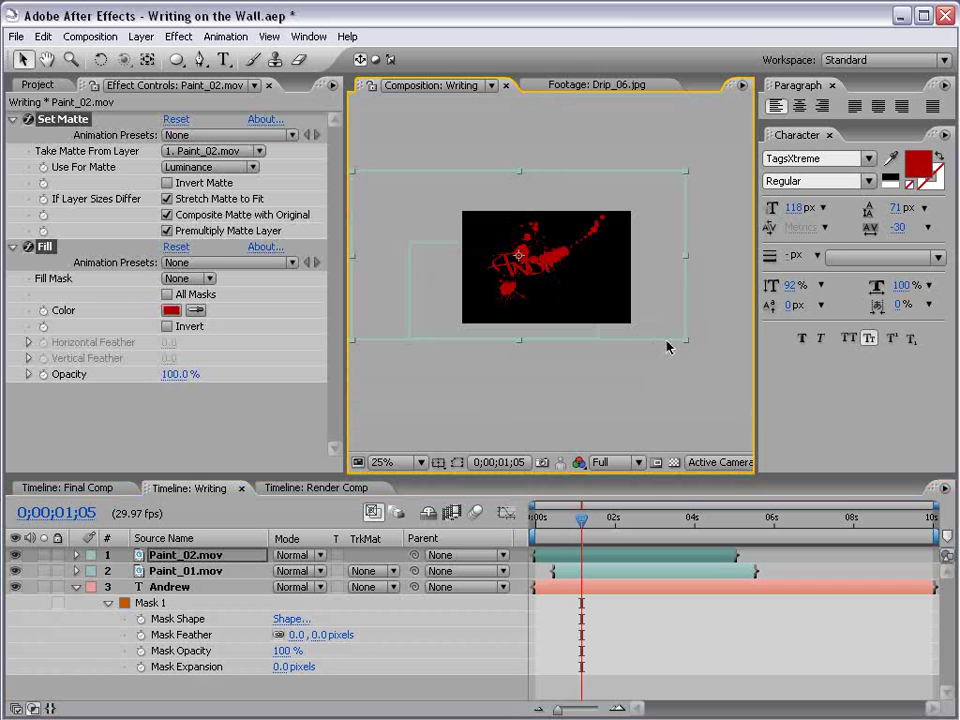
scroll(553, 289, up, 1)
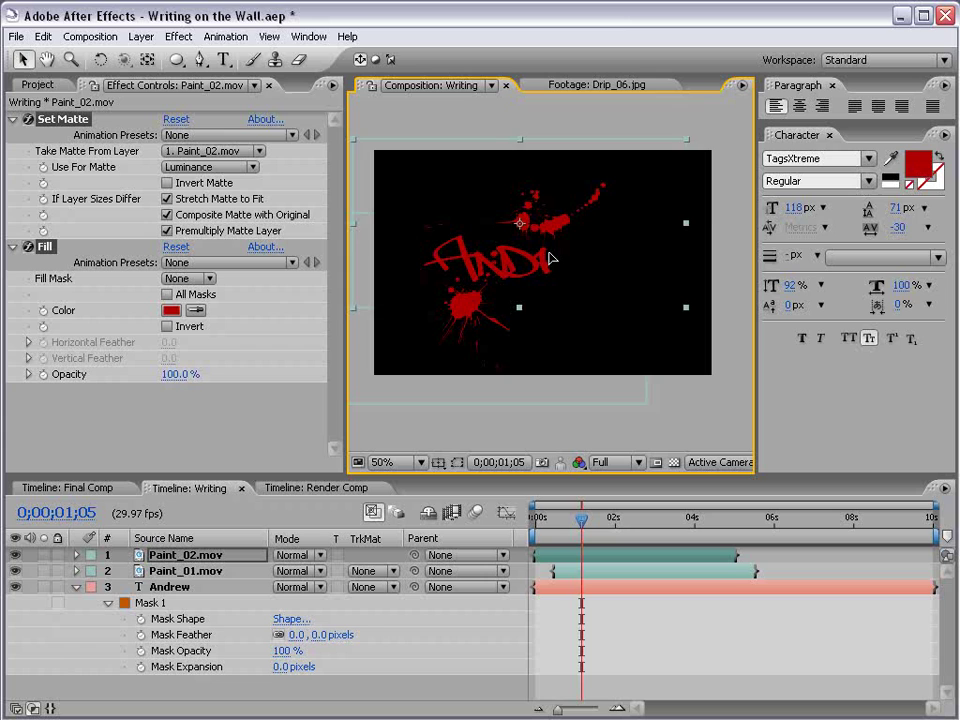
drag(560, 258, 570, 260)
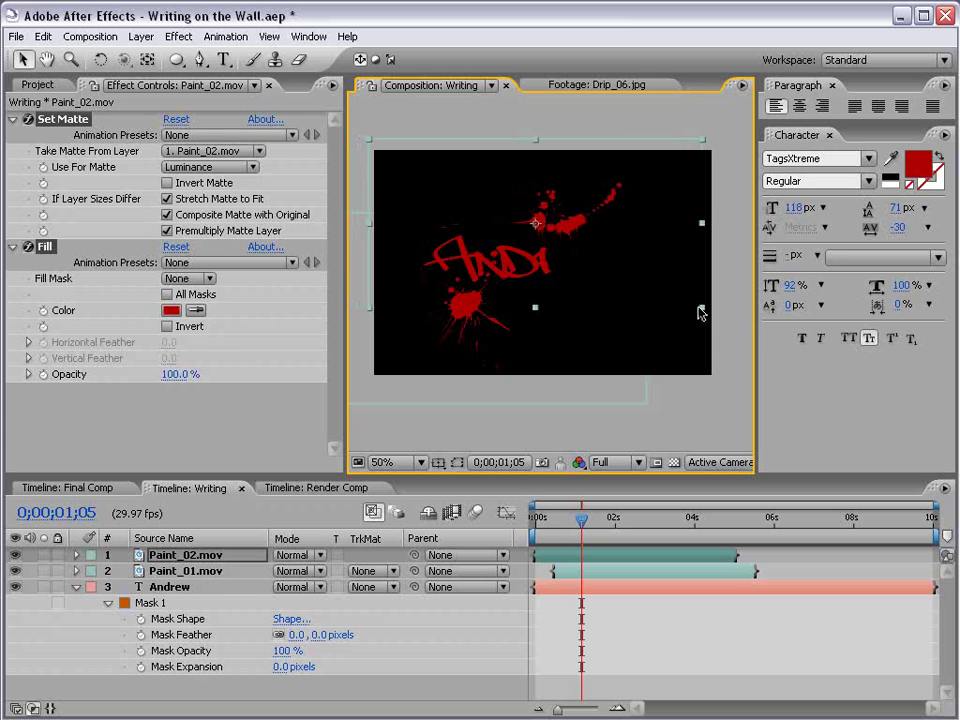
drag(701, 307, 746, 330)
drag(586, 259, 598, 251)
mouse_move(581, 525)
mouse_down()
mouse_move(565, 526)
mouse_move(579, 555)
mouse_move(615, 553)
mouse_move(598, 522)
mouse_move(590, 551)
mouse_move(568, 522)
mouse_move(604, 521)
mouse_up()
click(580, 522)
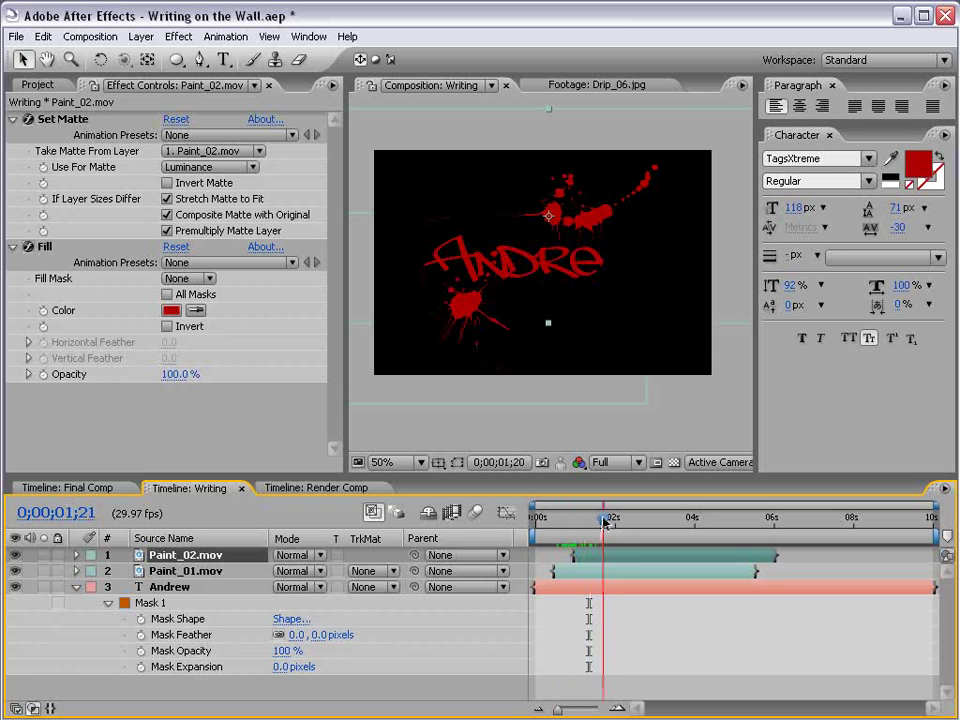
- Add Paint_04.mov with the same Set Matte and Fill effects, rotated about 20° clockwise and scaled down below the name's last letters
click(54, 92)
click(76, 273)
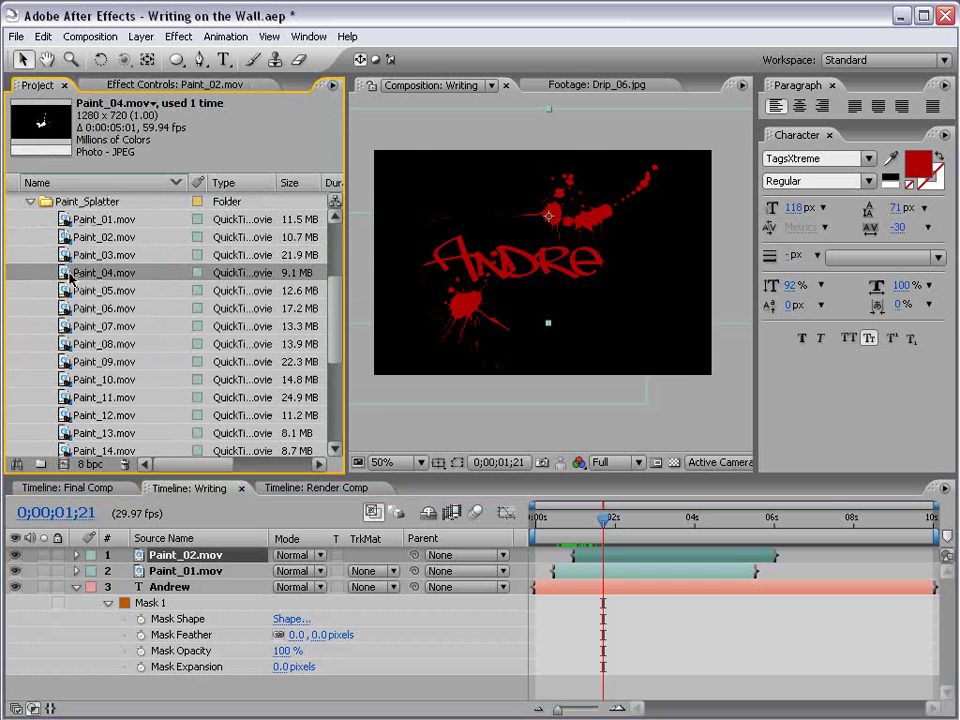
mouse_move(70, 281)
mouse_down()
mouse_move(643, 272)
mouse_move(565, 285)
mouse_up()
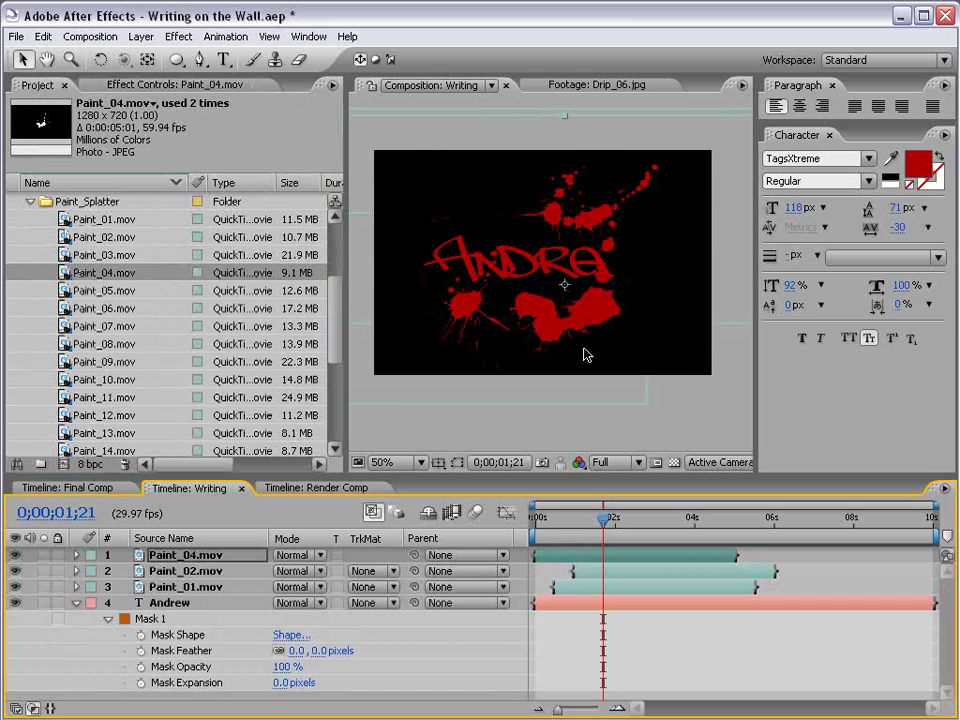
key(v)
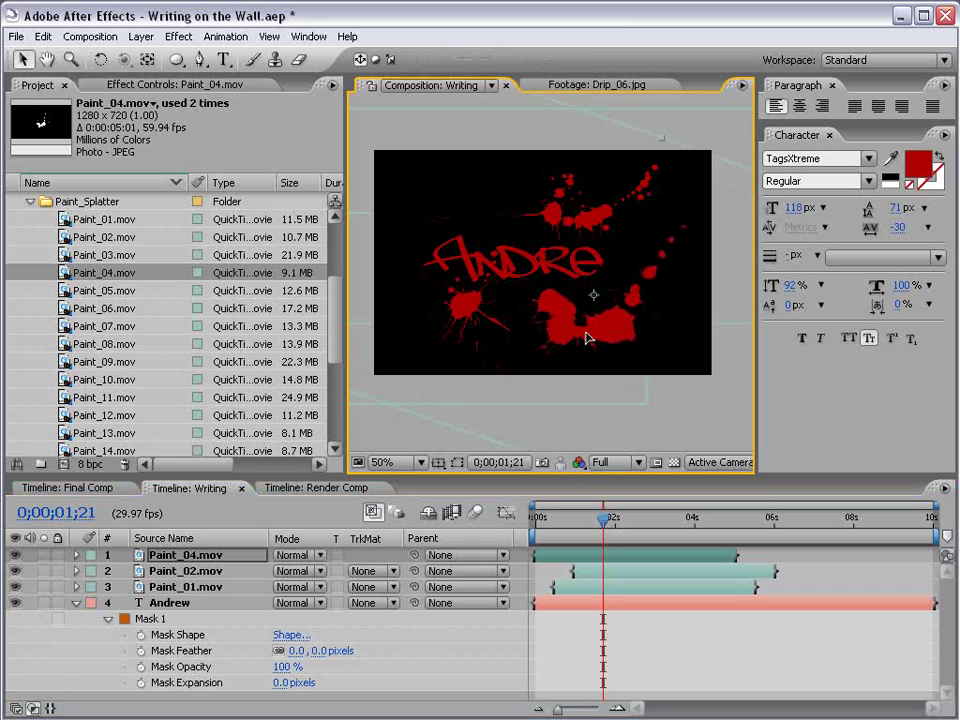
key(comma)
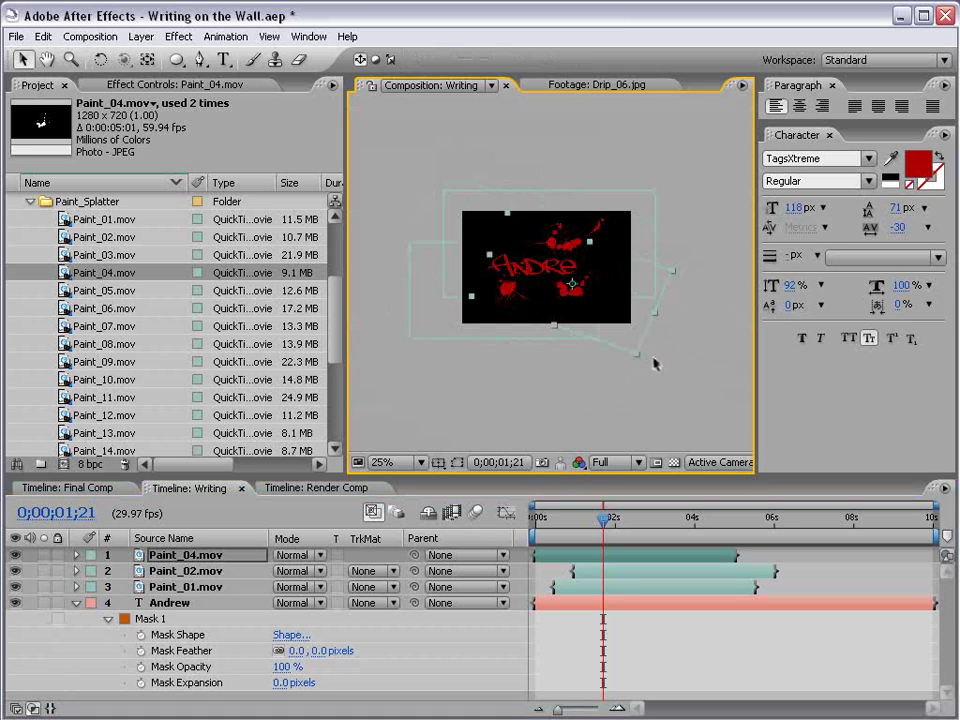
key(period)
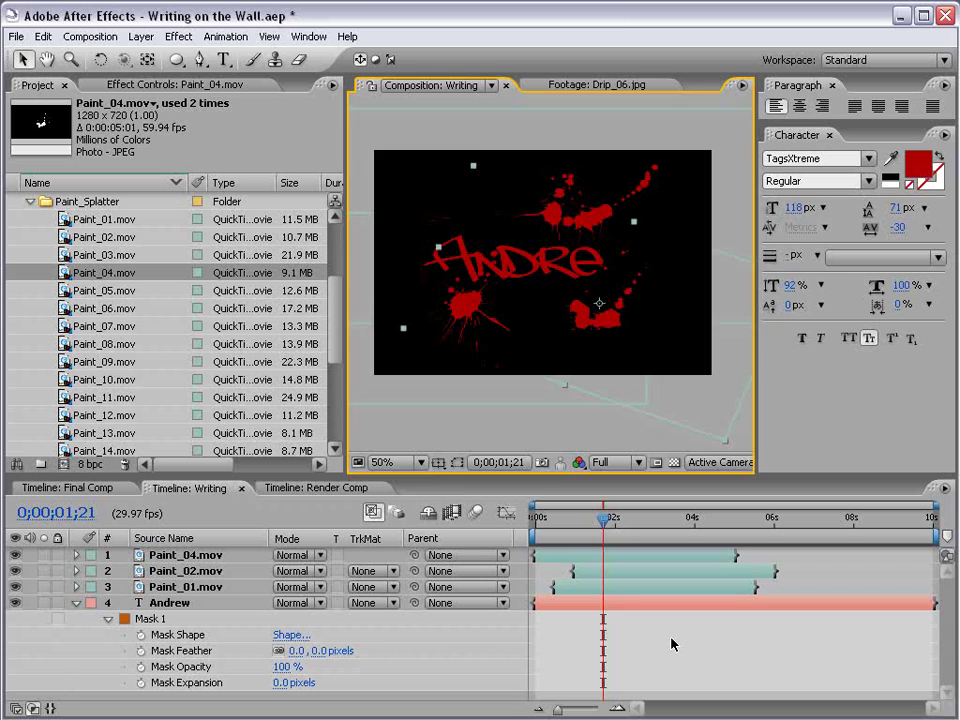
- Shift the Paint_04.mov layer to start at about 0;00;01;15 and nudge its splatter slightly lower
drag(563, 561, 640, 561)
mouse_move(603, 517)
mouse_down()
mouse_move(589, 518)
mouse_move(619, 518)
mouse_move(624, 552)
mouse_move(538, 518)
mouse_move(646, 521)
mouse_up()
drag(622, 337, 621, 345)
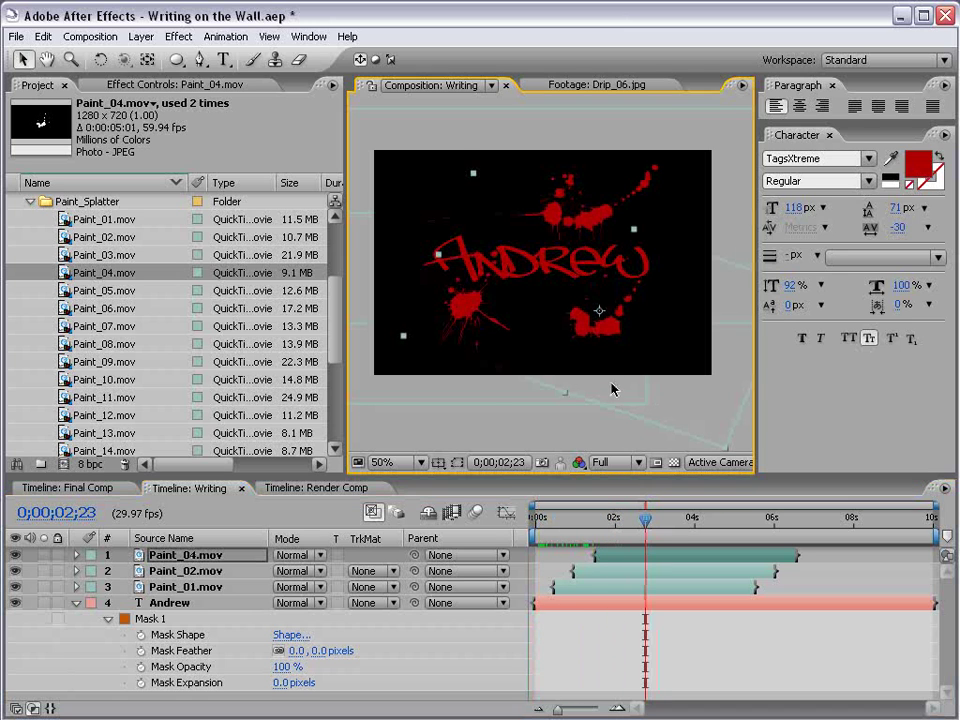
- In the Render Comp, raise the Writing layer to a Y position of 217.5 and reframe Camera 1's end keyframes at 0;00;02;16
click(316, 488)
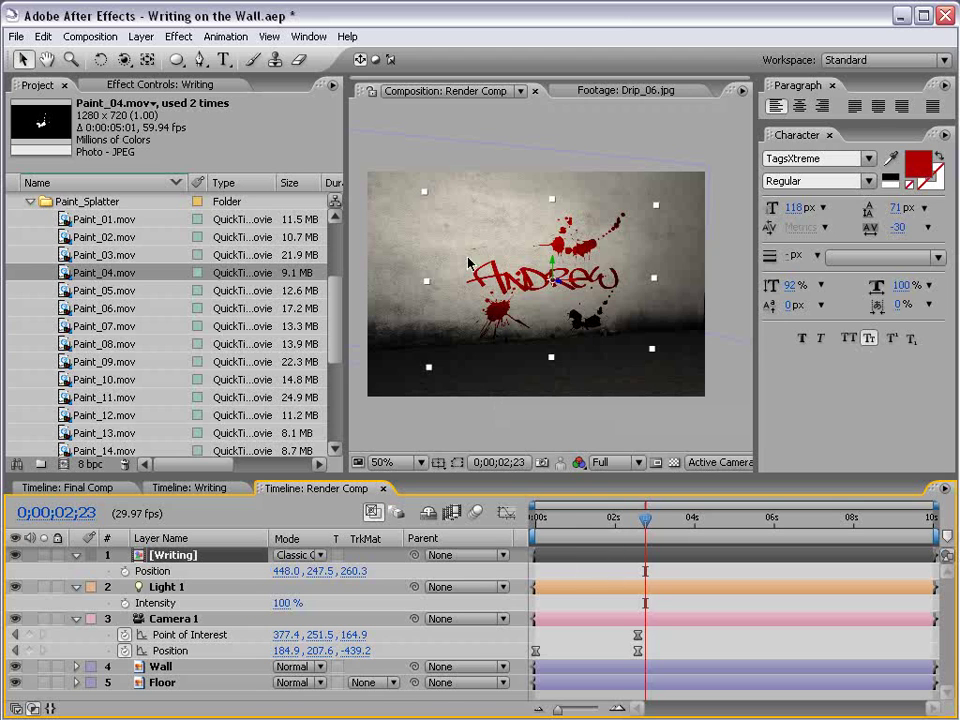
drag(555, 272, 554, 256)
click(636, 576)
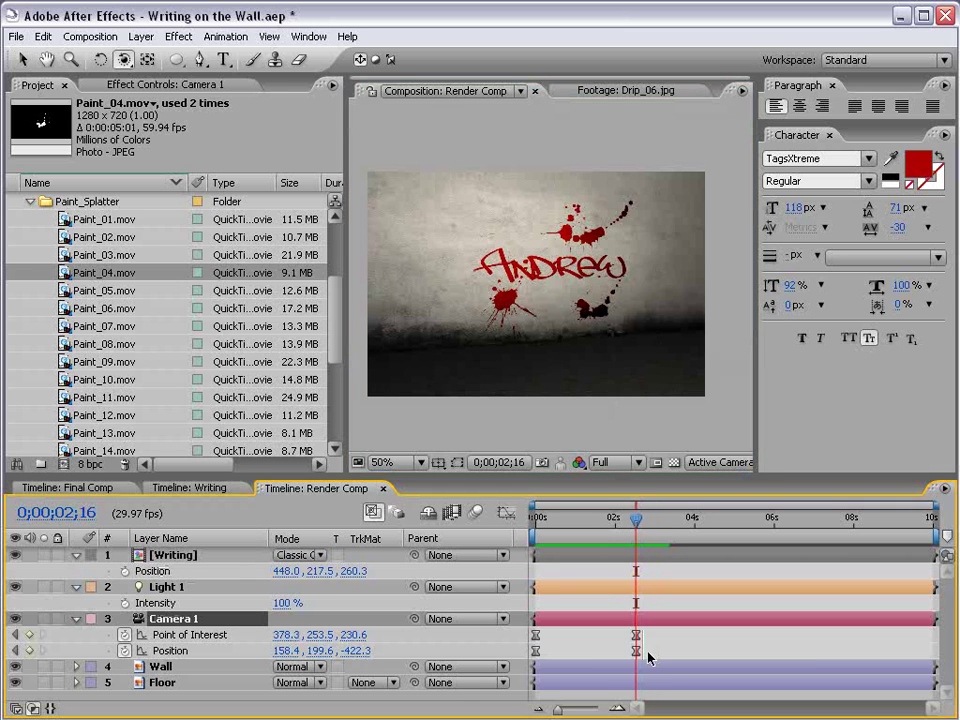
- Preview the Render Comp animation and check the splatter timing up to about 0;00;00;23
key(KP_0)
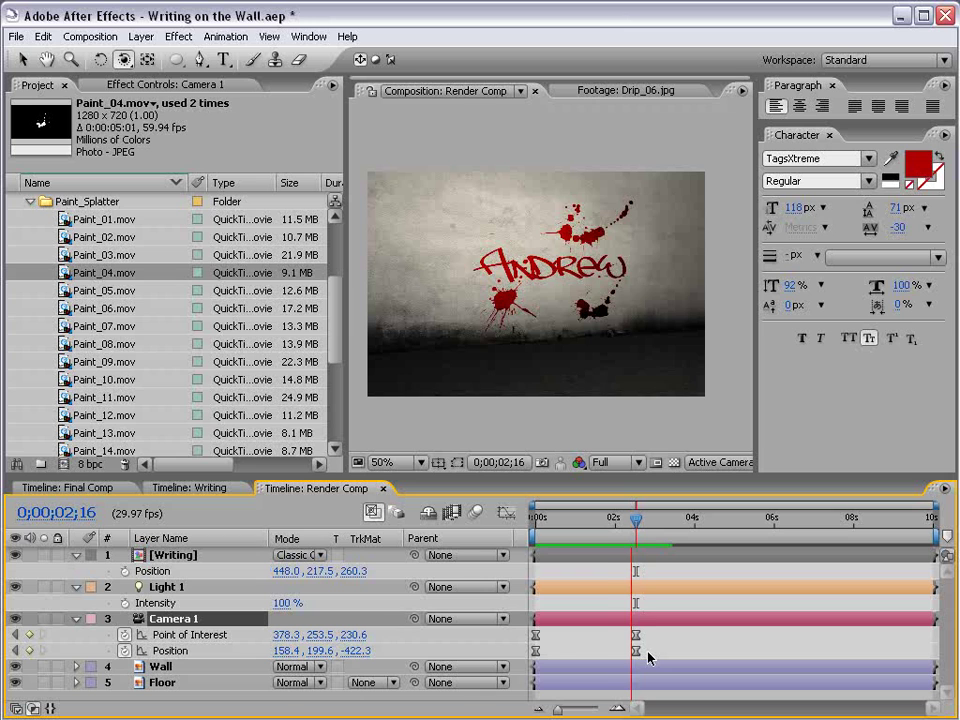
click(558, 513)
mouse_move(558, 515)
mouse_down()
mouse_move(603, 524)
mouse_move(567, 532)
mouse_up()
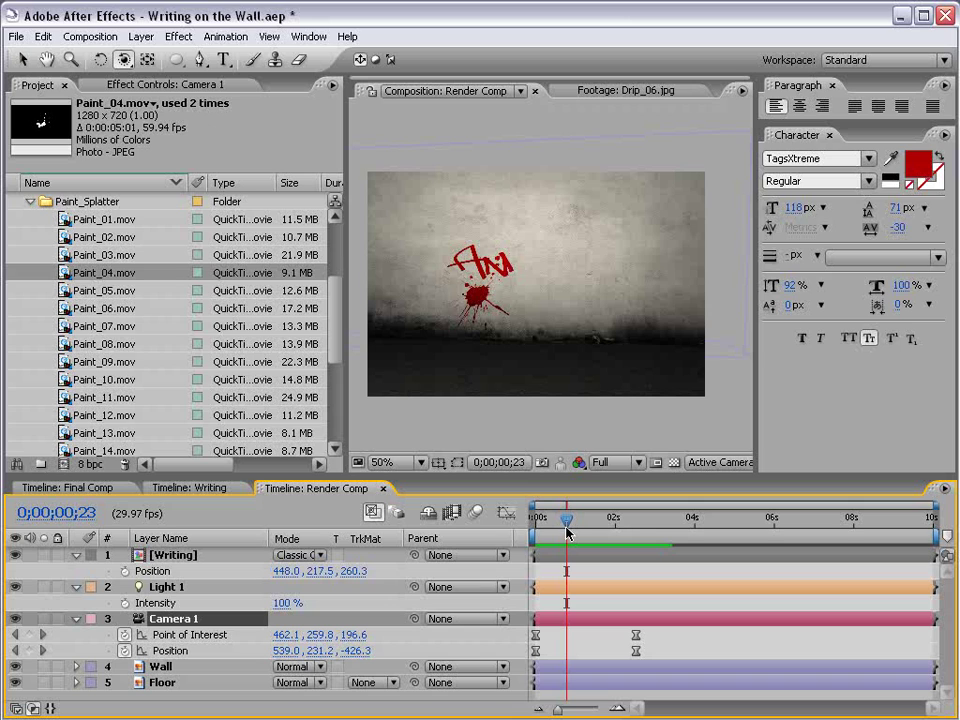
- Collapse the properties of the Writing, Light 1 and Camera 1 layers and save the project
click(76, 555)
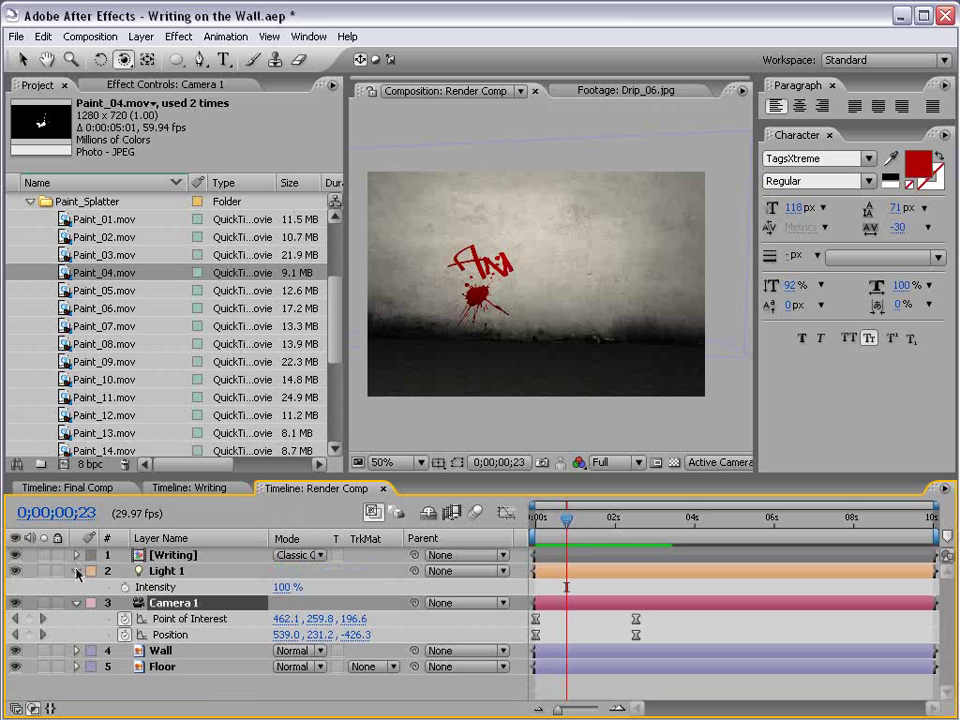
click(76, 571)
click(76, 587)
key(ctrl+s)
key(v)
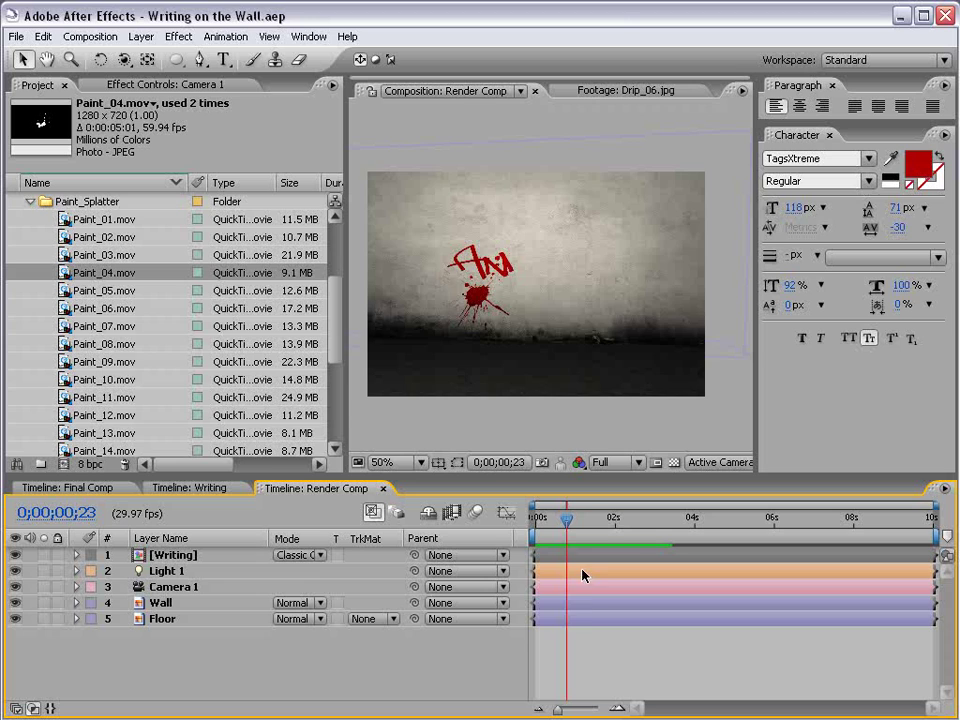
- Duplicate the Writing layer in the Render Comp, viewing the finished name at 0;00;02;01
drag(568, 522, 617, 529)
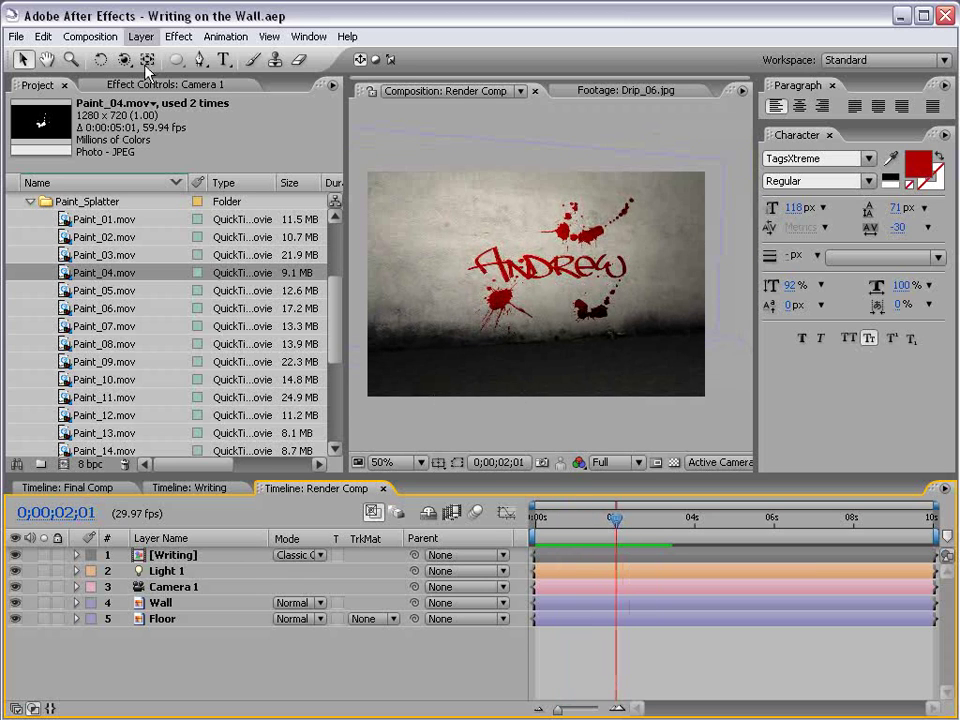
drag(334, 353, 337, 281)
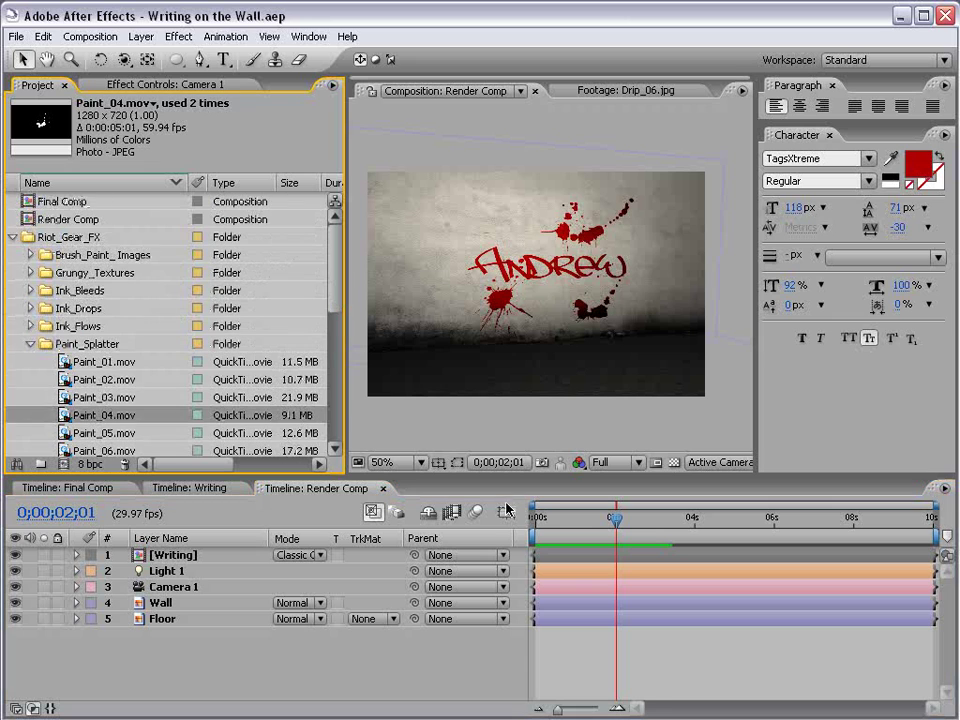
click(648, 691)
scroll(590, 308, up, 1)
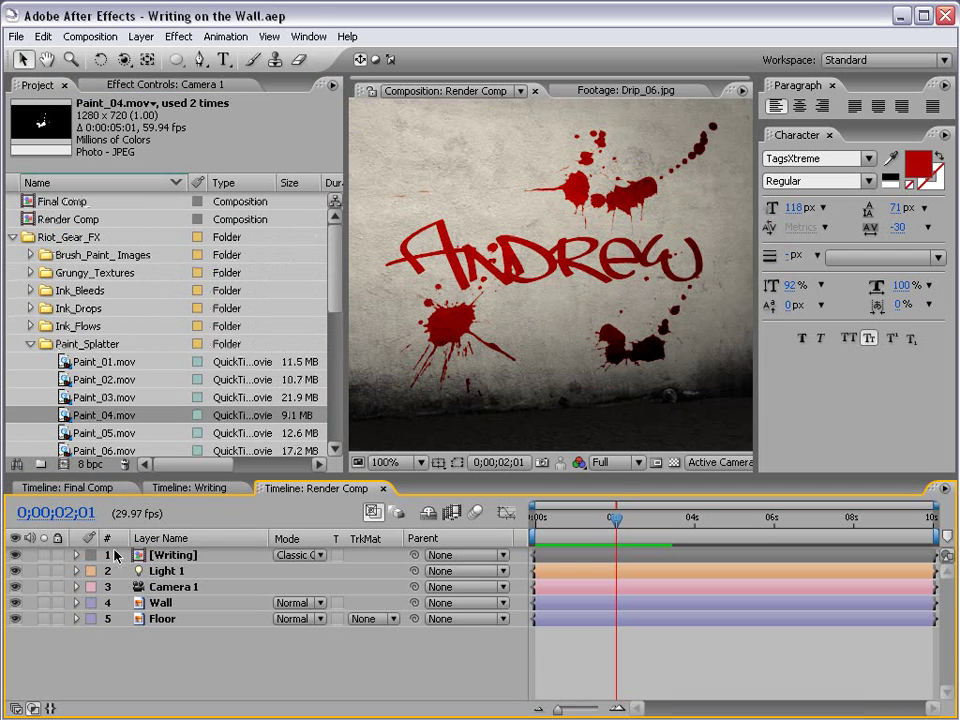
click(115, 556)
key(ctrl+d)
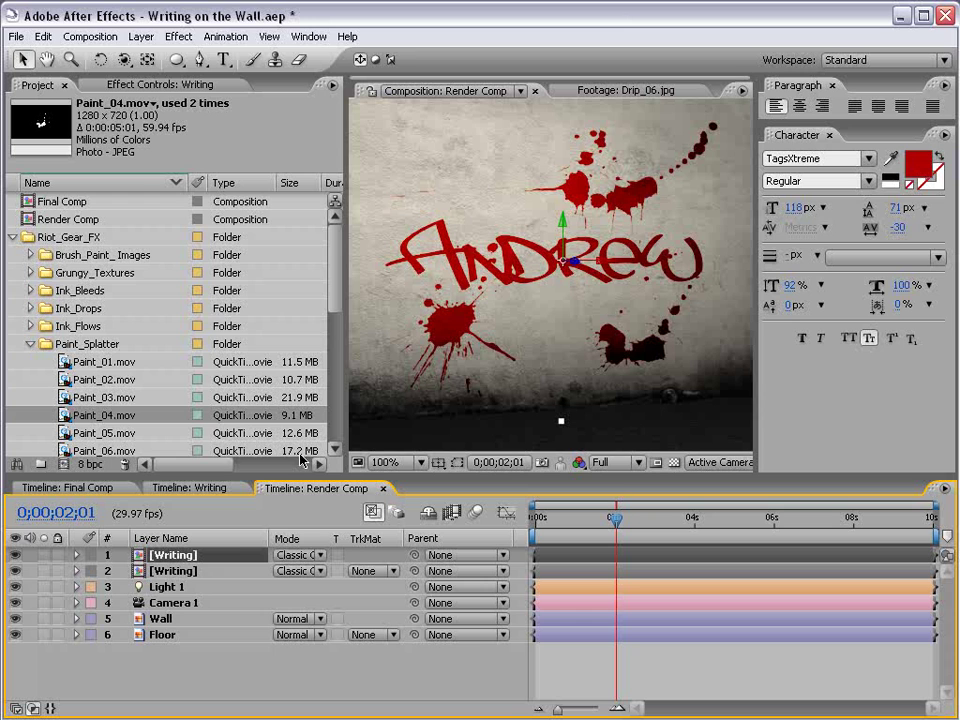
- Apply Fast Blur with Blurriness 29 to the upper Writing layer and lower that layer's opacity to 68%
click(180, 36)
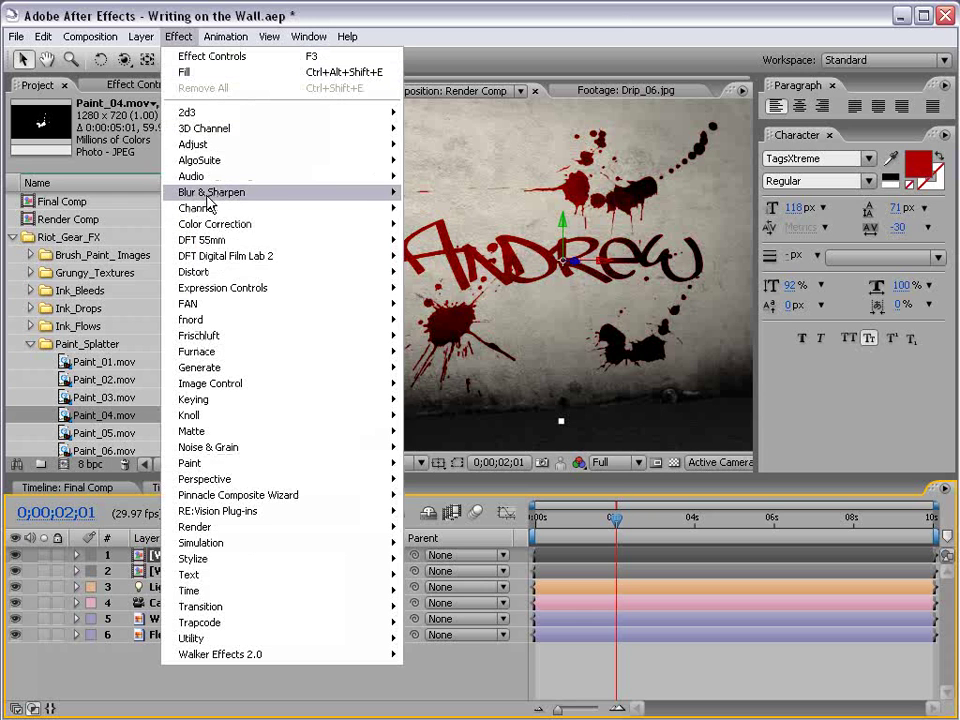
click(455, 305)
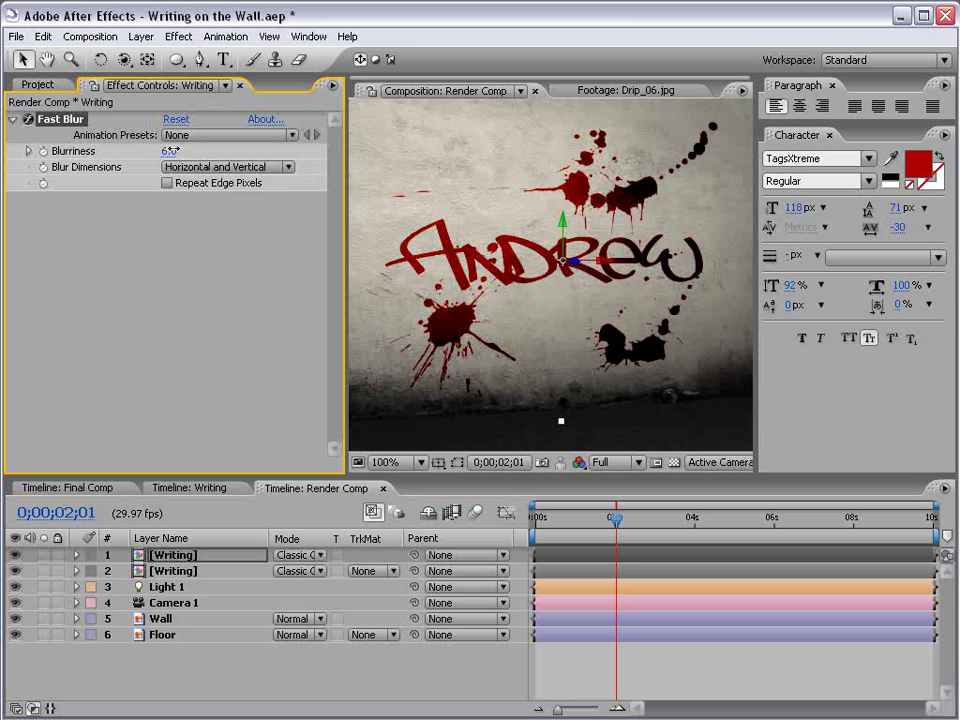
drag(170, 150, 193, 158)
key(t)
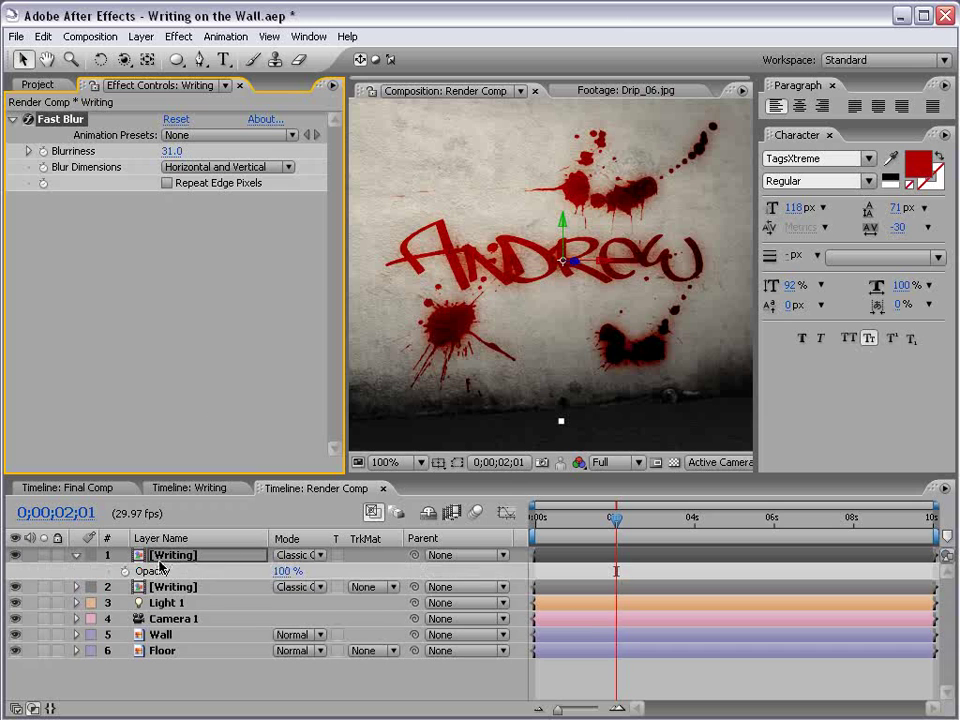
drag(283, 571, 243, 570)
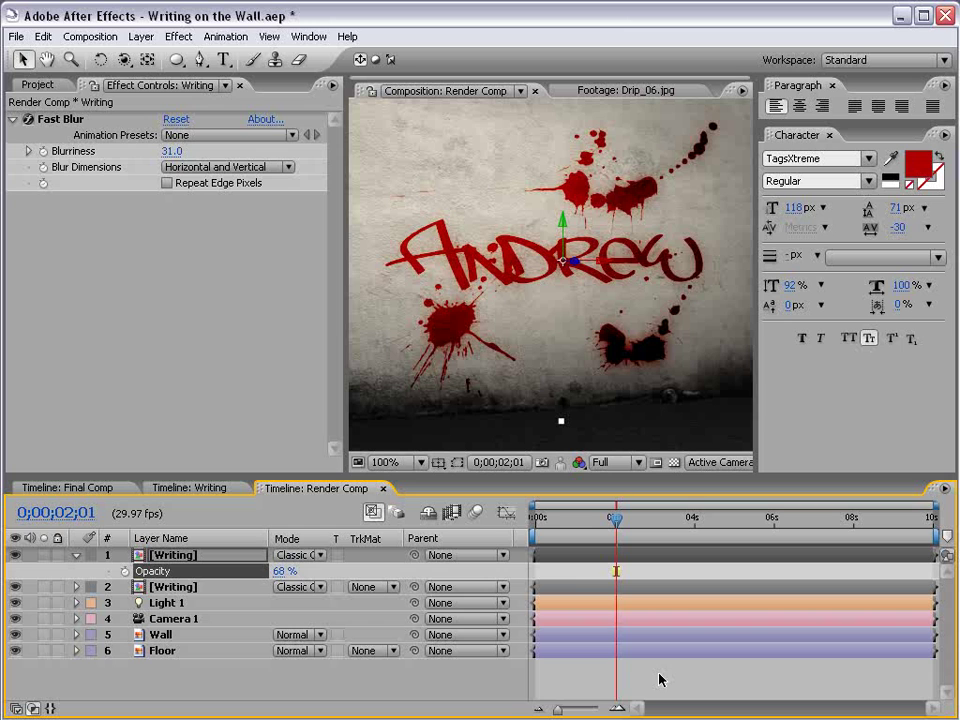
mouse_move(170, 151)
mouse_down()
mouse_move(139, 151)
mouse_move(168, 151)
mouse_up()
scroll(552, 355, down, 2)
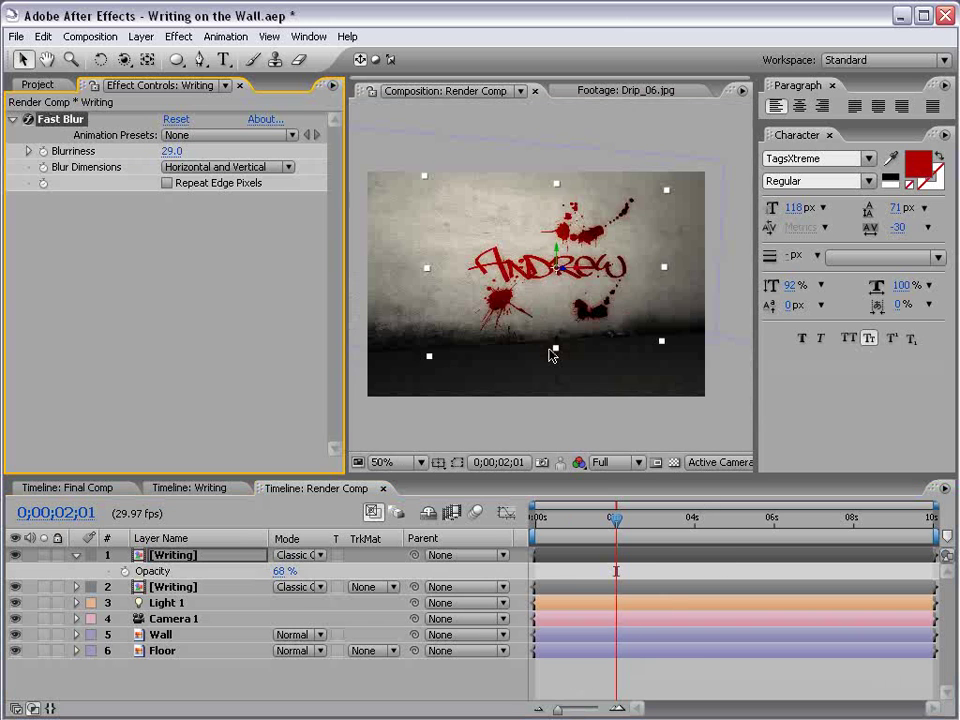
scroll(552, 355, up, 2)
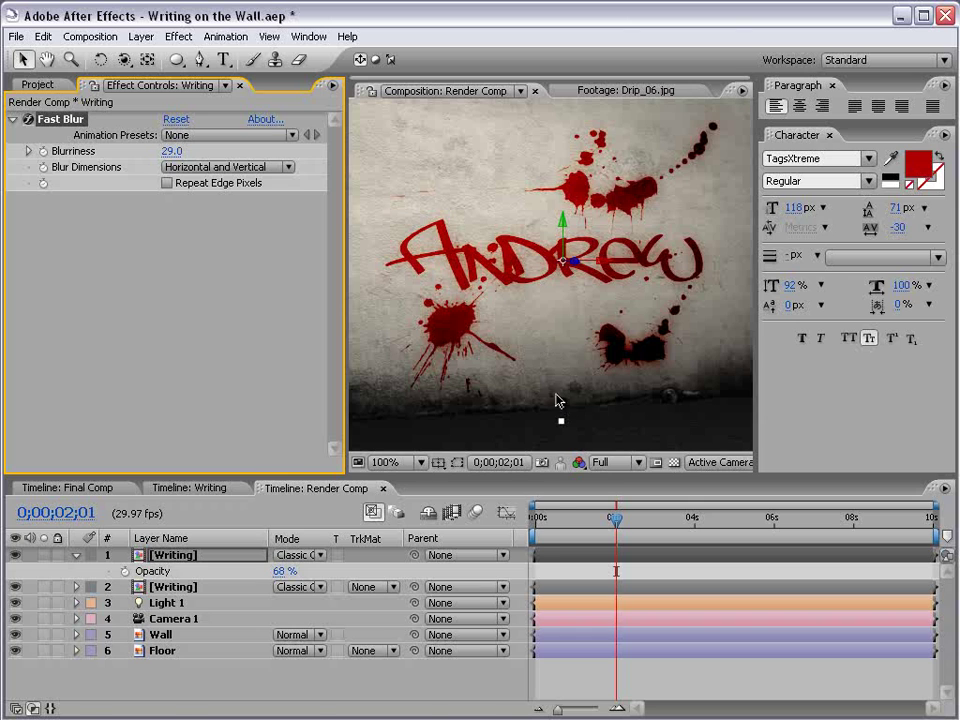
- Switch to Firefox and view the Riot Gear product details on the Video Copilot products page
key(grave)
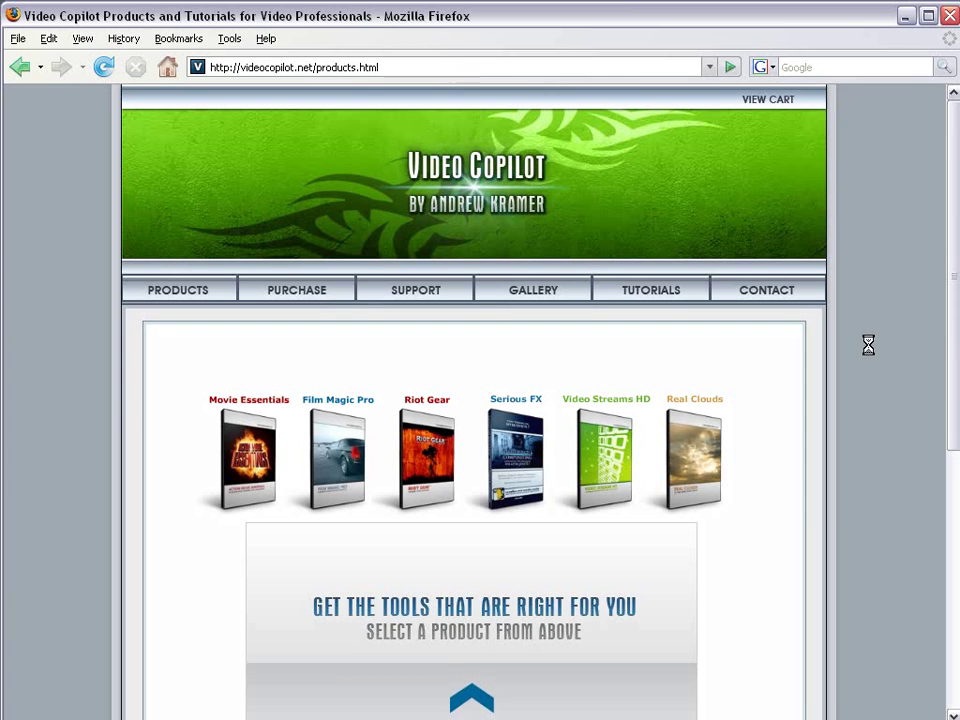
mouse_move(242, 441)
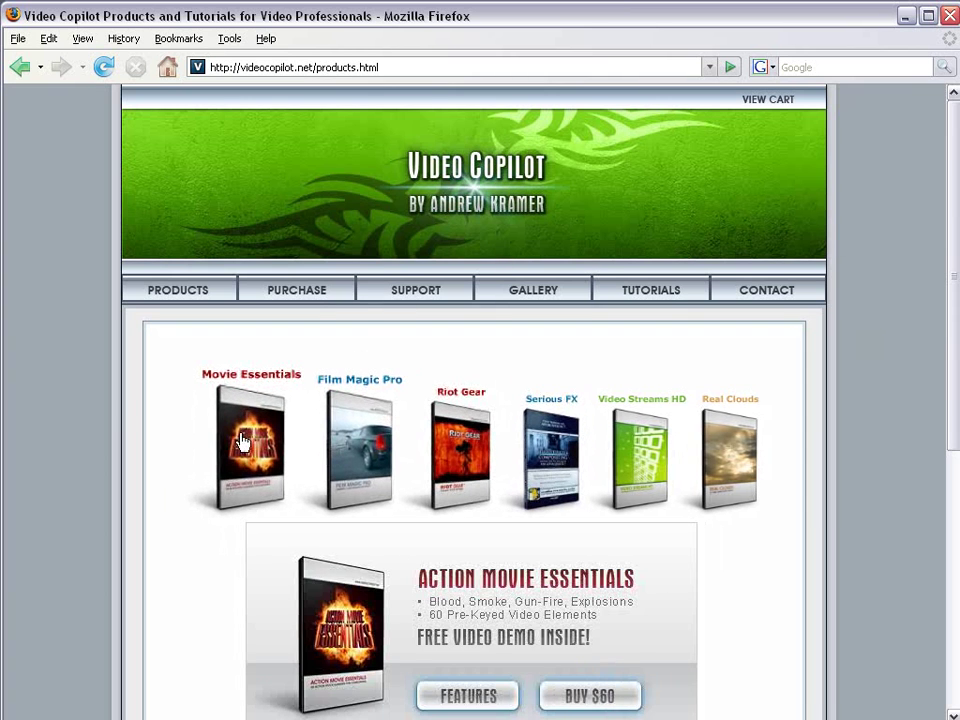
mouse_move(407, 453)
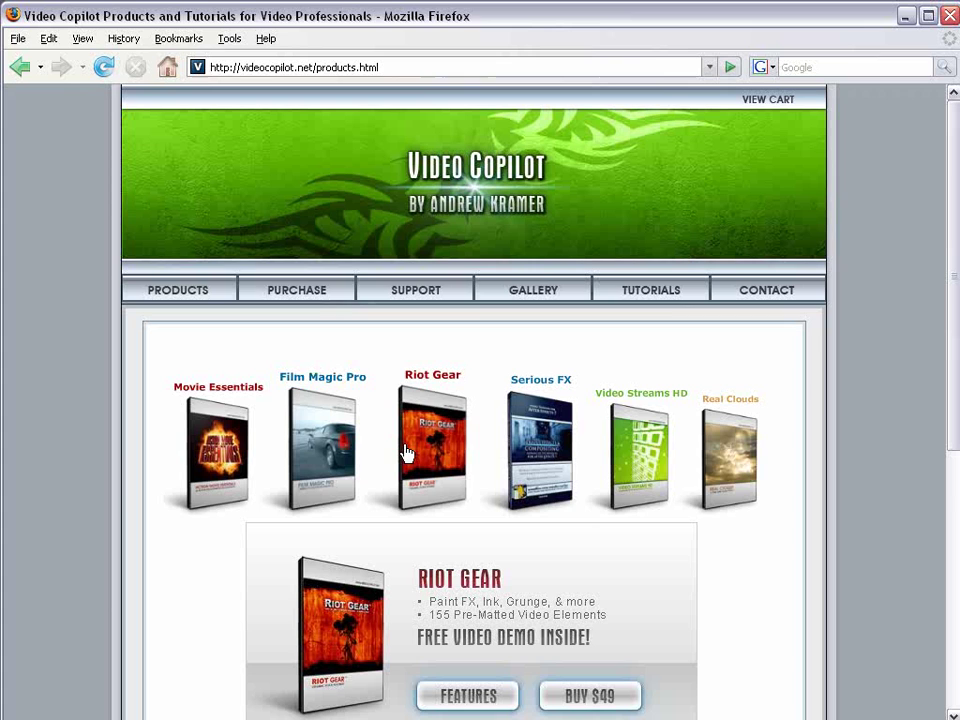